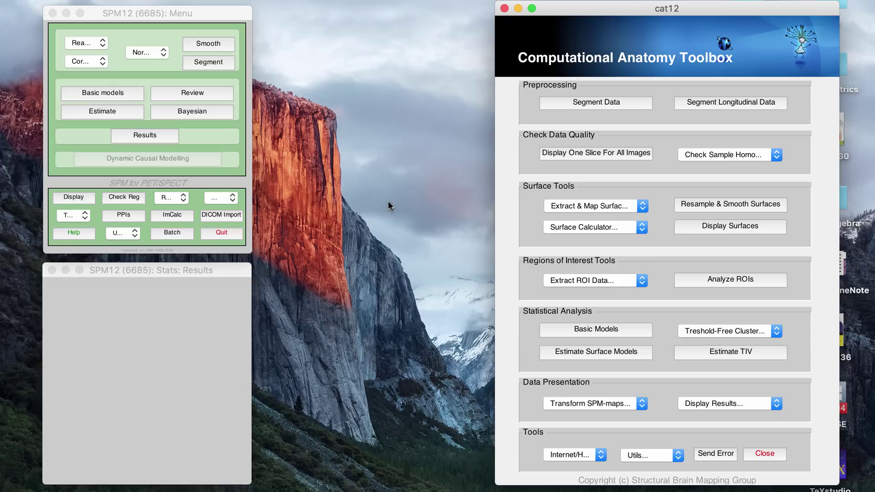
Clear the partial MATLAB command and hide MATLAB to reveal the CAT12 toolbox window
{"action": "left_click", "coordinate": [747, 483]}
{"action": "key", "text": "BackSpace"}
{"action": "key", "text": "BackSpace"}
{"action": "key", "text": "BackSpace"}
{"action": "key", "text": "BackSpace"}
{"action": "key", "text": "BackSpace"}
{"action": "key", "text": "BackSpace"}
{"action": "key", "text": "BackSpace"}
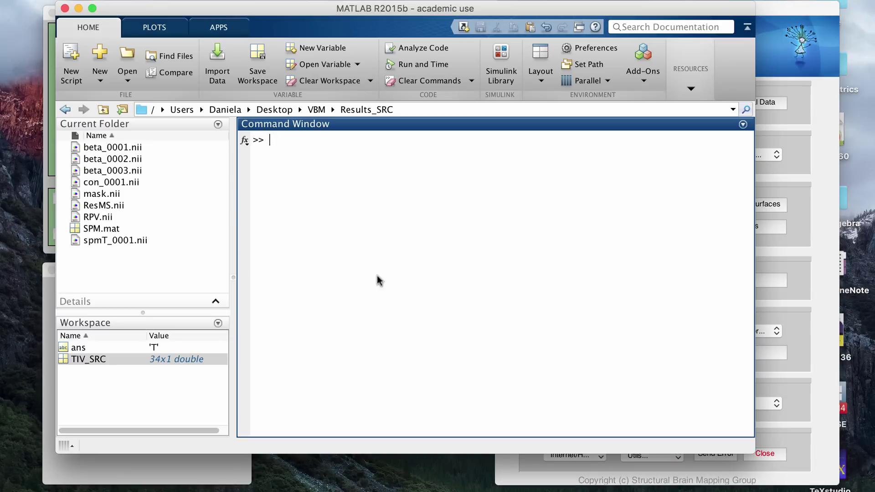
{"action": "left_click", "coordinate": [78, 8]}
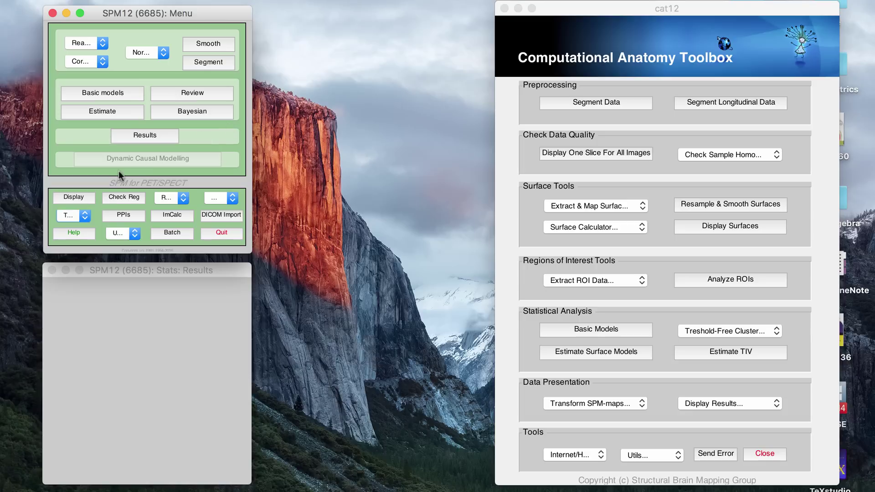
{"action": "left_click", "coordinate": [606, 130]}
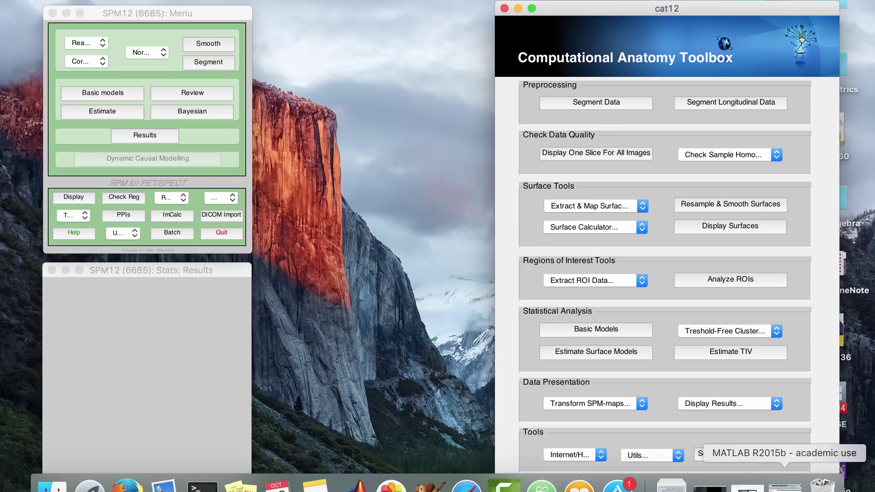
Restore Firefox and scroll the CAT website down to its Download section
{"action": "left_click", "coordinate": [741, 482]}
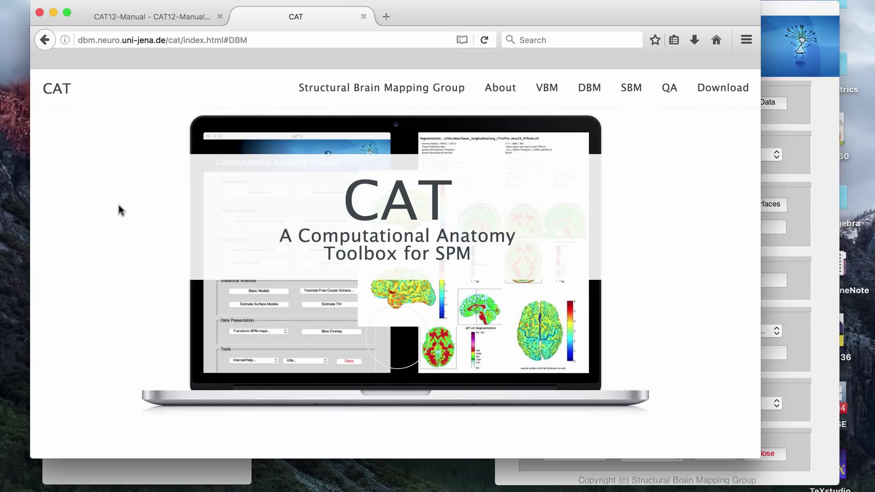
{"action": "scroll", "coordinate": [119, 210], "scroll_direction": "down", "scroll_amount": 5}
{"action": "scroll", "coordinate": [119, 209], "scroll_direction": "down", "scroll_amount": 5}
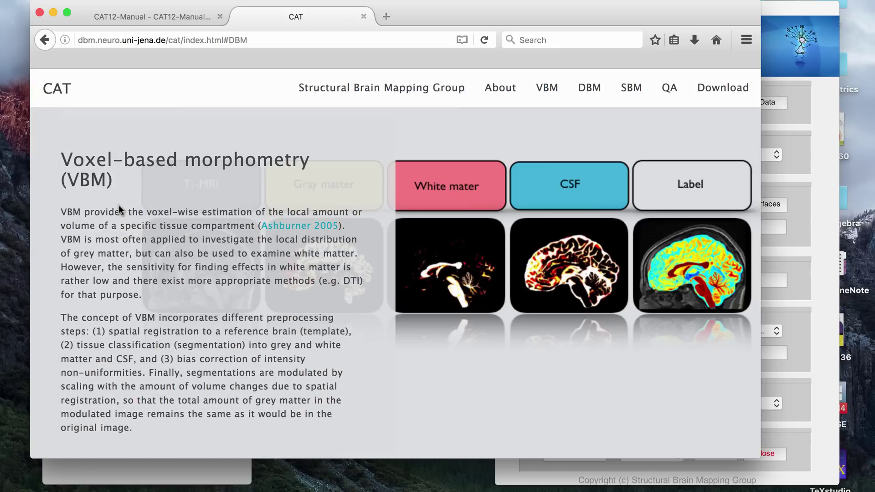
{"action": "scroll", "coordinate": [119, 210], "scroll_direction": "down", "scroll_amount": 5}
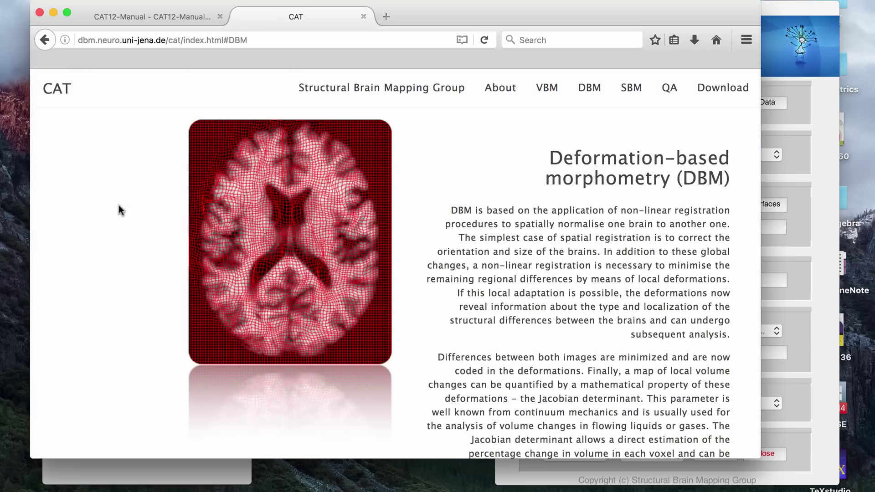
{"action": "scroll", "coordinate": [118, 206], "scroll_direction": "down", "scroll_amount": 10}
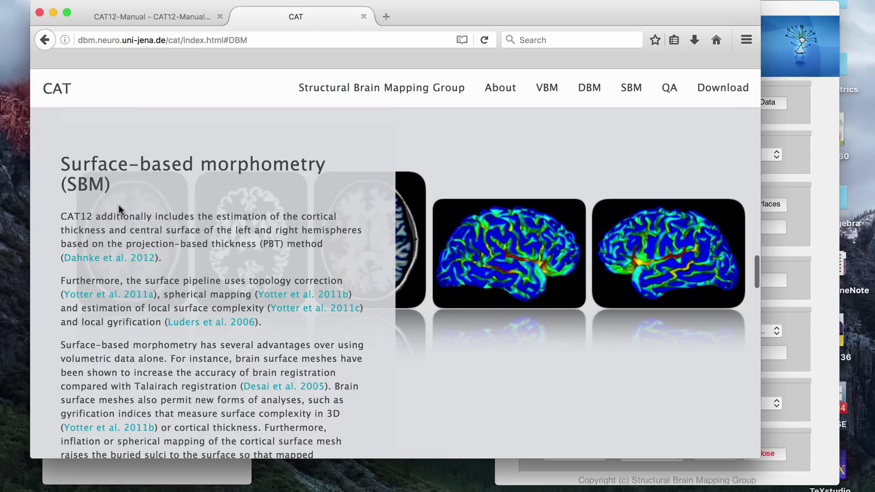
{"action": "scroll", "coordinate": [118, 205], "scroll_direction": "down", "scroll_amount": 15}
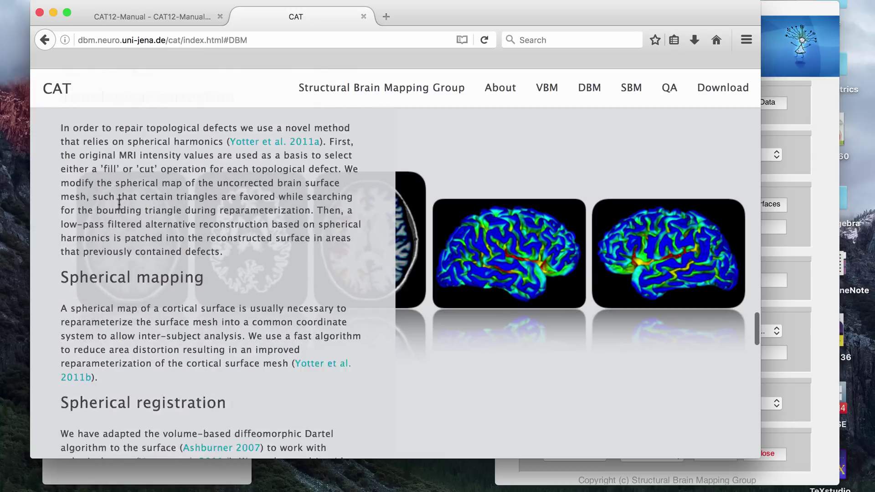
{"action": "scroll", "coordinate": [119, 207], "scroll_direction": "down", "scroll_amount": 15}
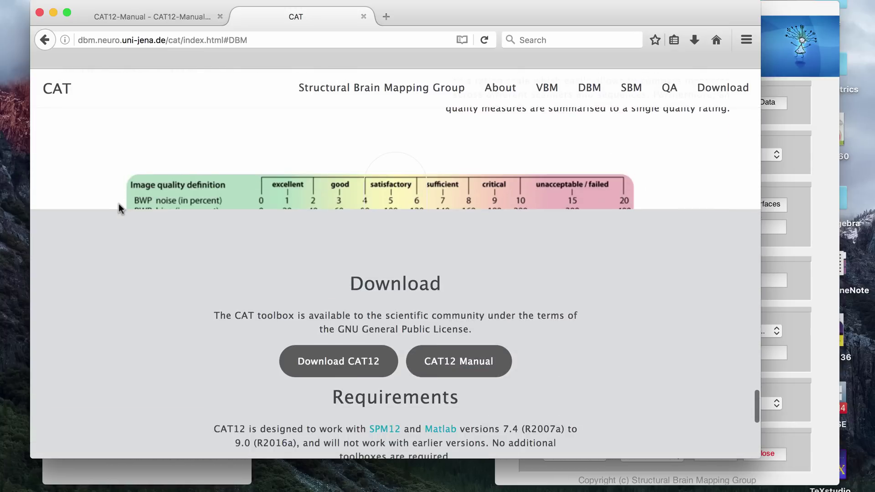
Minimize Firefox, activate the CAT12 window, then bring Firefox back in front
{"action": "left_click", "coordinate": [53, 13]}
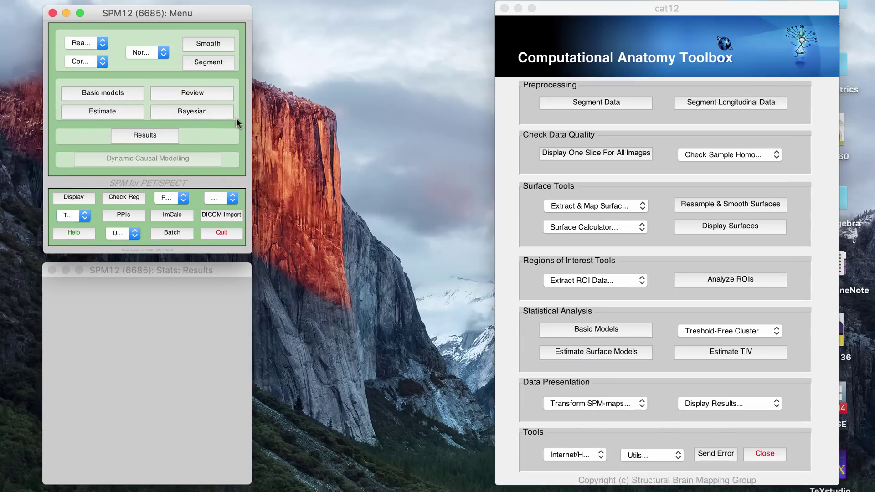
{"action": "left_click", "coordinate": [571, 188]}
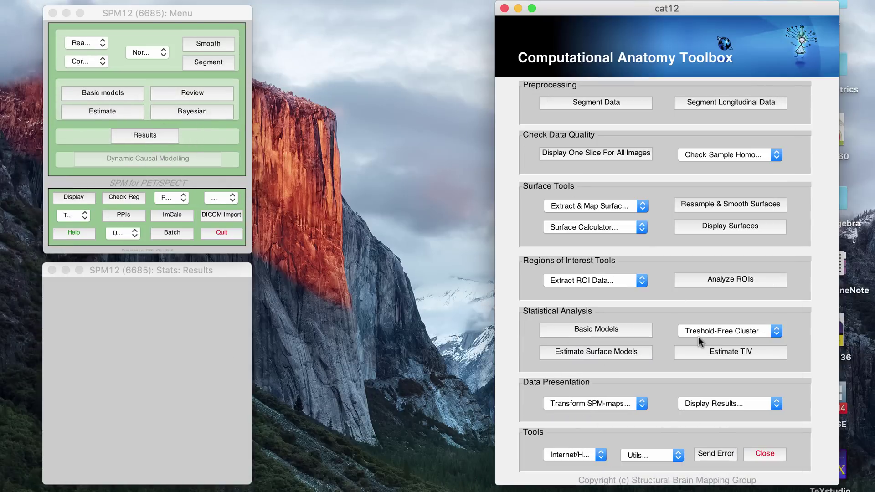
{"action": "mouse_move", "coordinate": [784, 486]}
{"action": "left_click", "coordinate": [747, 487]}
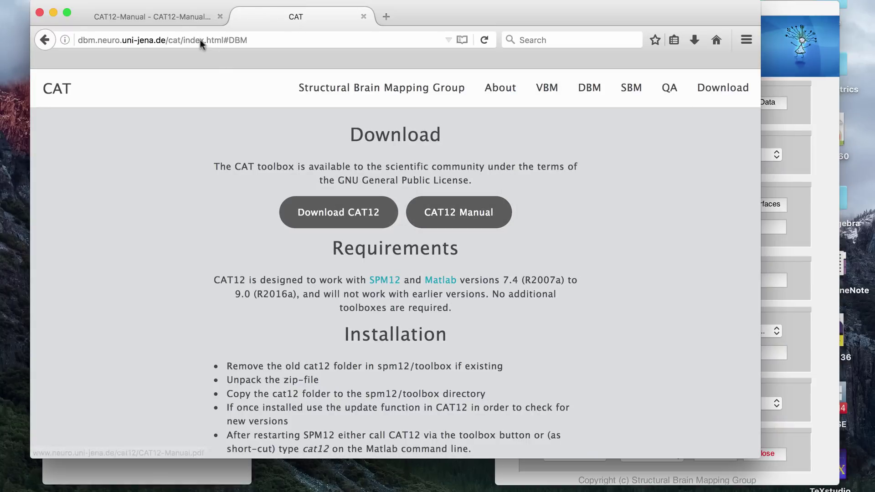
Switch to the CAT12-Manual tab and page forward to the two-sample t-test and full factorial pages
{"action": "left_click", "coordinate": [176, 18]}
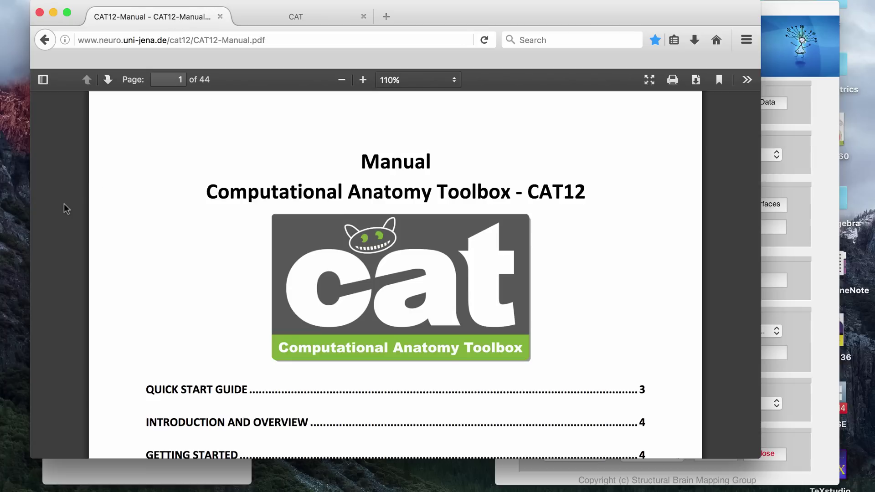
{"action": "key", "text": "Right"}
{"action": "key", "text": "Right"}
{"action": "key", "text": "Right"}
{"action": "key", "text": "Right"}
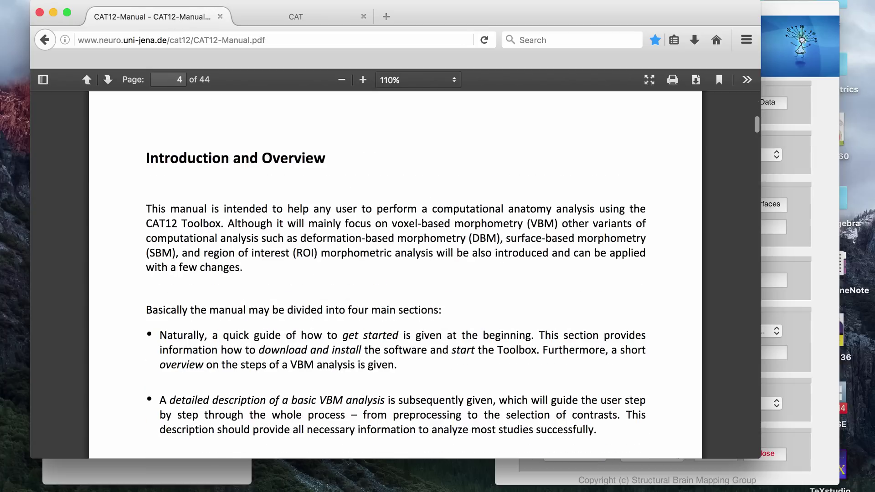
{"action": "key", "text": "Right"}
{"action": "key", "text": "Right"}
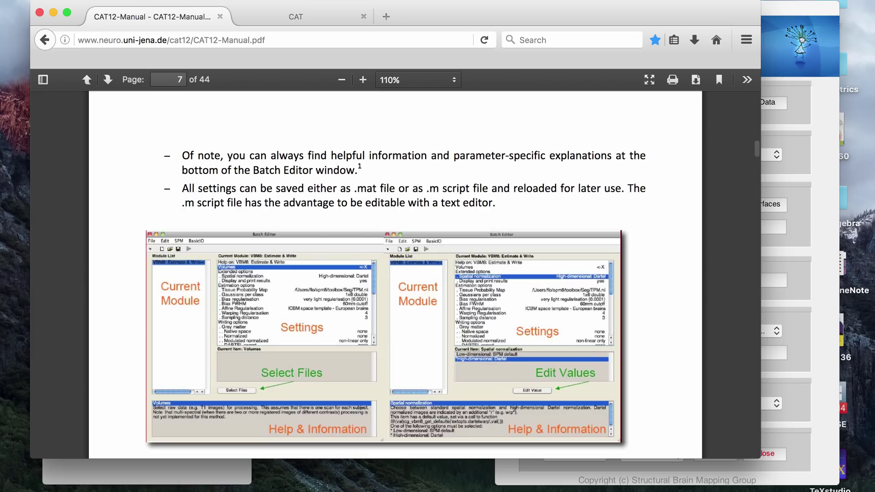
{"action": "key", "text": "Right"}
{"action": "key", "text": "Right"}
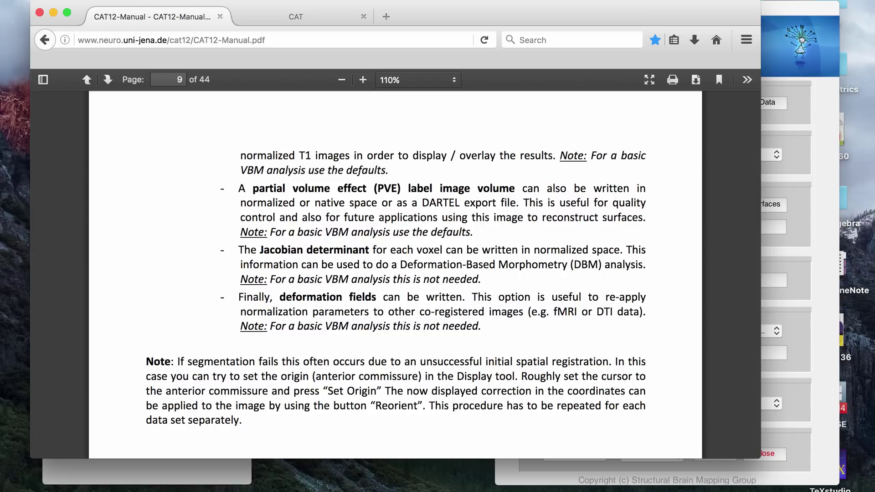
{"action": "key", "text": "Right"}
{"action": "key", "text": "Right"}
{"action": "key", "text": "Right"}
{"action": "key", "text": "Right"}
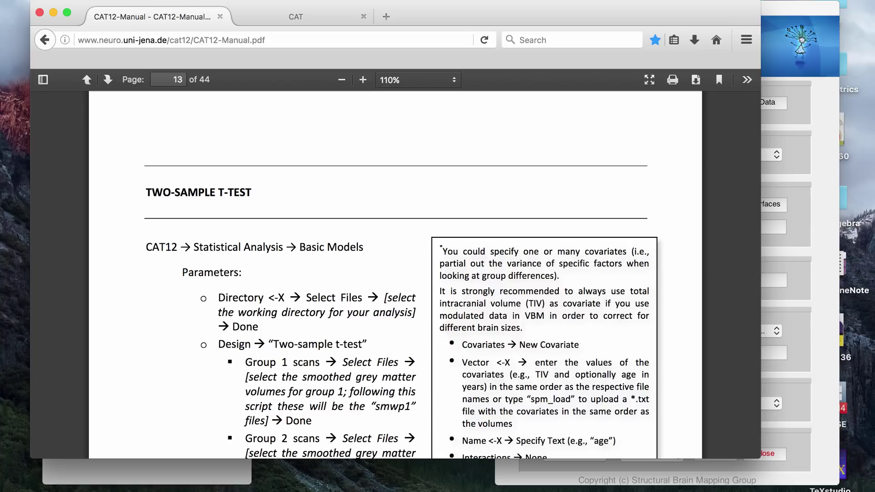
{"action": "key", "text": "Right"}
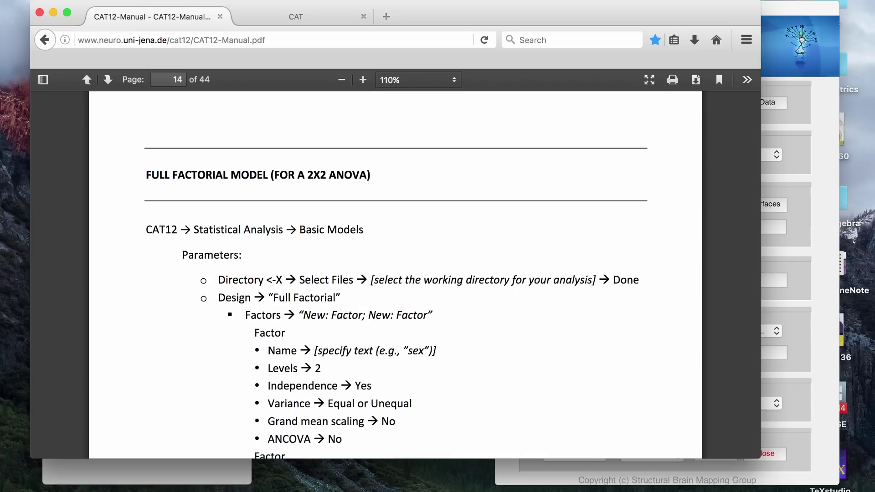
Read past the longitudinal model settings, return to page 21, and hide Firefox
{"action": "scroll", "coordinate": [395, 273], "scroll_direction": "down", "scroll_amount": 20}
{"action": "scroll", "coordinate": [396, 274], "scroll_direction": "down", "scroll_amount": 10}
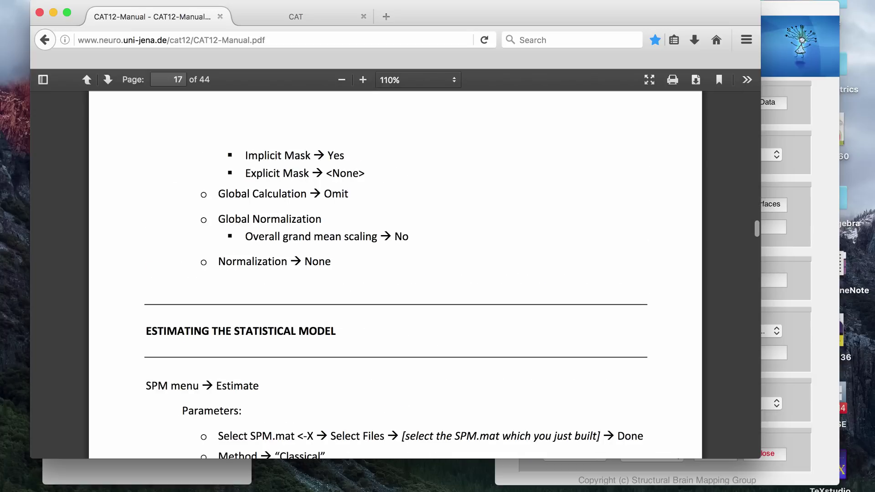
{"action": "scroll", "coordinate": [396, 274], "scroll_direction": "down", "scroll_amount": 20}
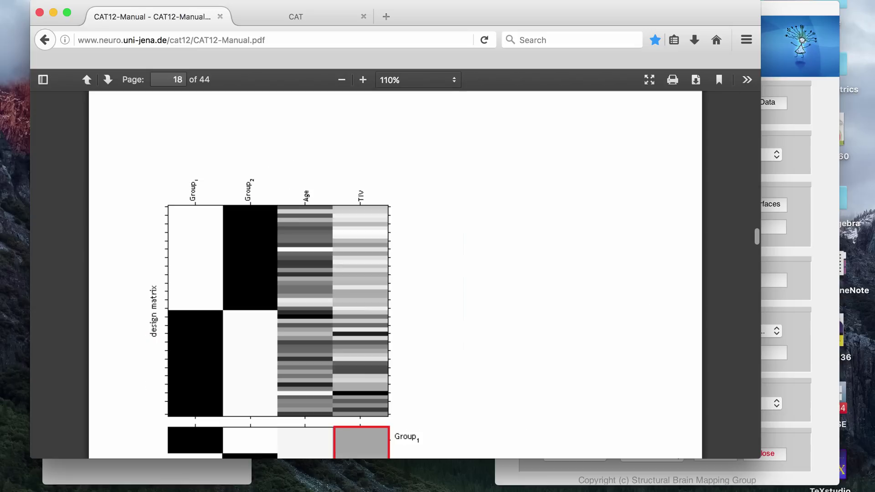
{"action": "scroll", "coordinate": [395, 274], "scroll_direction": "down", "scroll_amount": 10}
{"action": "scroll", "coordinate": [396, 273], "scroll_direction": "down", "scroll_amount": 10}
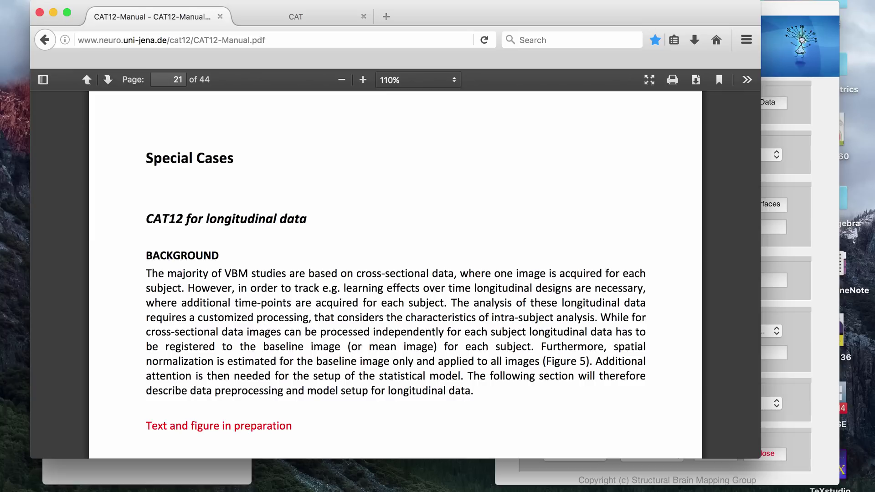
{"action": "scroll", "coordinate": [395, 273], "scroll_direction": "down", "scroll_amount": 20}
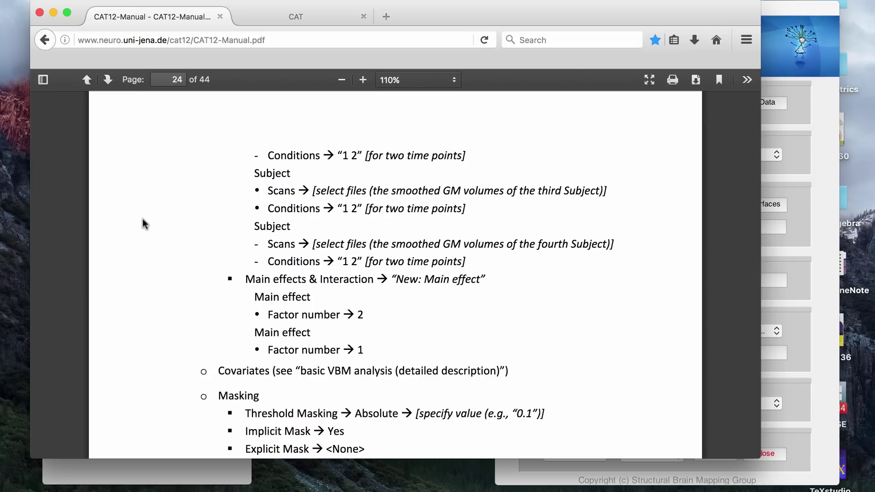
{"action": "key", "text": "Page_Down"}
{"action": "key", "text": "Page_Down"}
{"action": "key", "text": "Page_Down"}
{"action": "key", "text": "Page_Down"}
{"action": "key", "text": "Page_Down"}
{"action": "key", "text": "Page_Down"}
{"action": "key", "text": "Page_Down"}
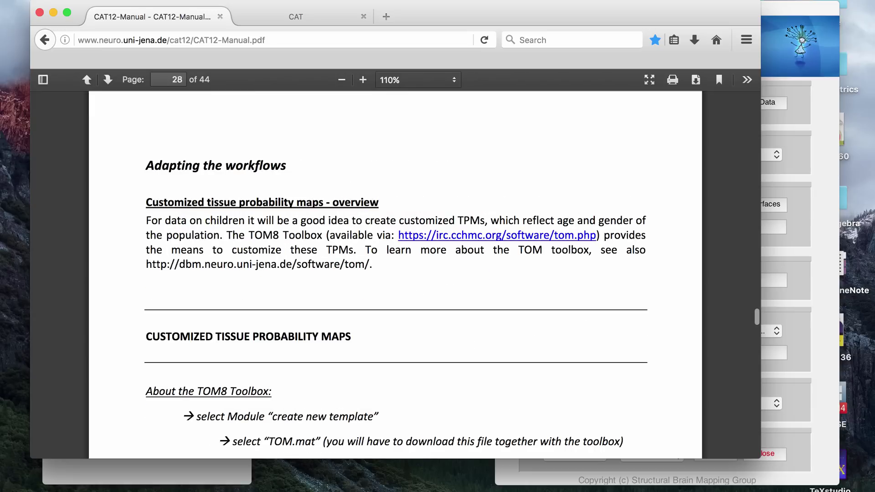
{"action": "key", "text": "Page_Down"}
{"action": "key", "text": "Page_Down"}
{"action": "key", "text": "Page_Down"}
{"action": "key", "text": "Page_Down"}
{"action": "key", "text": "Page_Down"}
{"action": "key", "text": "Page_Down"}
{"action": "key", "text": "Page_Down"}
{"action": "key", "text": "Page_Down"}
{"action": "key", "text": "Page_Down"}
{"action": "key", "text": "Page_Down"}
{"action": "key", "text": "Page_Down"}
{"action": "key", "text": "Page_Down"}
{"action": "key", "text": "Page_Up"}
{"action": "key", "text": "Page_Up"}
{"action": "key", "text": "Page_Up"}
{"action": "key", "text": "Page_Up"}
{"action": "key", "text": "Page_Up"}
{"action": "key", "text": "Page_Up"}
{"action": "key", "text": "Page_Up"}
{"action": "key", "text": "Page_Up"}
{"action": "key", "text": "Page_Up"}
{"action": "key", "text": "Page_Up"}
{"action": "key", "text": "Page_Up"}
{"action": "key", "text": "Page_Up"}
{"action": "key", "text": "Page_Up"}
{"action": "key", "text": "Page_Up"}
{"action": "key", "text": "Page_Up"}
{"action": "key", "text": "Page_Up"}
{"action": "key", "text": "Page_Up"}
{"action": "key", "text": "Page_Up"}
{"action": "key", "text": "Page_Up"}
{"action": "key", "text": "Page_Up"}
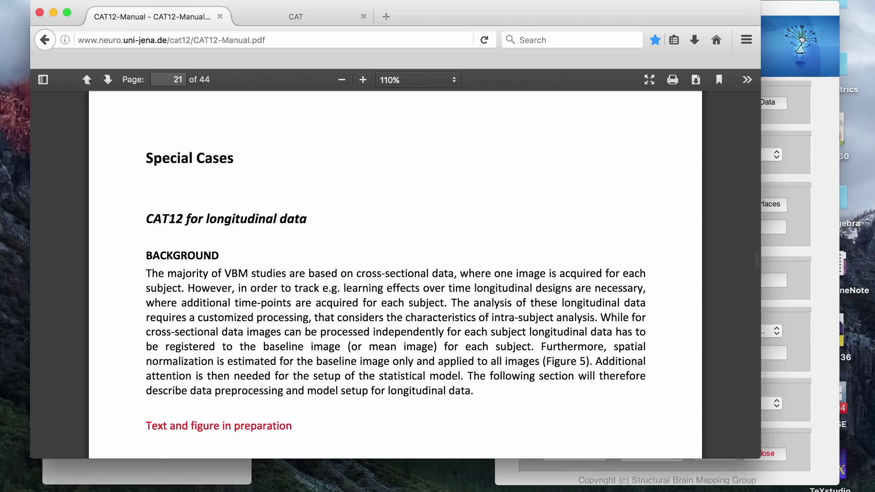
{"action": "key", "text": "super+h"}
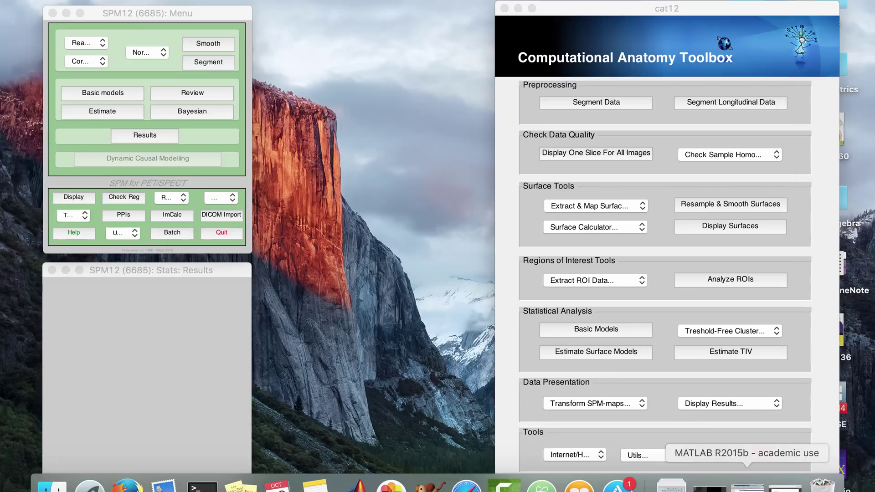
{"action": "left_click", "coordinate": [756, 476]}
{"action": "type", "text": "xjview"}
{"action": "key", "text": "Return"}
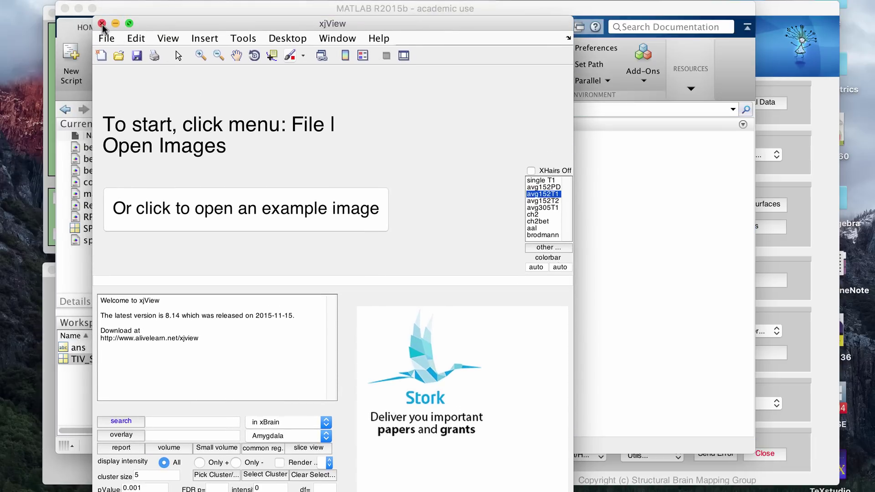
{"action": "left_click", "coordinate": [102, 23]}
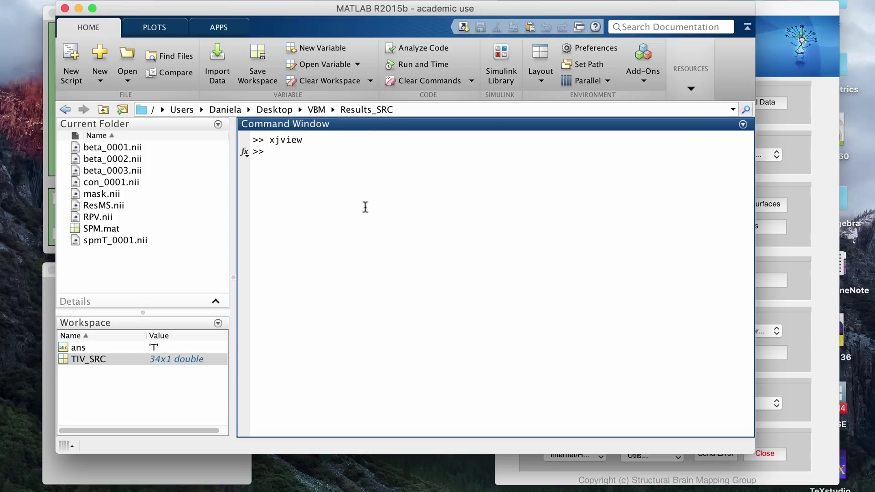
{"action": "type", "text": "clc"}
{"action": "key", "text": "Return"}
Hide MATLAB, reposition the CAT12 toolbox, and open CAT12: Segmentation in a Batch Editor moved aside
{"action": "left_click", "coordinate": [77, 10]}
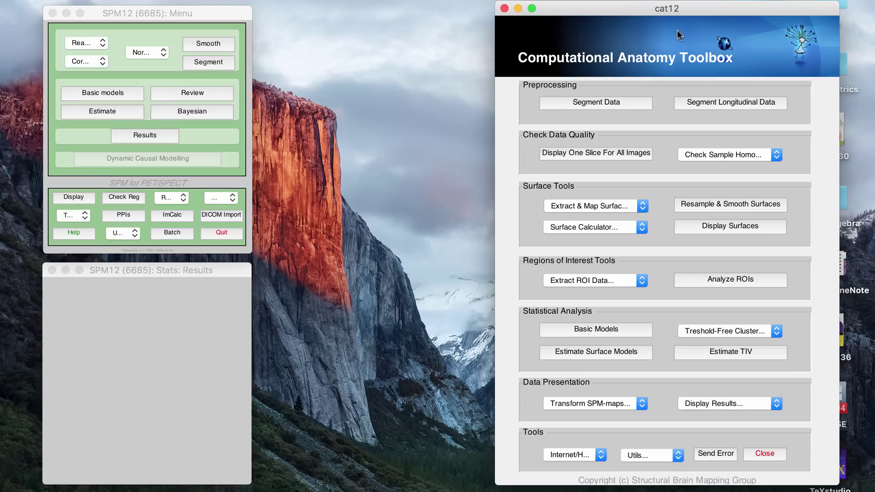
{"action": "left_click_drag", "start_coordinate": [714, 8], "coordinate": [565, 14]}
{"action": "left_click", "coordinate": [745, 63]}
{"action": "left_click", "coordinate": [756, 142]}
{"action": "left_click", "coordinate": [654, 125]}
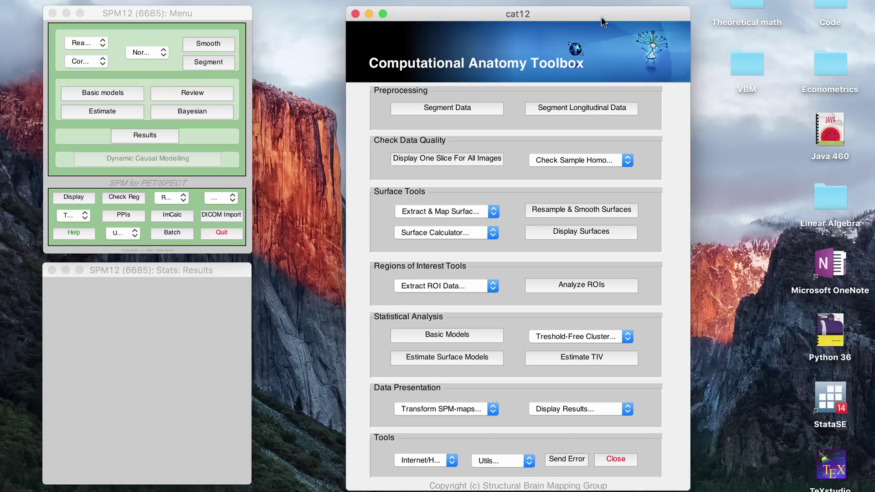
{"action": "left_click_drag", "start_coordinate": [601, 17], "coordinate": [601, 12]}
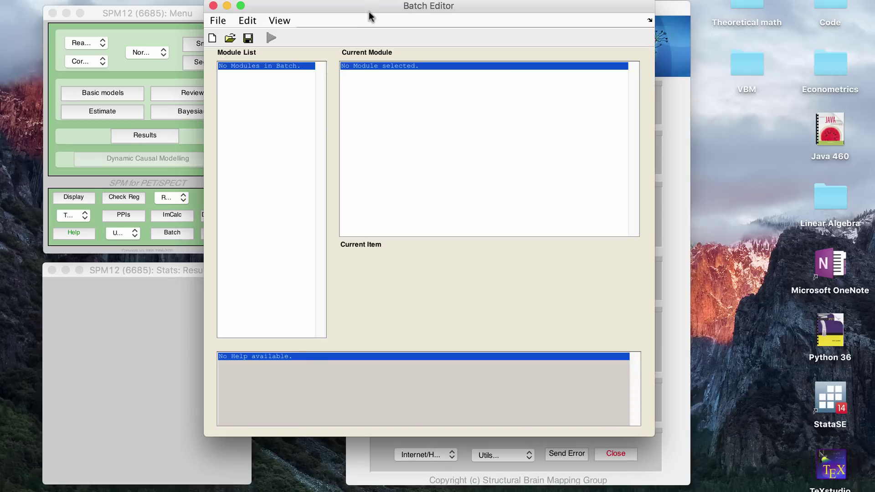
{"action": "left_click_drag", "start_coordinate": [368, 12], "coordinate": [579, 70]}
{"action": "left_click", "coordinate": [461, 44]}
{"action": "left_click", "coordinate": [429, 106]}
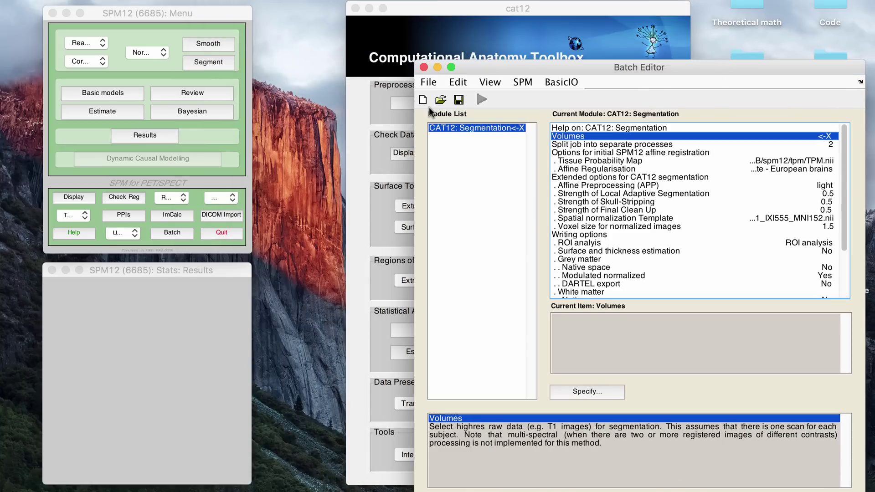
{"action": "left_click", "coordinate": [379, 97]}
{"action": "left_click", "coordinate": [159, 61]}
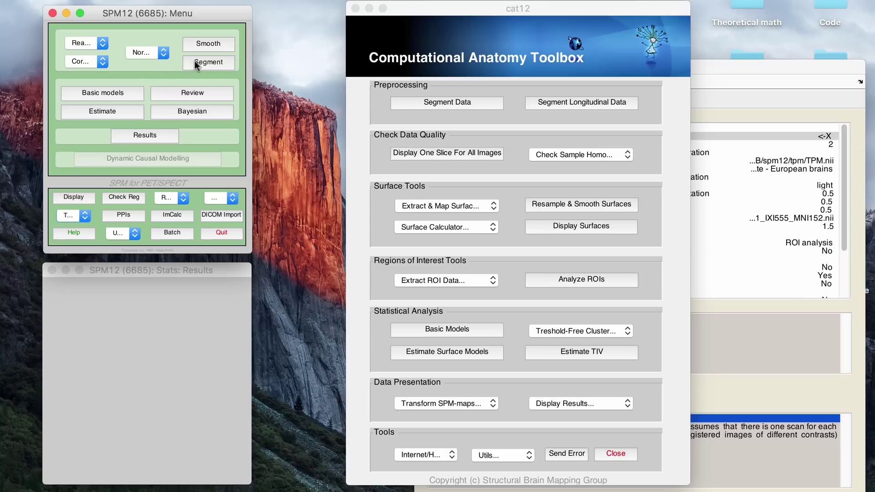
{"action": "left_click", "coordinate": [405, 89]}
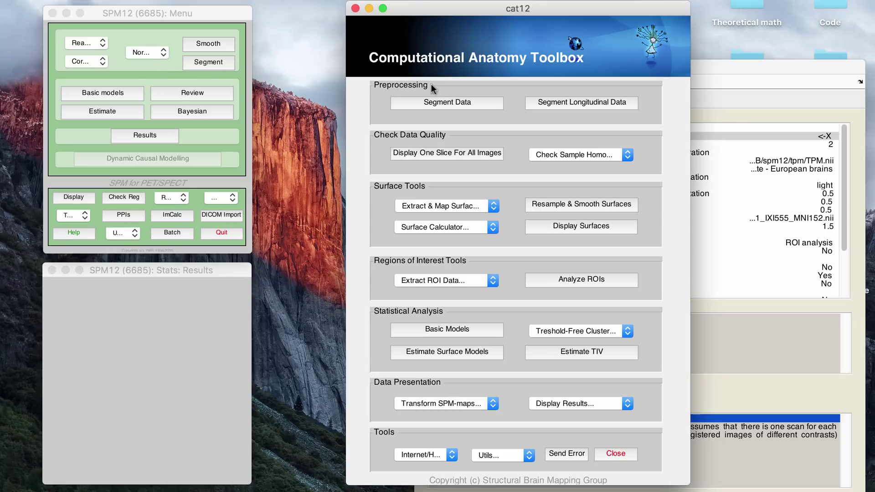
{"action": "left_click", "coordinate": [143, 75]}
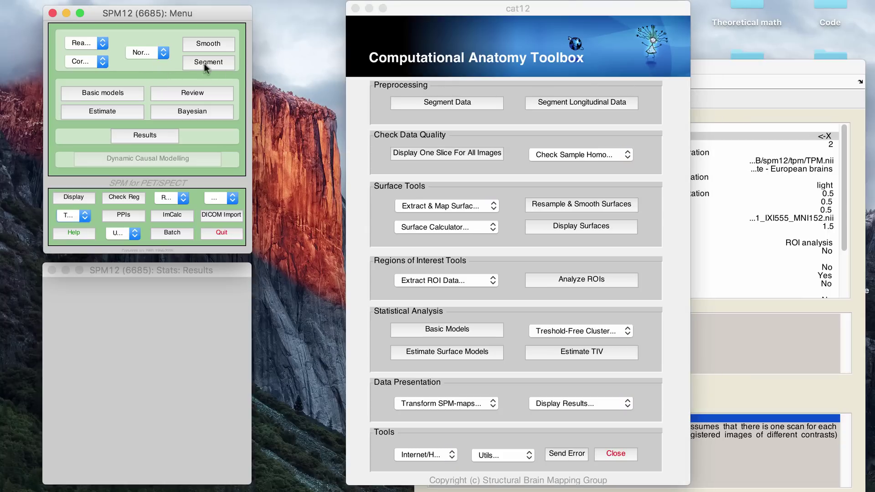
{"action": "left_click", "coordinate": [471, 45]}
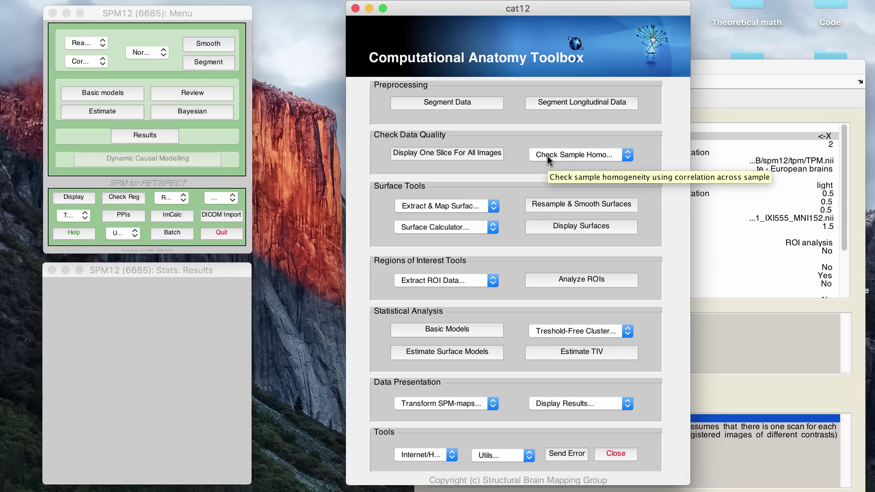
{"action": "left_click", "coordinate": [181, 92]}
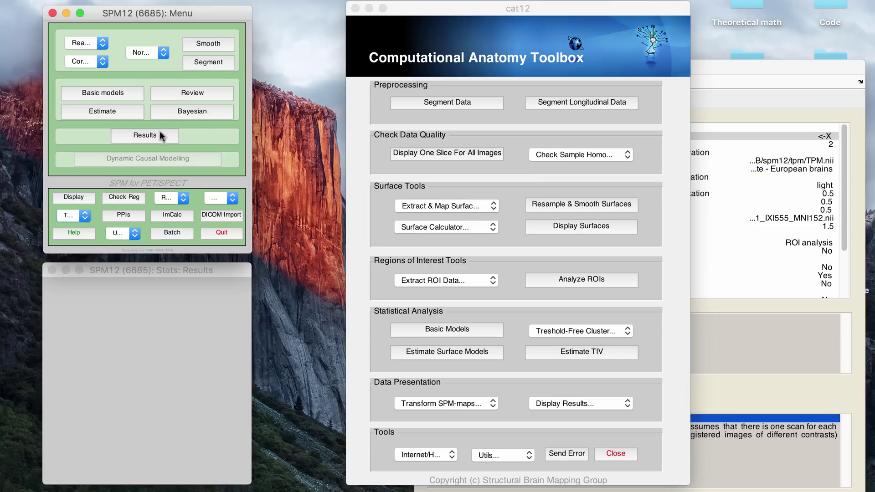
{"action": "left_click", "coordinate": [748, 89]}
{"action": "left_click_drag", "start_coordinate": [696, 65], "coordinate": [659, 13]}
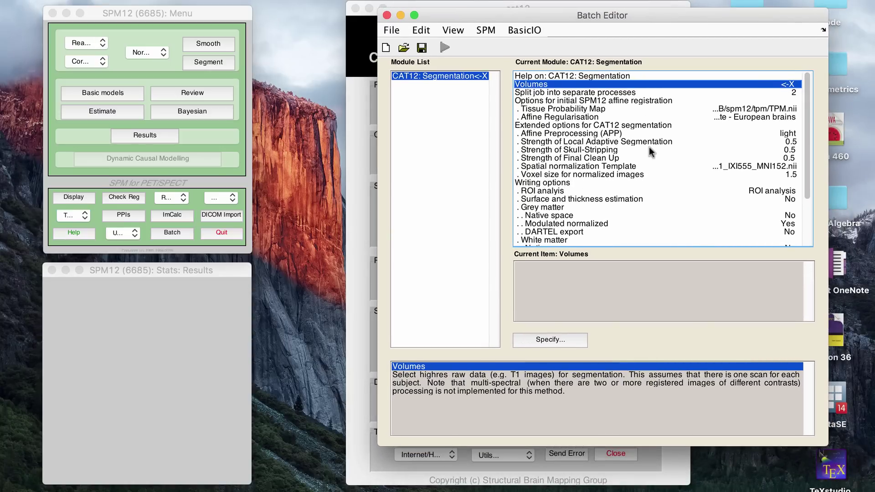
{"action": "scroll", "coordinate": [648, 146], "scroll_direction": "down", "scroll_amount": 3}
{"action": "scroll", "coordinate": [648, 147], "scroll_direction": "up", "scroll_amount": 3}
{"action": "scroll", "coordinate": [649, 147], "scroll_direction": "down", "scroll_amount": 1}
{"action": "scroll", "coordinate": [649, 147], "scroll_direction": "up", "scroll_amount": 1}
{"action": "left_click_drag", "start_coordinate": [544, 14], "coordinate": [456, 16]}
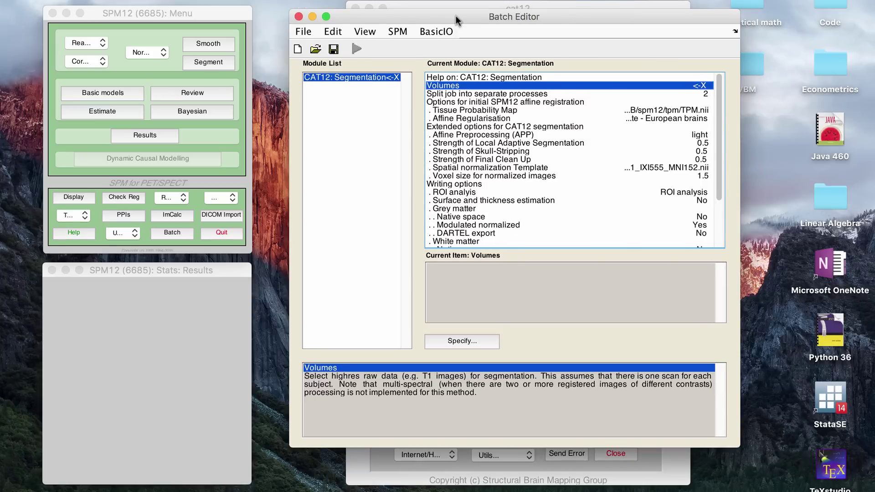
{"action": "scroll", "coordinate": [507, 149], "scroll_direction": "down", "scroll_amount": 8}
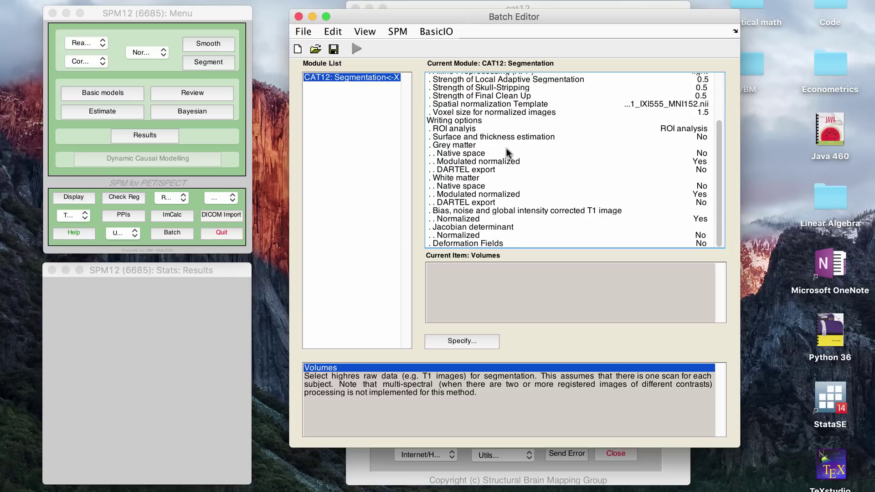
{"action": "scroll", "coordinate": [506, 149], "scroll_direction": "up", "scroll_amount": 8}
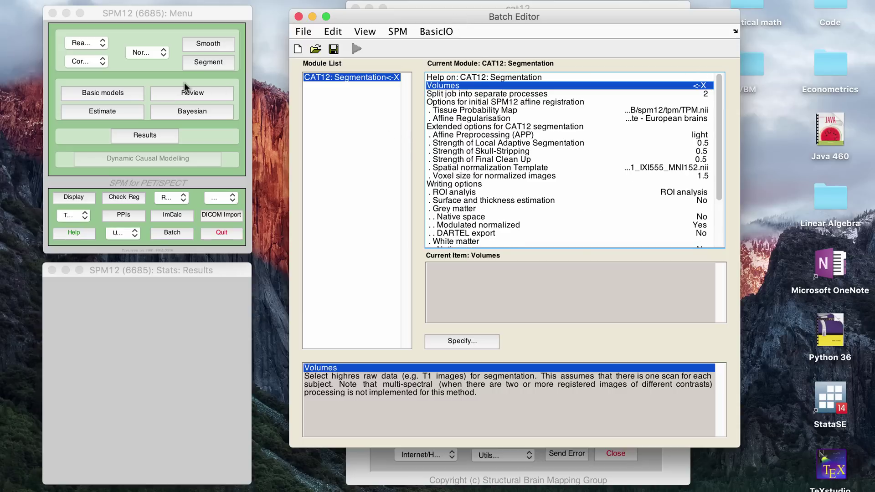
{"action": "scroll", "coordinate": [458, 137], "scroll_direction": "down", "scroll_amount": 8}
{"action": "scroll", "coordinate": [458, 135], "scroll_direction": "up", "scroll_amount": 8}
{"action": "scroll", "coordinate": [458, 135], "scroll_direction": "down", "scroll_amount": 8}
{"action": "scroll", "coordinate": [458, 135], "scroll_direction": "up", "scroll_amount": 8}
{"action": "scroll", "coordinate": [458, 135], "scroll_direction": "down", "scroll_amount": 8}
{"action": "scroll", "coordinate": [458, 136], "scroll_direction": "up", "scroll_amount": 8}
{"action": "scroll", "coordinate": [458, 135], "scroll_direction": "down", "scroll_amount": 8}
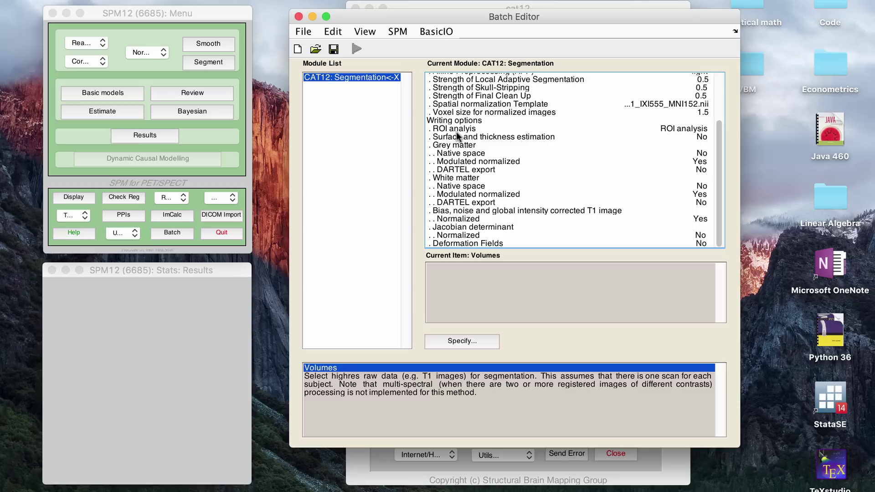
{"action": "left_click", "coordinate": [486, 242]}
{"action": "scroll", "coordinate": [490, 179], "scroll_direction": "up", "scroll_amount": 8}
{"action": "scroll", "coordinate": [490, 172], "scroll_direction": "down", "scroll_amount": 8}
{"action": "scroll", "coordinate": [488, 155], "scroll_direction": "up", "scroll_amount": 8}
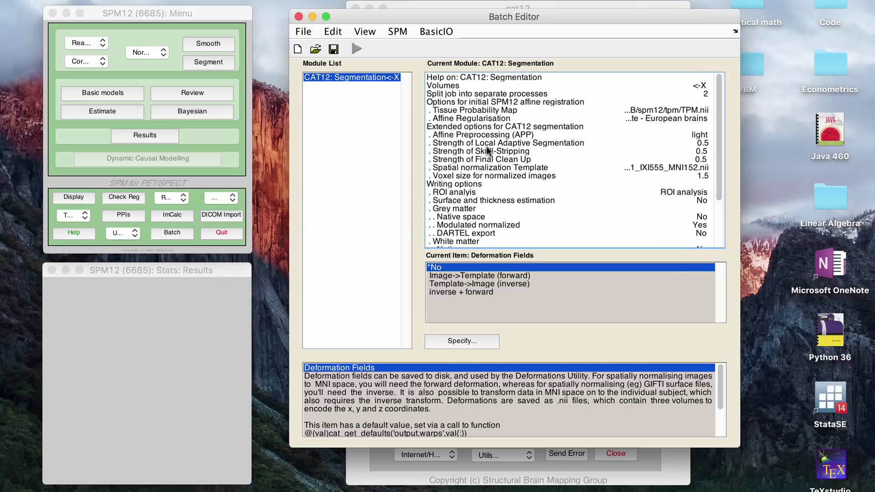
{"action": "left_click", "coordinate": [471, 93]}
{"action": "left_click", "coordinate": [464, 85]}
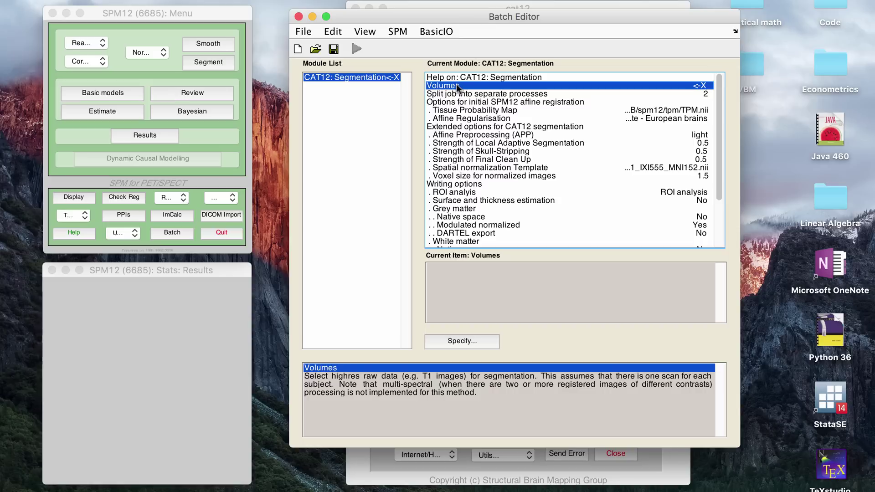
Change 'Split job into separate processes' from 2 to 0, then reselect the Volumes setting
{"action": "left_click", "coordinate": [463, 92]}
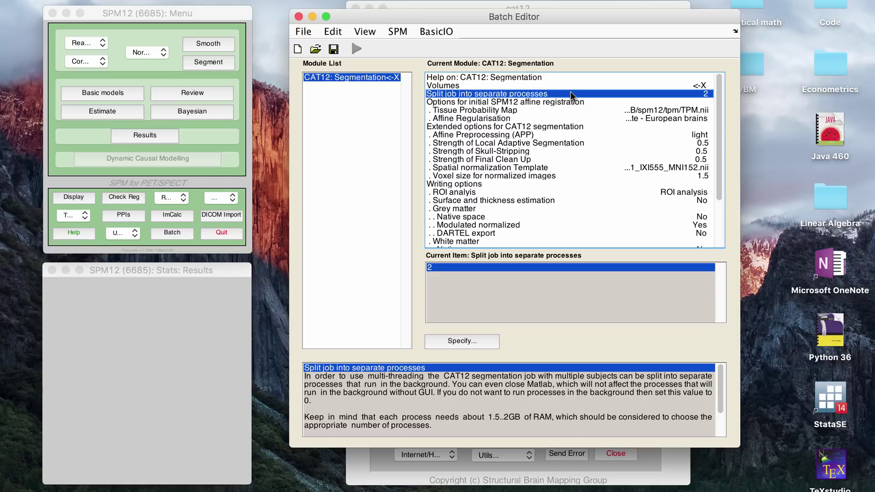
{"action": "left_click", "coordinate": [492, 342]}
{"action": "left_click_drag", "start_coordinate": [402, 210], "coordinate": [381, 211]}
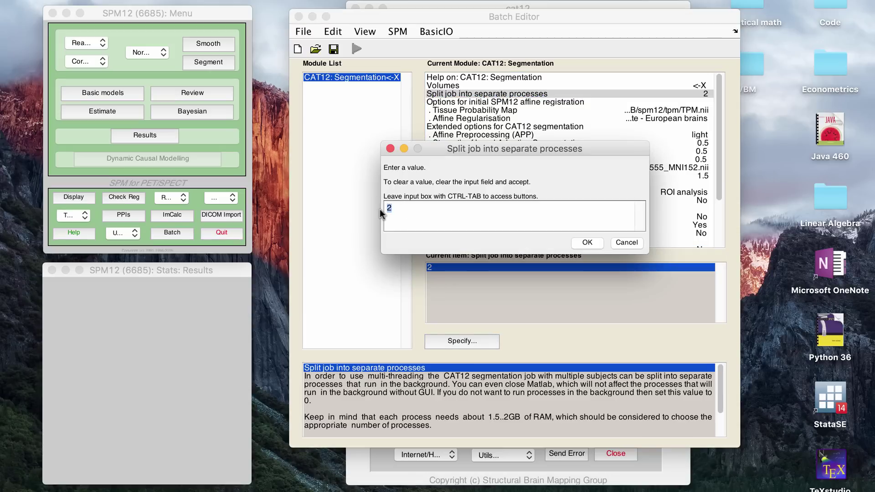
{"action": "left_click", "coordinate": [587, 242]}
{"action": "scroll", "coordinate": [553, 191], "scroll_direction": "down", "scroll_amount": 3}
{"action": "scroll", "coordinate": [552, 186], "scroll_direction": "up", "scroll_amount": 3}
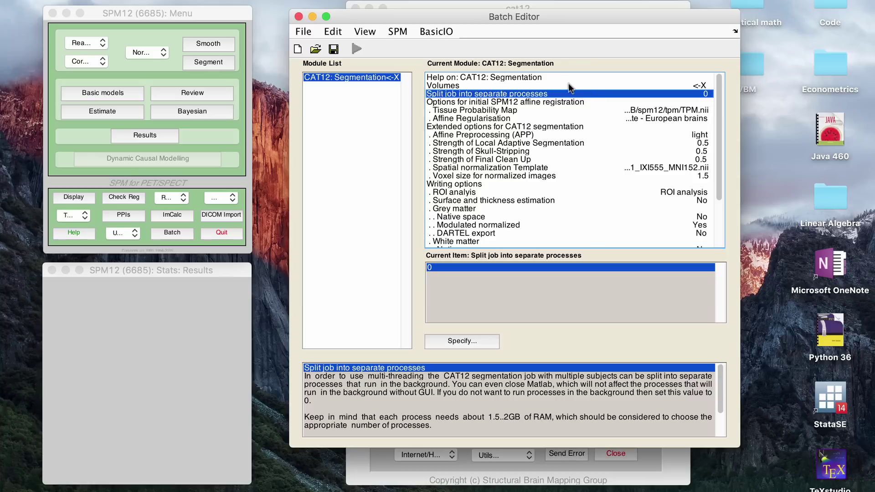
{"action": "left_click", "coordinate": [553, 86]}
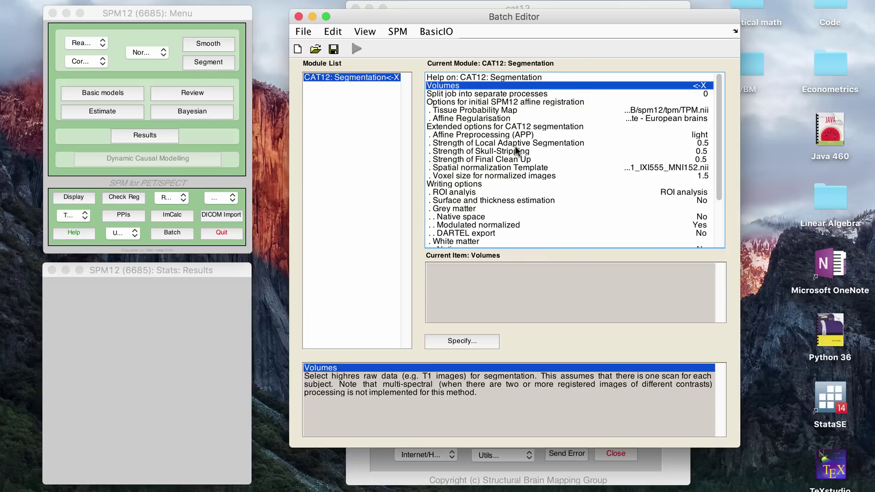
{"action": "scroll", "coordinate": [507, 182], "scroll_direction": "down", "scroll_amount": 3}
{"action": "scroll", "coordinate": [505, 183], "scroll_direction": "up", "scroll_amount": 3}
Quit the Segmentation batch without saving and open the VBM and PTs folders in Finder
{"action": "left_click", "coordinate": [298, 16]}
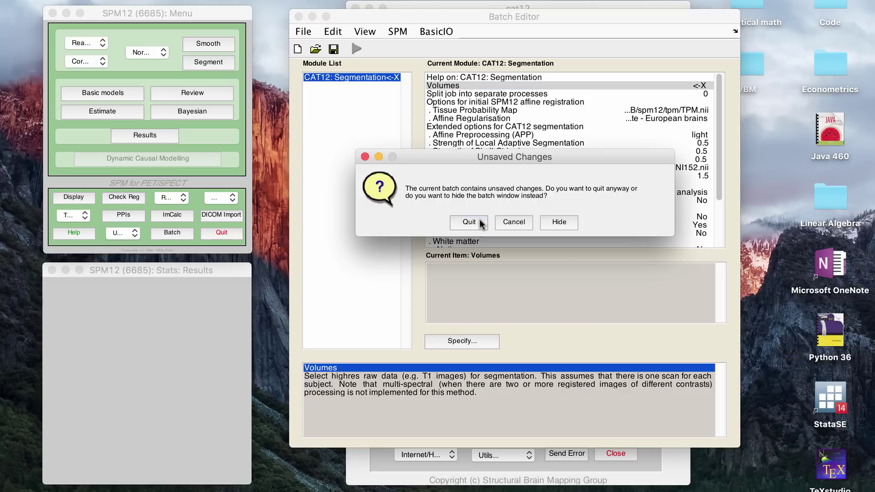
{"action": "left_click", "coordinate": [480, 220]}
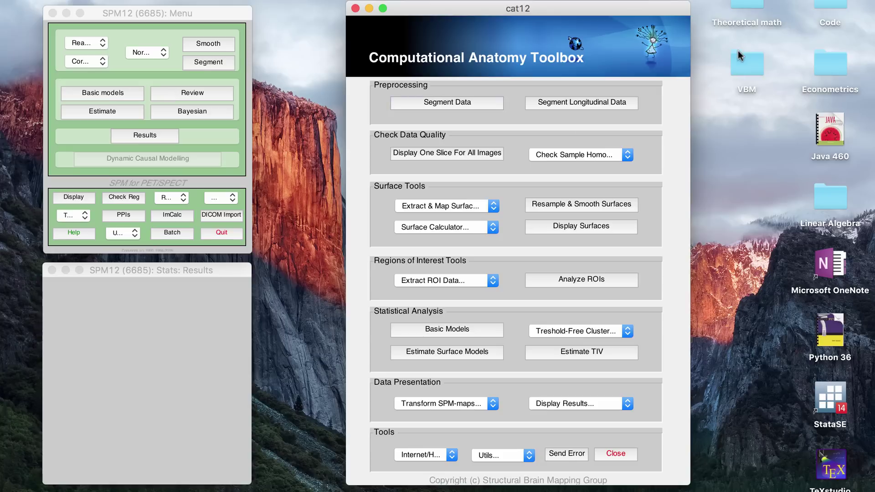
{"action": "double_click", "coordinate": [743, 58]}
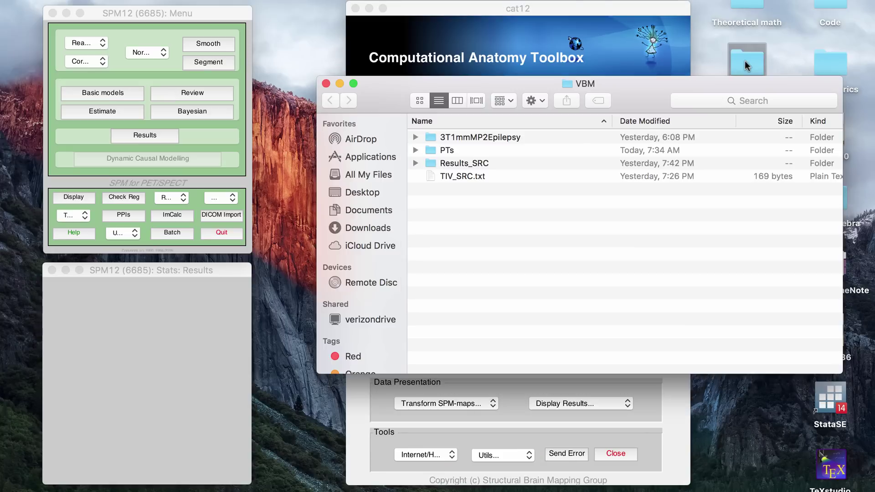
{"action": "left_click", "coordinate": [721, 48]}
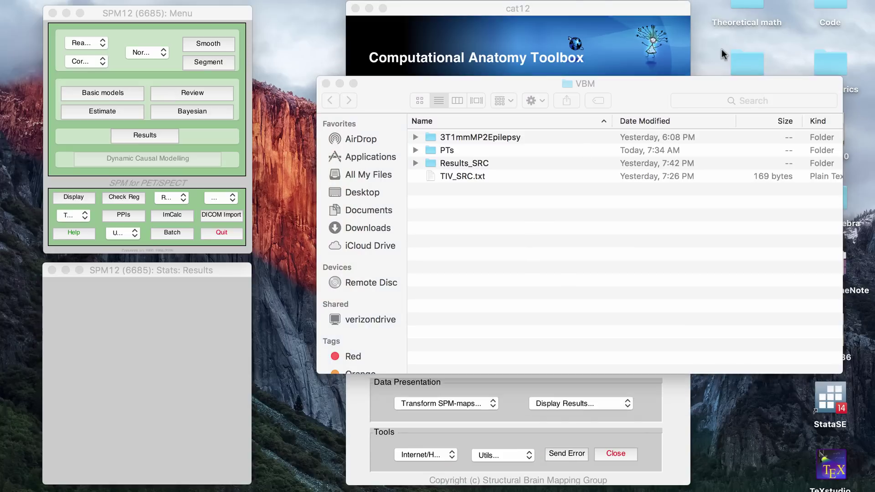
{"action": "left_click", "coordinate": [597, 209]}
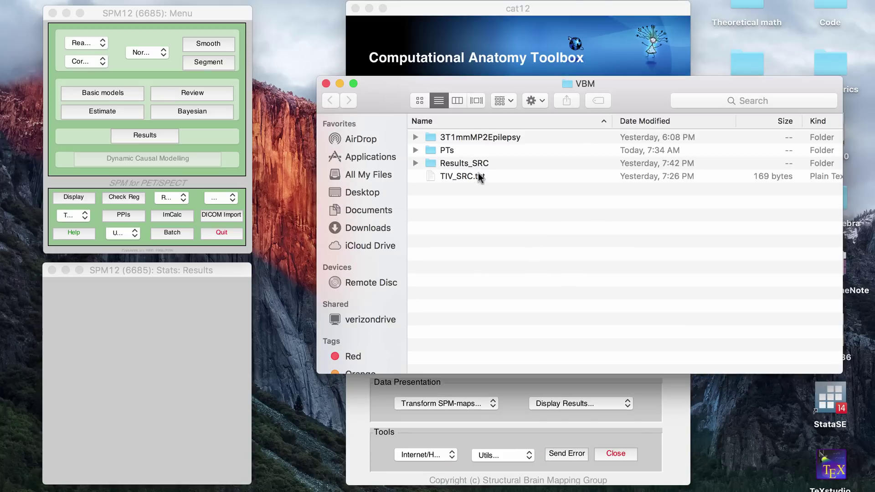
{"action": "double_click", "coordinate": [458, 152]}
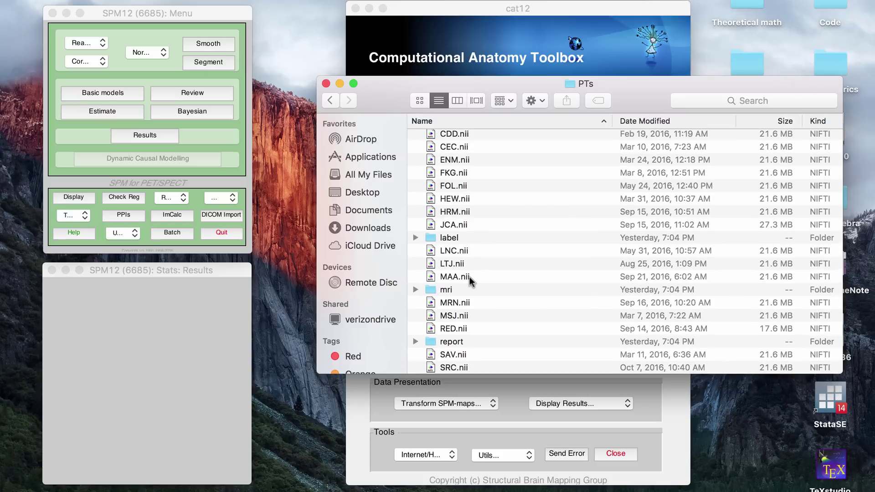
Preview HEW.nii and the mri folder's mwp1CEC.nii grey matter map in the image viewer
{"action": "double_click", "coordinate": [451, 198]}
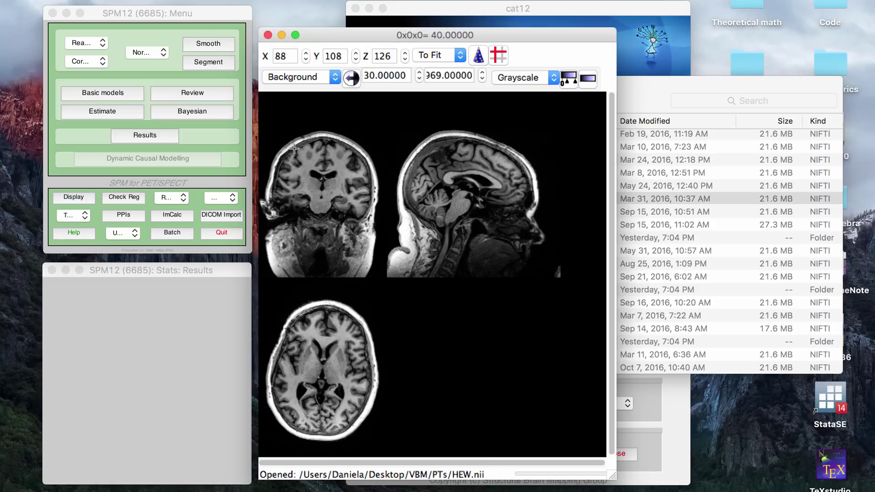
{"action": "left_click", "coordinate": [268, 35]}
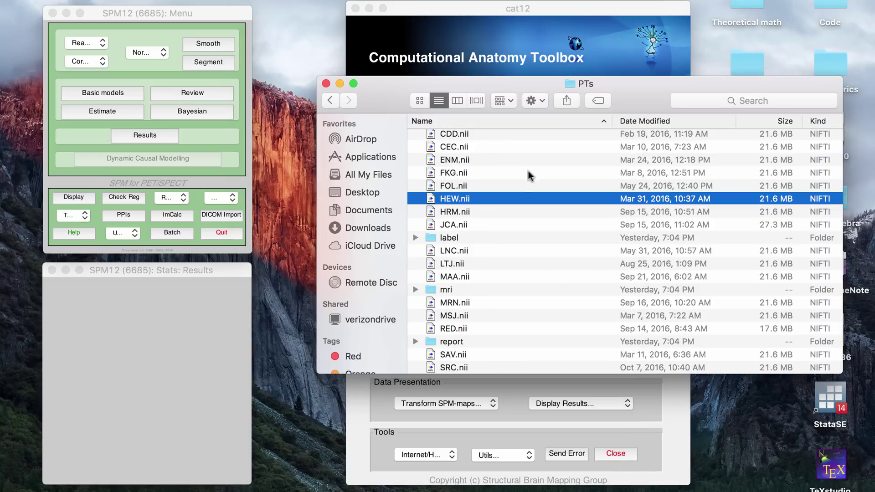
{"action": "double_click", "coordinate": [440, 290]}
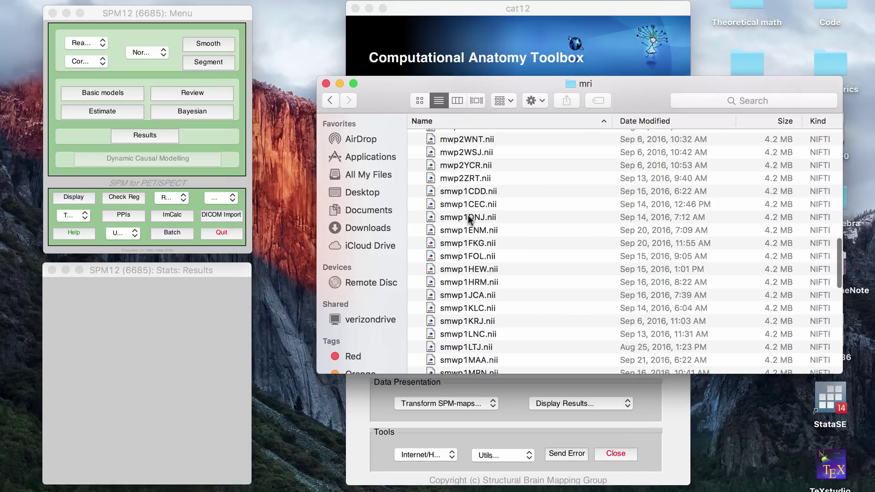
{"action": "scroll", "coordinate": [468, 211], "scroll_direction": "up", "scroll_amount": 10}
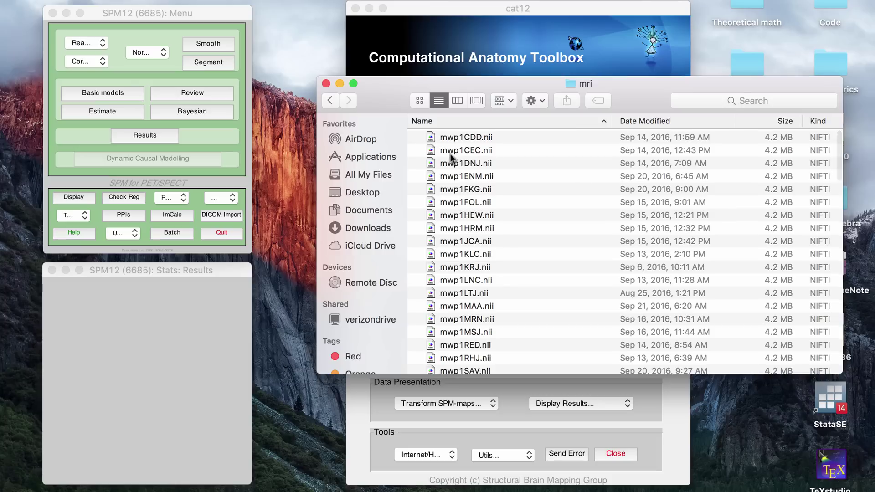
{"action": "double_click", "coordinate": [450, 154]}
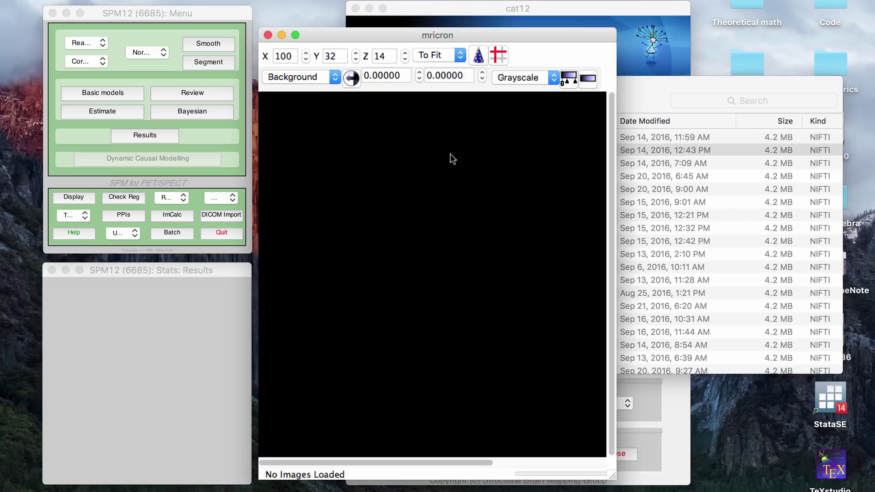
{"action": "left_click", "coordinate": [267, 37]}
Preview wmKLC.nii from the mri folder, then close the viewer and the mri window
{"action": "scroll", "coordinate": [504, 192], "scroll_direction": "down", "scroll_amount": 10}
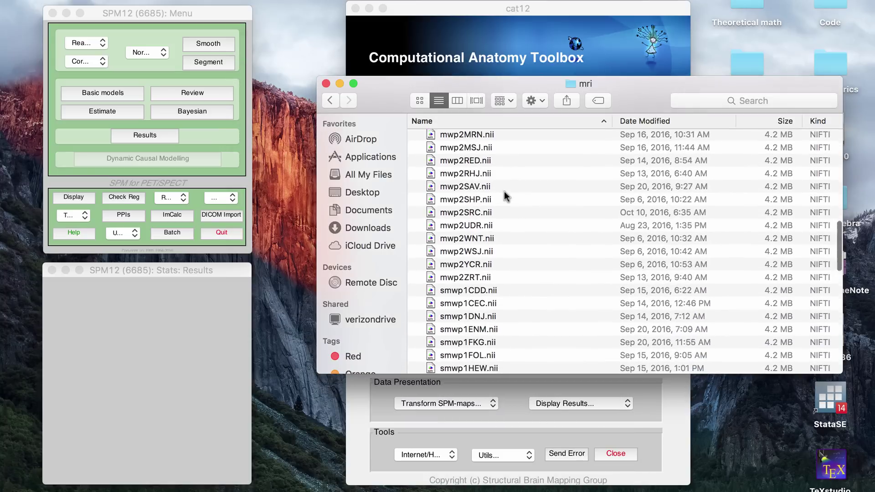
{"action": "left_click", "coordinate": [501, 172]}
{"action": "scroll", "coordinate": [543, 273], "scroll_direction": "down", "scroll_amount": 3}
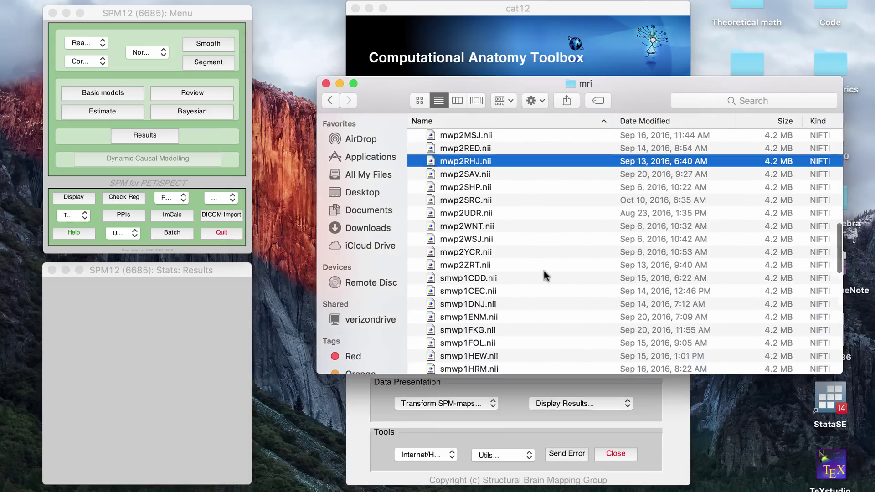
{"action": "scroll", "coordinate": [543, 274], "scroll_direction": "down", "scroll_amount": 10}
{"action": "double_click", "coordinate": [457, 215]}
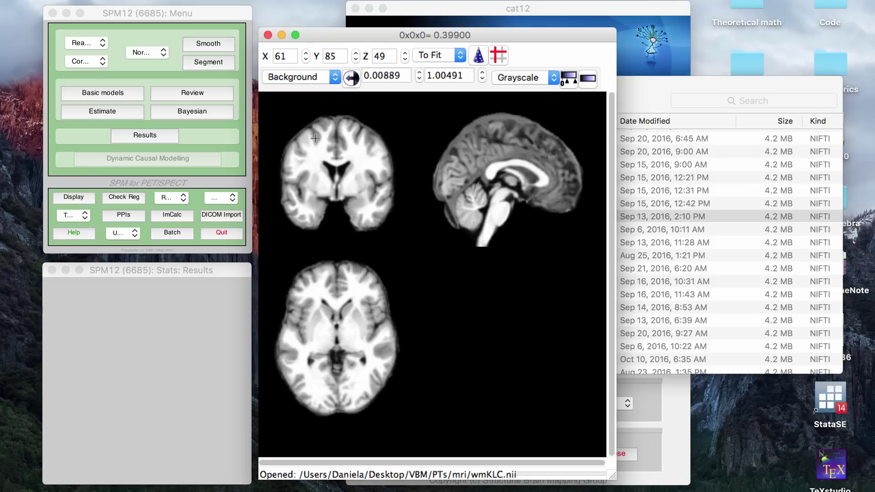
{"action": "left_click", "coordinate": [267, 35]}
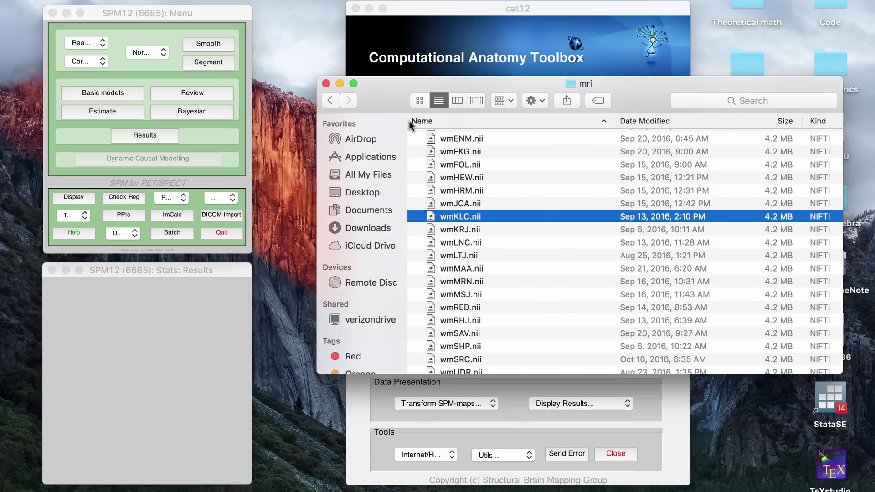
{"action": "left_click", "coordinate": [327, 83]}
Start a Smooth job from the SPM12 menu and browse Images to Smooth without choosing files
{"action": "left_click", "coordinate": [496, 134]}
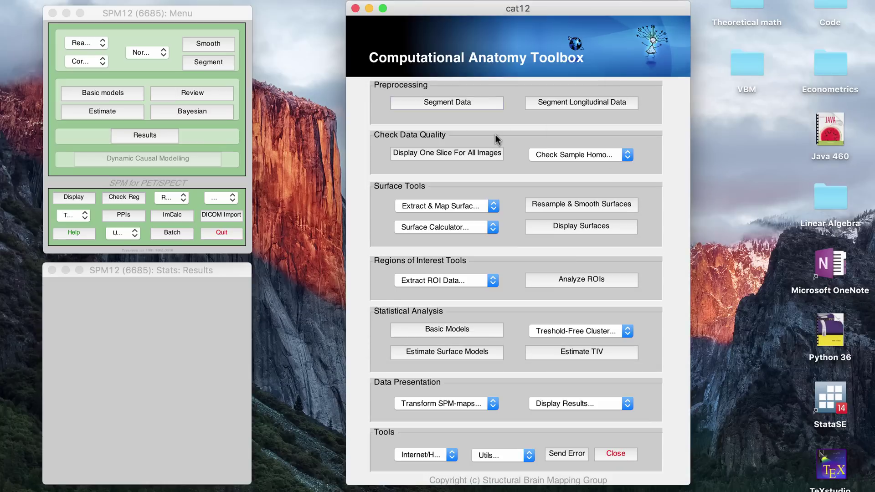
{"action": "left_click", "coordinate": [218, 78]}
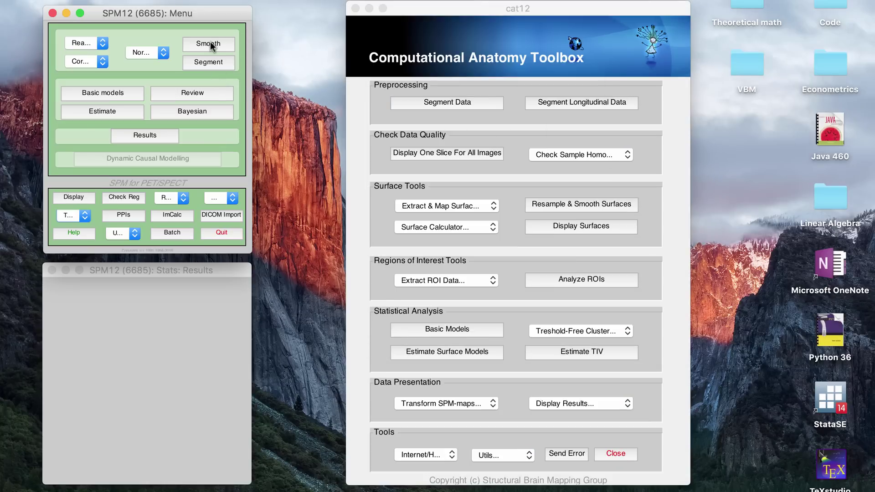
{"action": "left_click", "coordinate": [210, 43]}
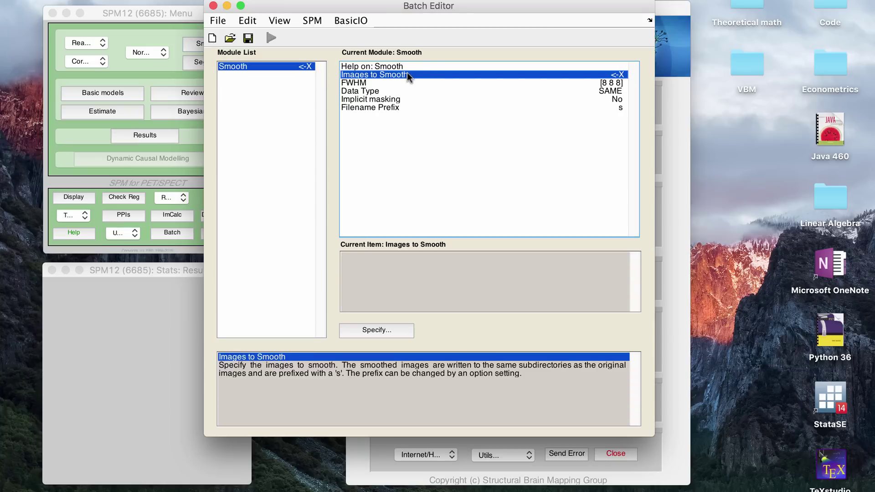
{"action": "double_click", "coordinate": [407, 74]}
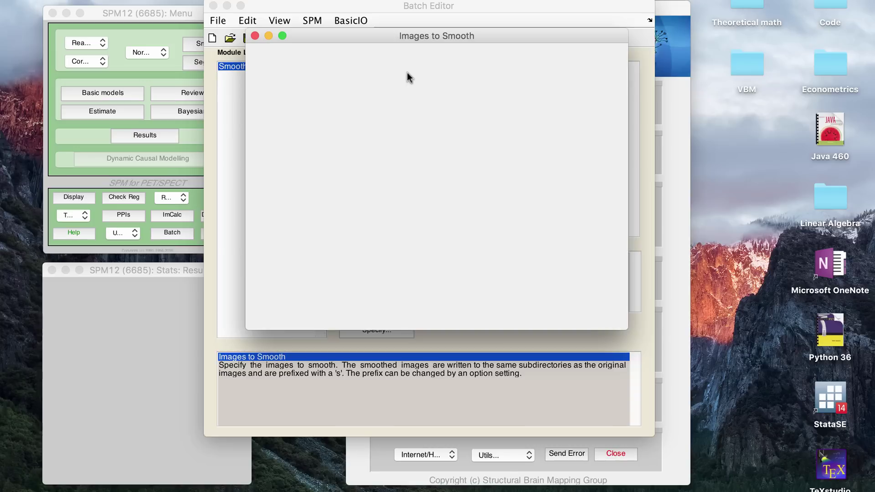
{"action": "left_click", "coordinate": [338, 85]}
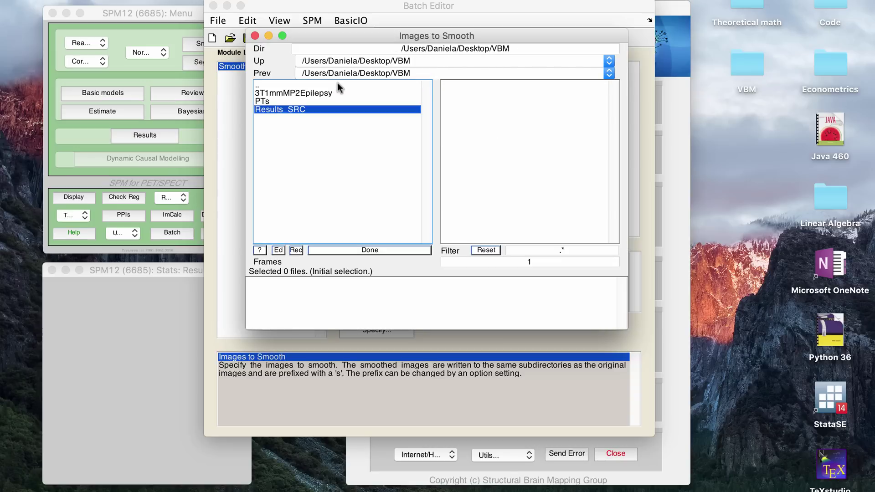
{"action": "left_click", "coordinate": [323, 85]}
{"action": "left_click", "coordinate": [255, 36]}
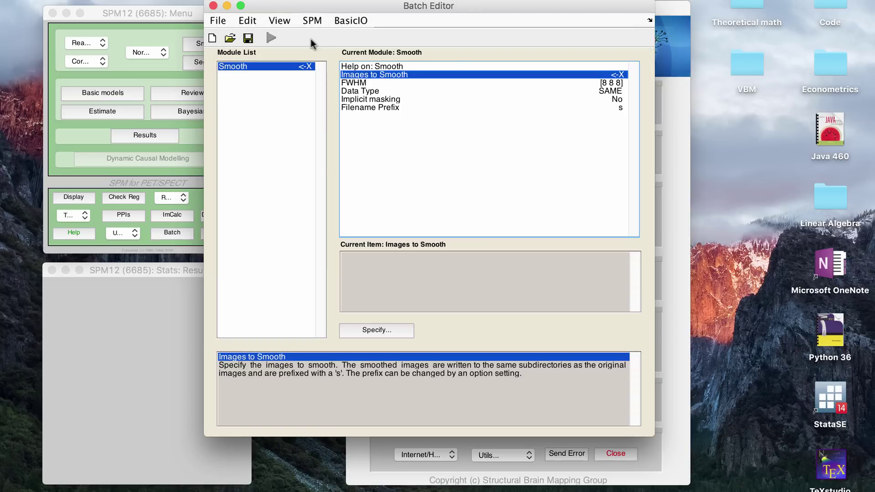
Check the FWHM 8 8 8 kernel, reopen and cancel the image chooser, then view FWHM again
{"action": "left_click", "coordinate": [364, 82]}
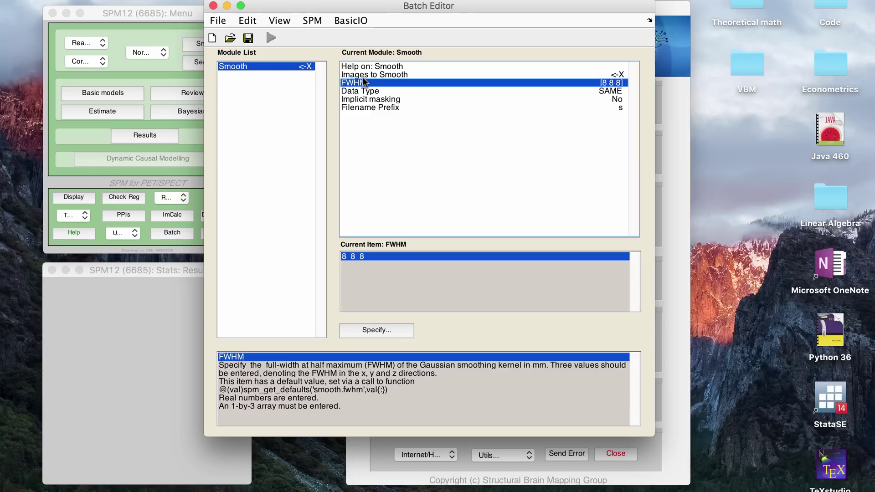
{"action": "left_click", "coordinate": [370, 75]}
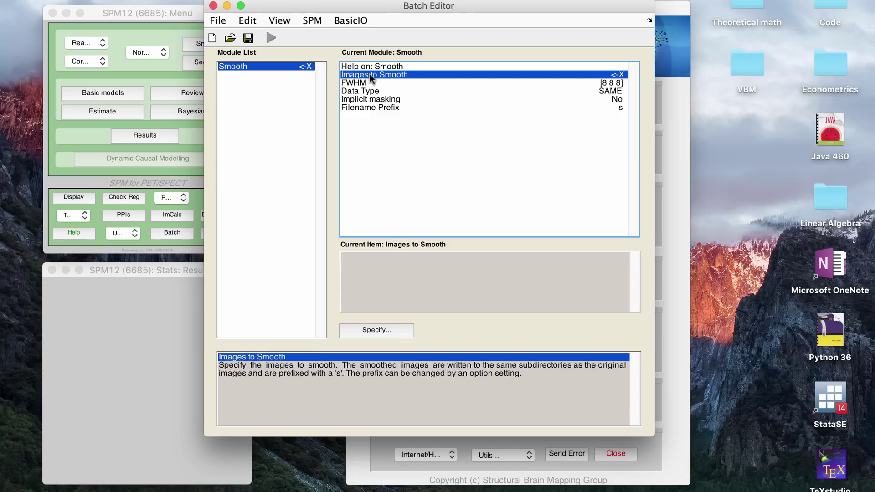
{"action": "double_click", "coordinate": [420, 74]}
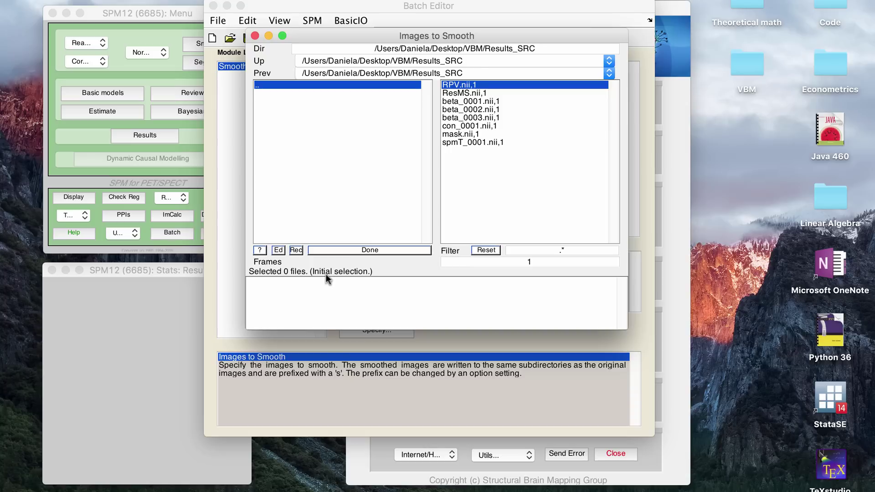
{"action": "left_click", "coordinate": [256, 36]}
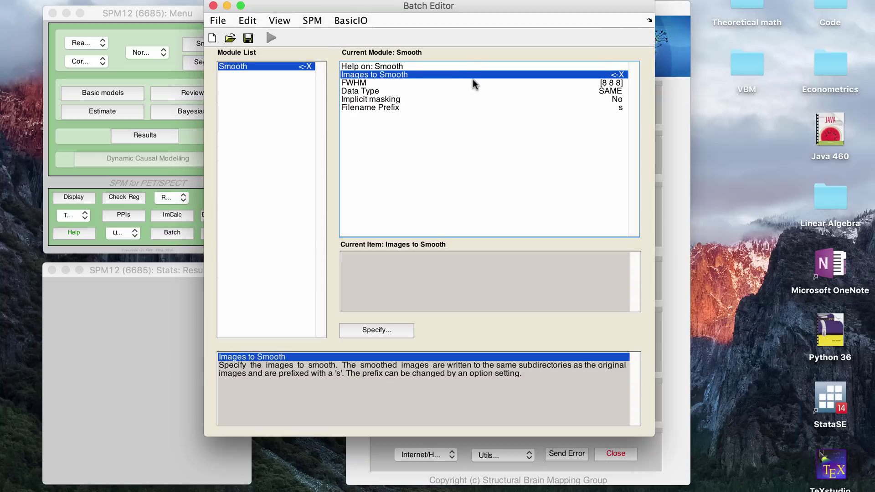
{"action": "left_click", "coordinate": [473, 82]}
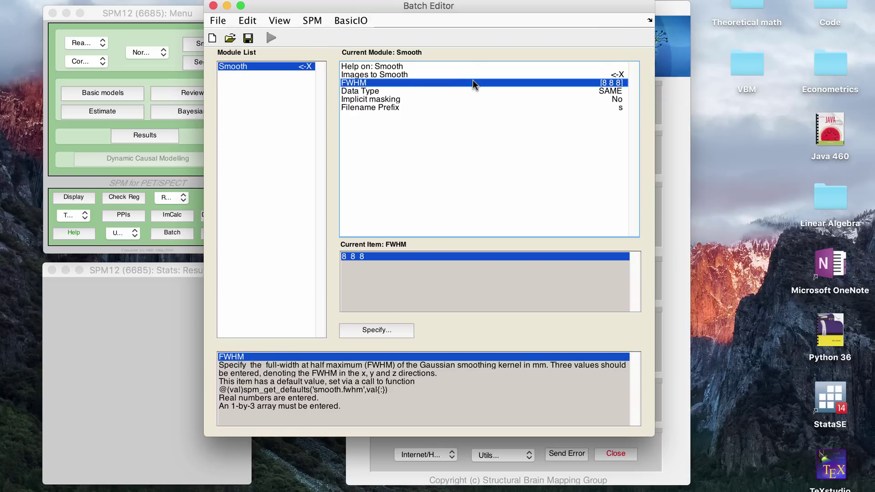
{"action": "left_click", "coordinate": [401, 329]}
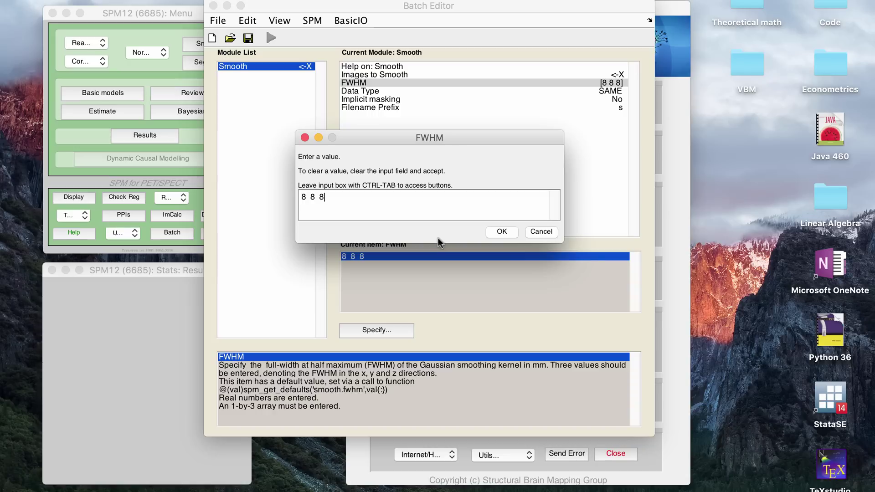
{"action": "left_click", "coordinate": [501, 232]}
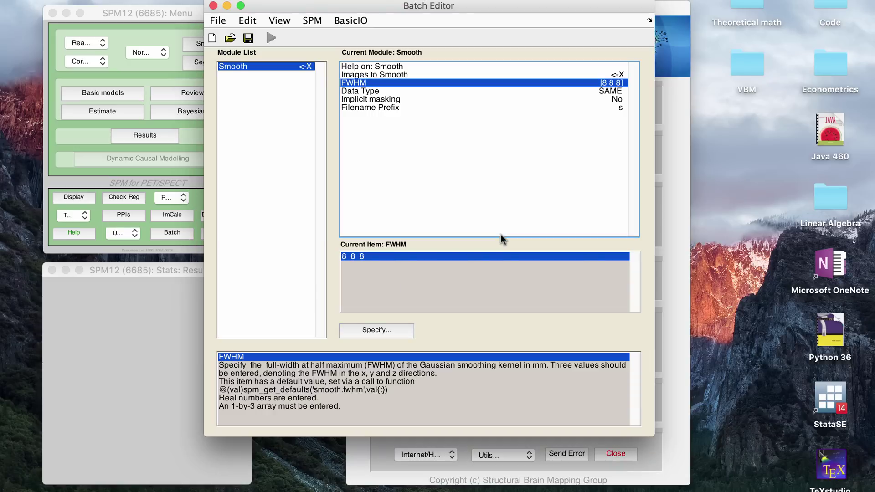
{"action": "key", "text": "Down"}
{"action": "key", "text": "Down"}
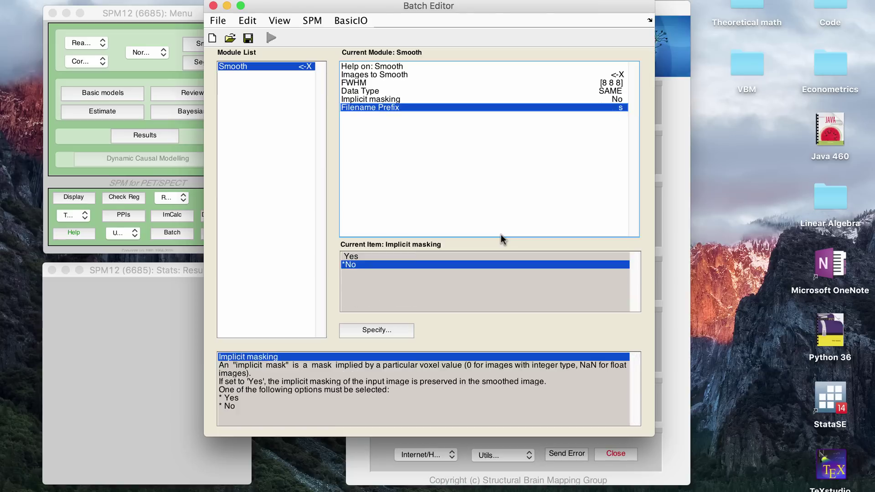
{"action": "key", "text": "Down"}
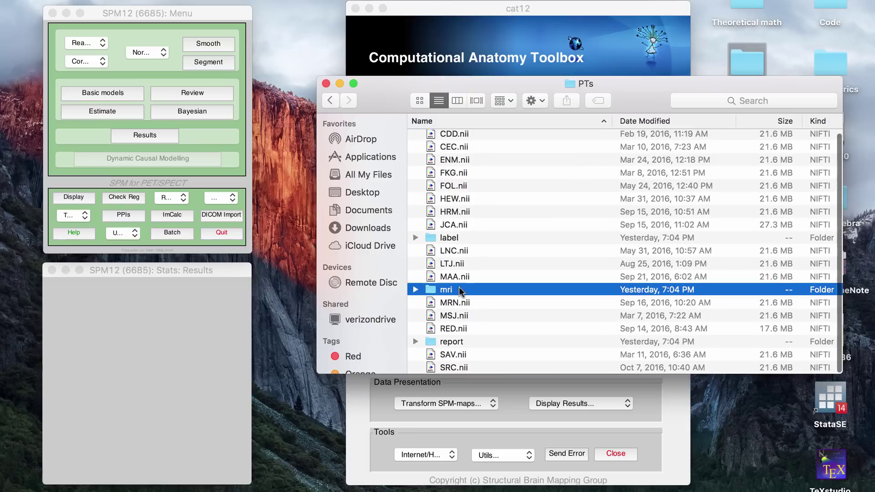
Open the mri folder, preview smwp1HRM.nii in the image viewer, and shift the viewer left
{"action": "double_click", "coordinate": [458, 287]}
{"action": "scroll", "coordinate": [478, 269], "scroll_direction": "up", "scroll_amount": 15}
{"action": "scroll", "coordinate": [478, 266], "scroll_direction": "up", "scroll_amount": 15}
{"action": "scroll", "coordinate": [478, 267], "scroll_direction": "up", "scroll_amount": 5}
{"action": "double_click", "coordinate": [460, 155]}
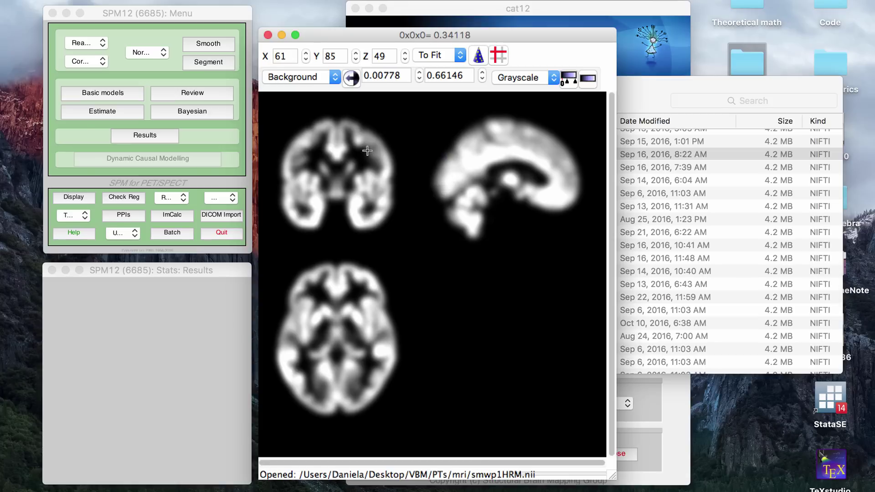
{"action": "left_click_drag", "start_coordinate": [391, 33], "coordinate": [314, 28]}
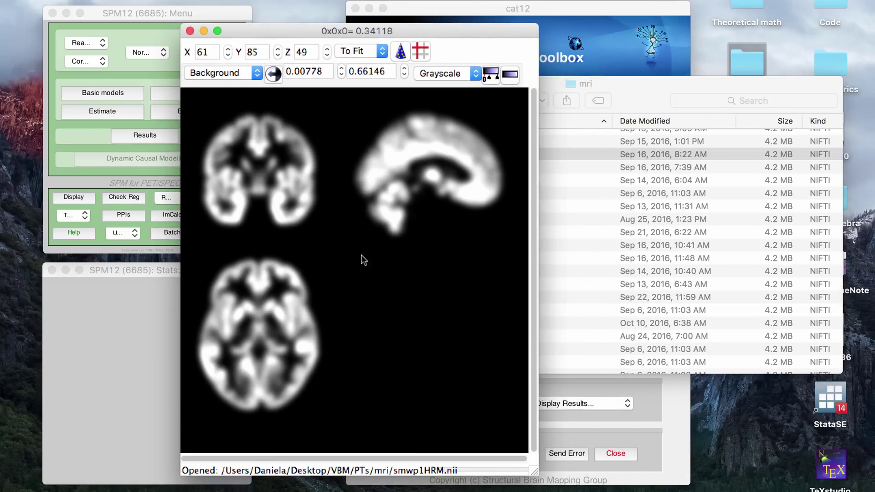
Close the image viewer and the mri Finder window, then bring the CAT12 panel forward
{"action": "left_click", "coordinate": [190, 30]}
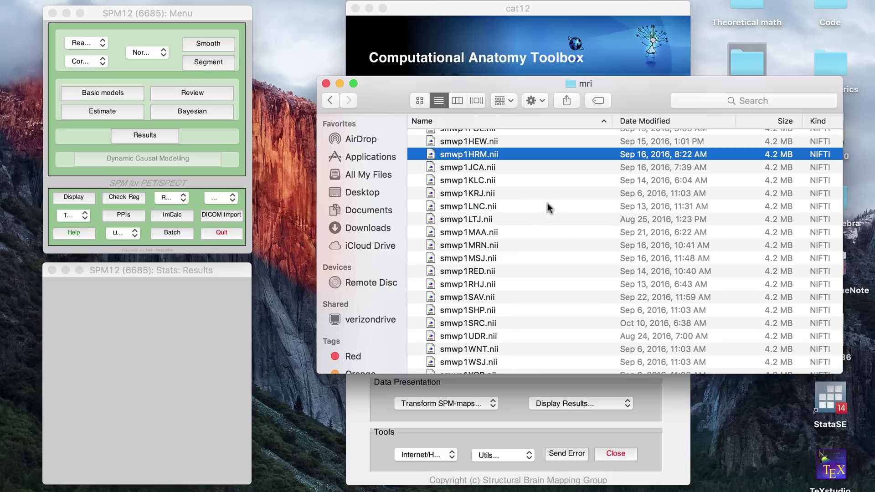
{"action": "left_click", "coordinate": [326, 83]}
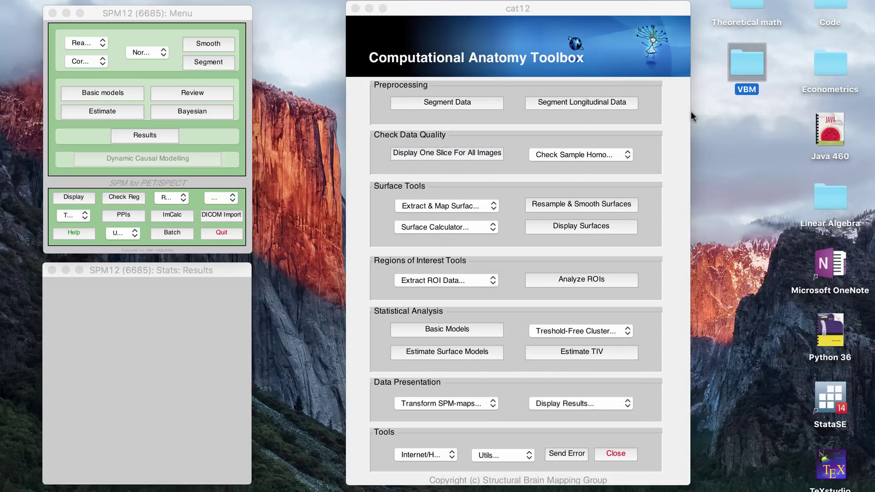
{"action": "left_click", "coordinate": [713, 119]}
{"action": "left_click", "coordinate": [635, 123]}
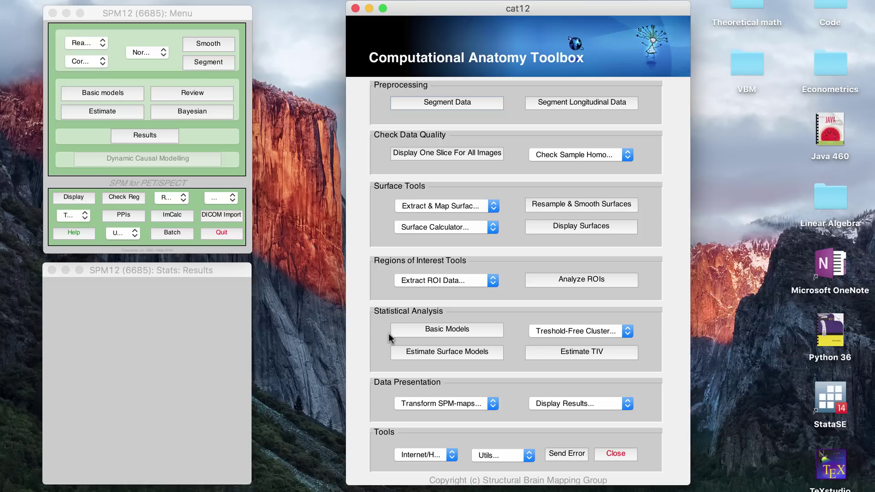
Open Basic Models from CAT12's Statistical Analysis and move the Batch Editor right, then back left
{"action": "left_click", "coordinate": [431, 329]}
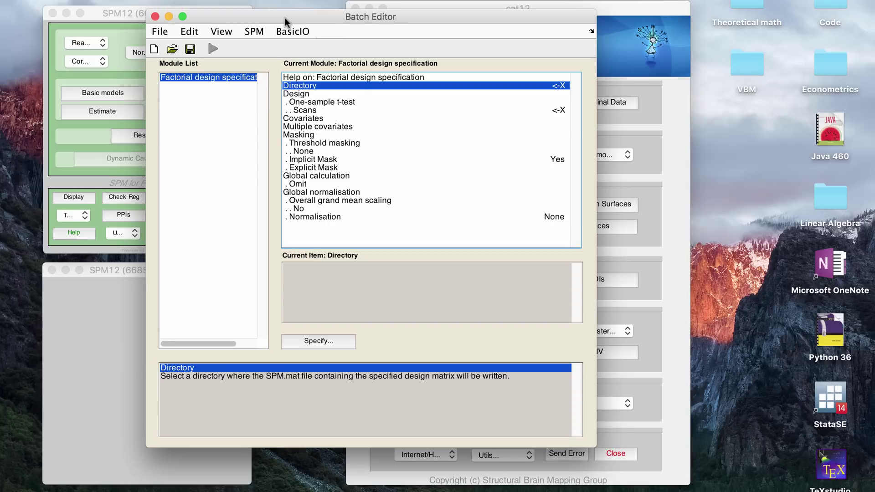
{"action": "left_click_drag", "start_coordinate": [285, 18], "coordinate": [532, 20]}
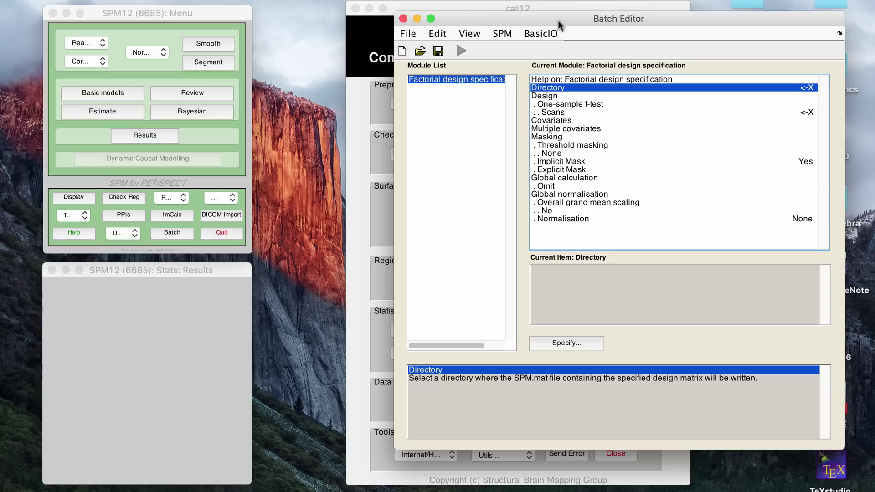
{"action": "left_click_drag", "start_coordinate": [557, 20], "coordinate": [371, 43]}
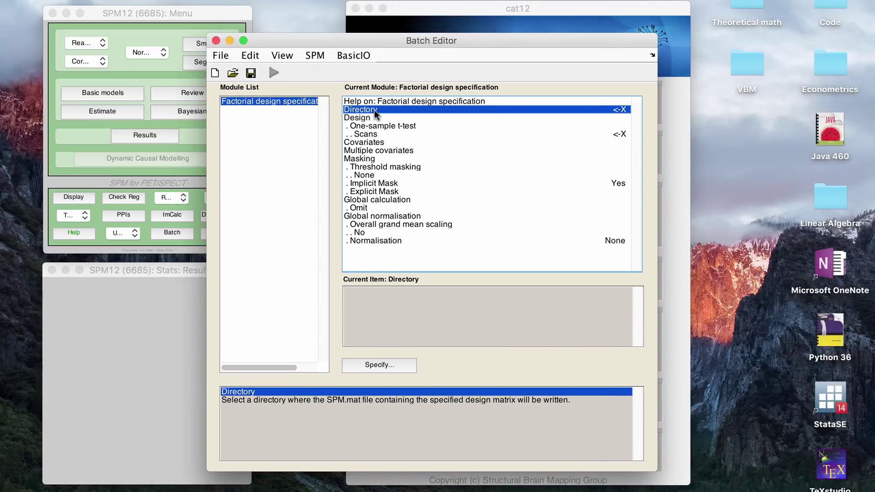
Create a new folder Results_F inside VBM, close Finder, and return to the Batch Editor
{"action": "double_click", "coordinate": [746, 63]}
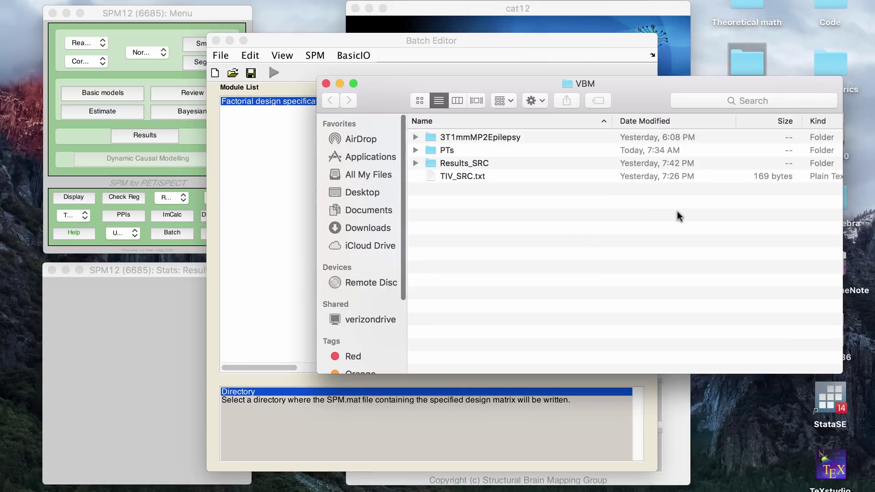
{"action": "right_click", "coordinate": [553, 223]}
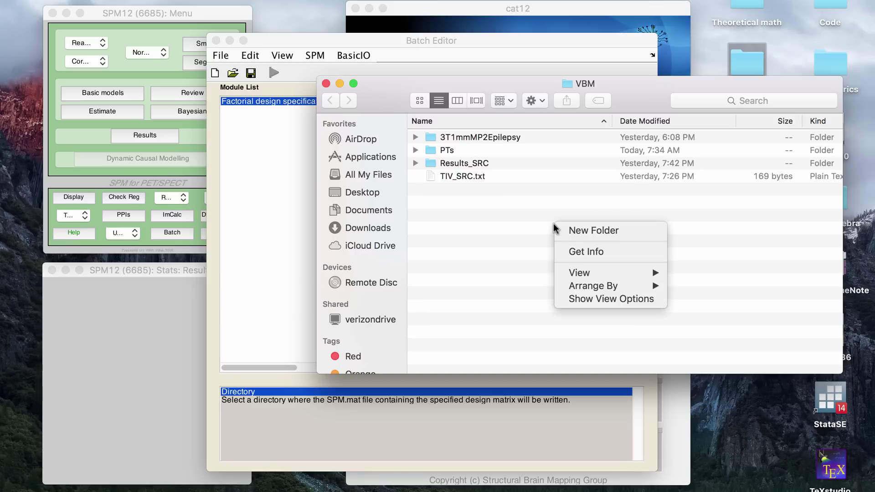
{"action": "left_click", "coordinate": [567, 229]}
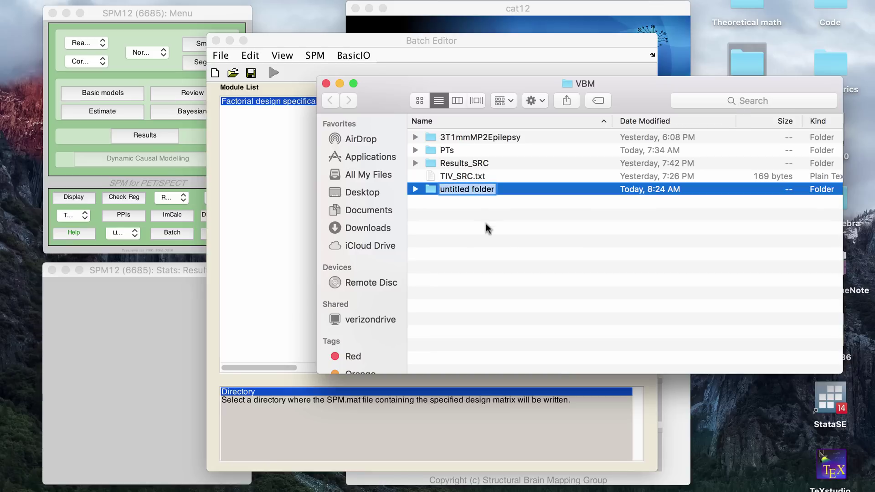
{"action": "type", "text": "Results_F"}
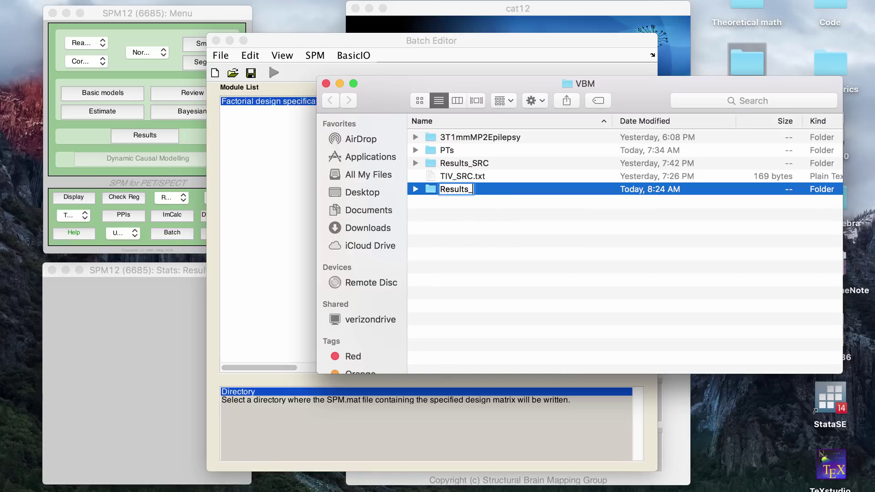
{"action": "key", "text": "Return"}
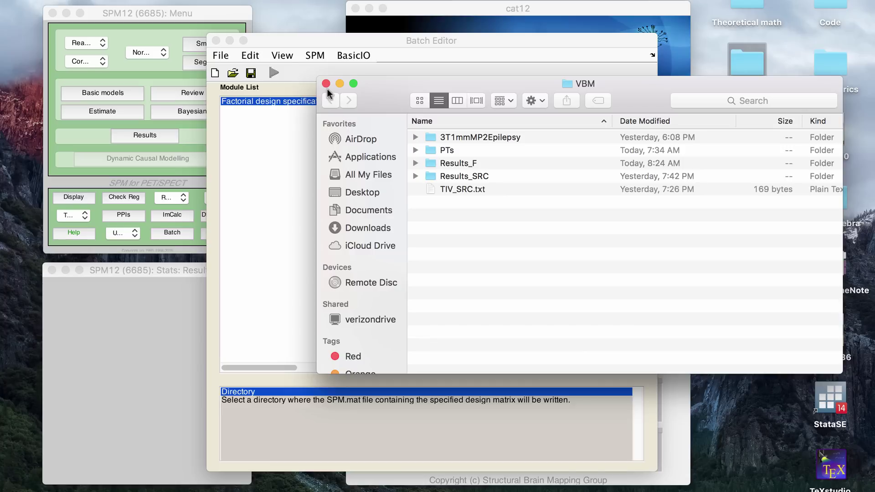
{"action": "left_click", "coordinate": [326, 83]}
{"action": "left_click", "coordinate": [380, 110]}
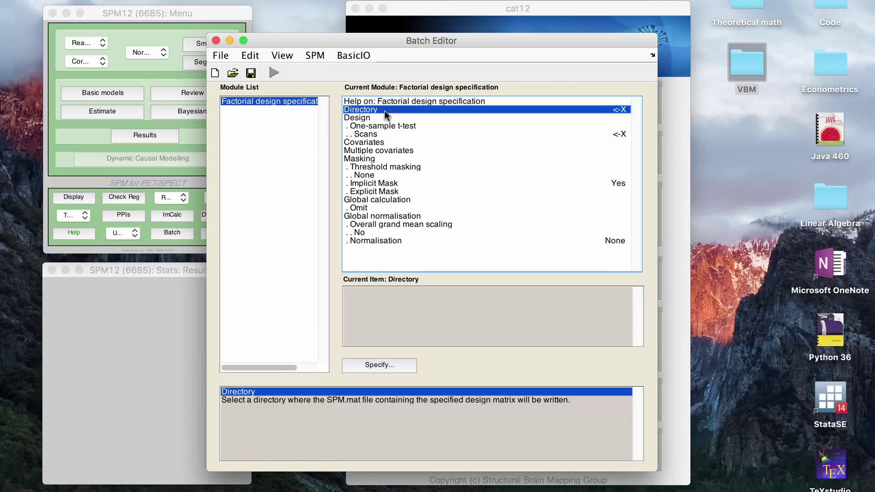
Set the factorial design type to Two-sample t-test
{"action": "left_click", "coordinate": [381, 117]}
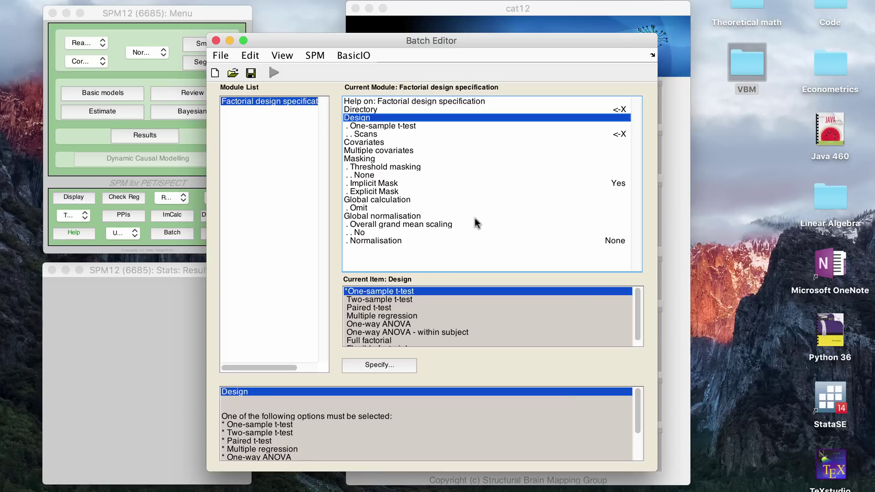
{"action": "scroll", "coordinate": [485, 340], "scroll_direction": "down", "scroll_amount": 1}
{"action": "scroll", "coordinate": [485, 341], "scroll_direction": "up", "scroll_amount": 1}
{"action": "double_click", "coordinate": [407, 299]}
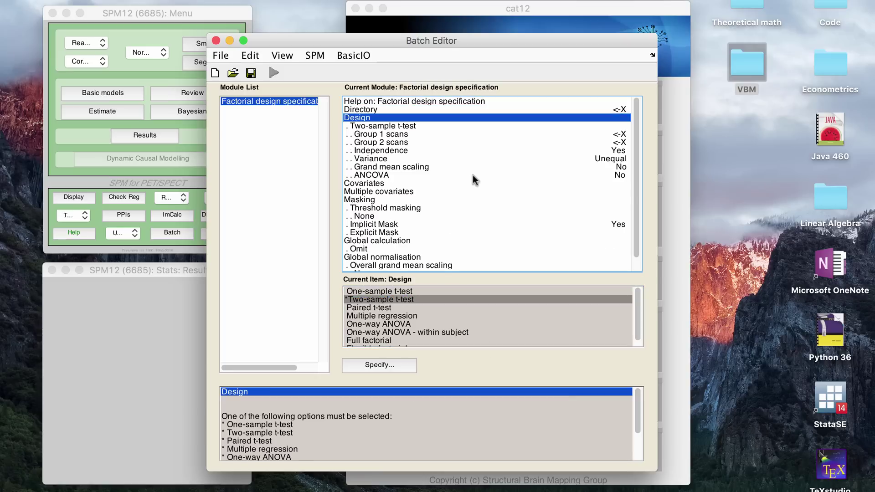
Browse to the VBM/PTs/mri folder for the Group 1 scans
{"action": "left_click", "coordinate": [423, 134]}
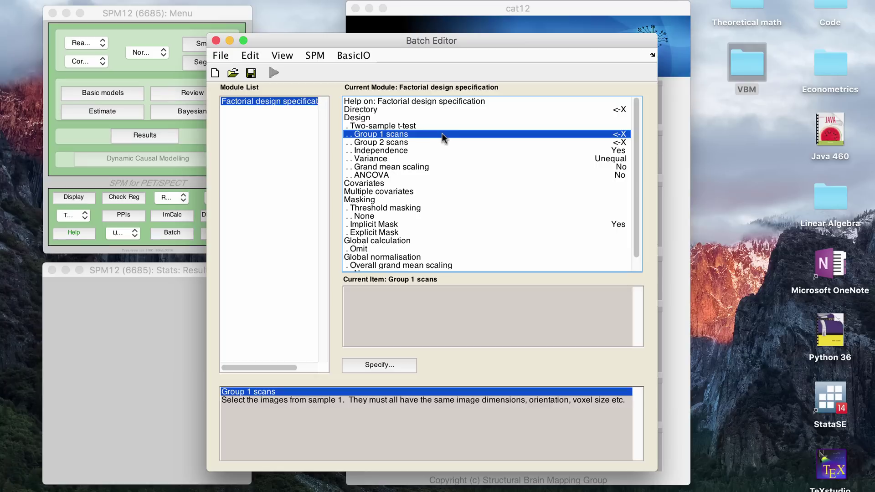
{"action": "left_click", "coordinate": [424, 151]}
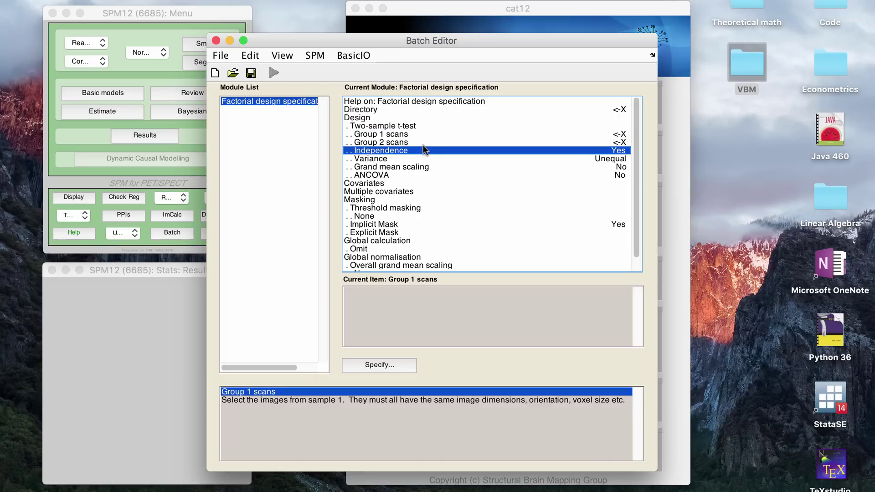
{"action": "left_click", "coordinate": [423, 144]}
{"action": "left_click", "coordinate": [420, 133]}
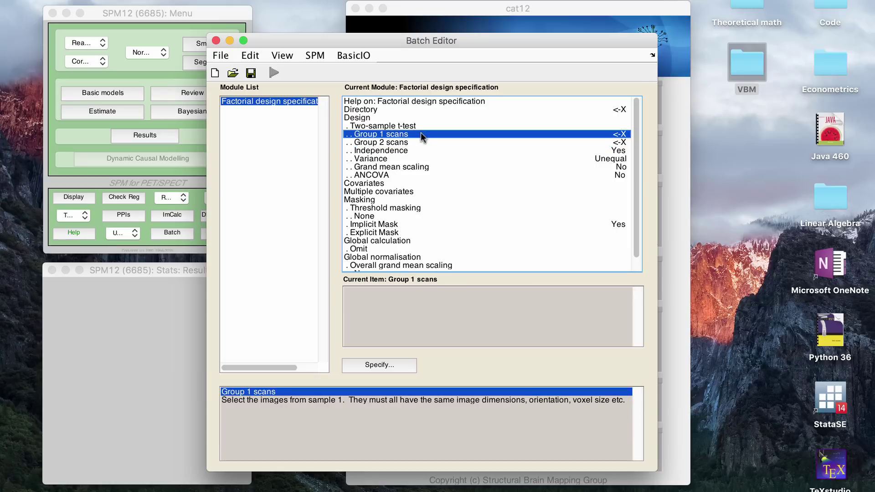
{"action": "left_click", "coordinate": [388, 363]}
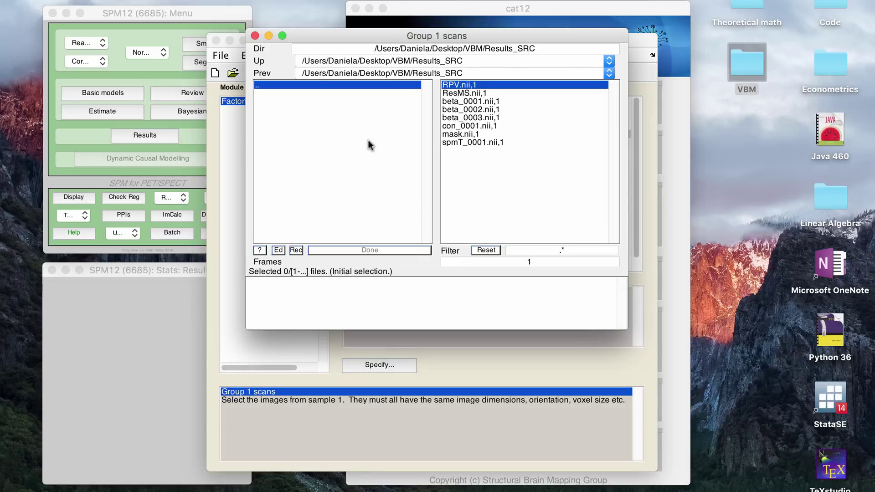
{"action": "left_click", "coordinate": [315, 84]}
{"action": "left_click", "coordinate": [315, 83]}
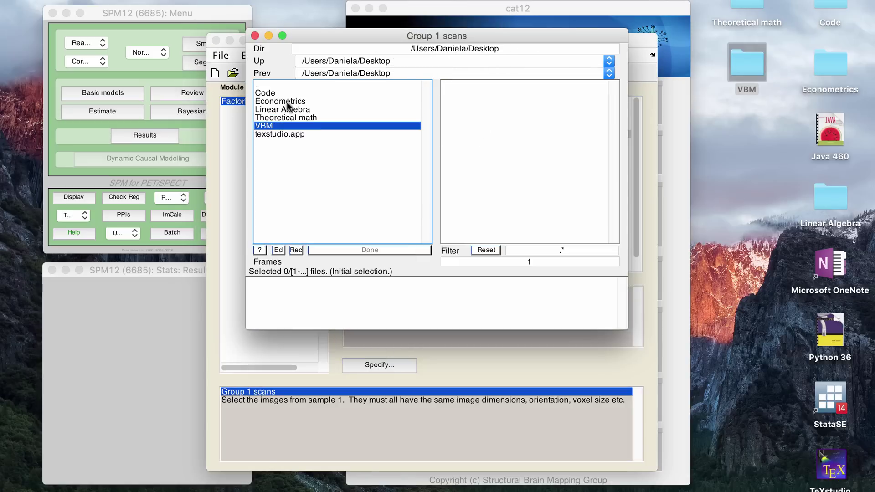
{"action": "left_click", "coordinate": [274, 85]}
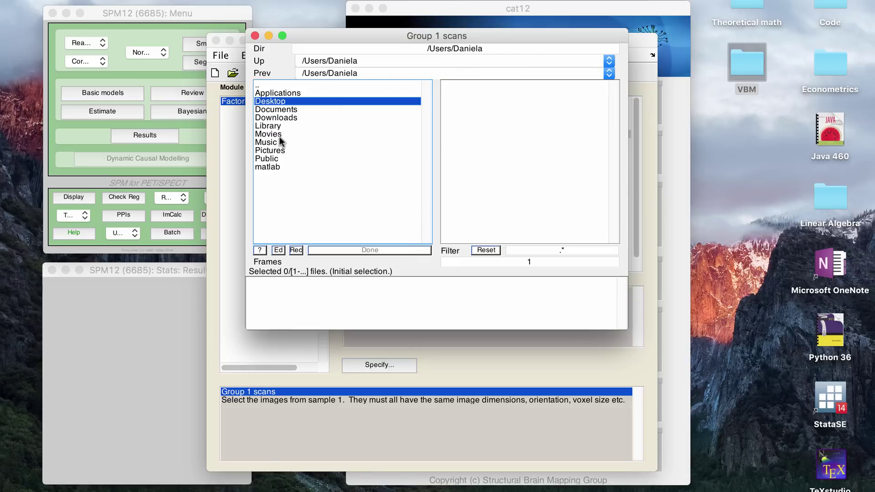
{"action": "left_click", "coordinate": [286, 100]}
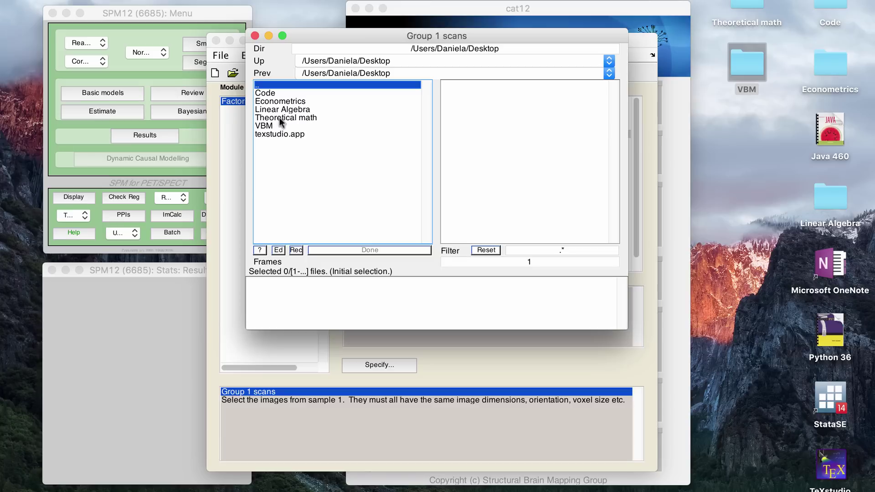
{"action": "left_click", "coordinate": [277, 124]}
{"action": "left_click", "coordinate": [276, 100]}
{"action": "left_click", "coordinate": [276, 97]}
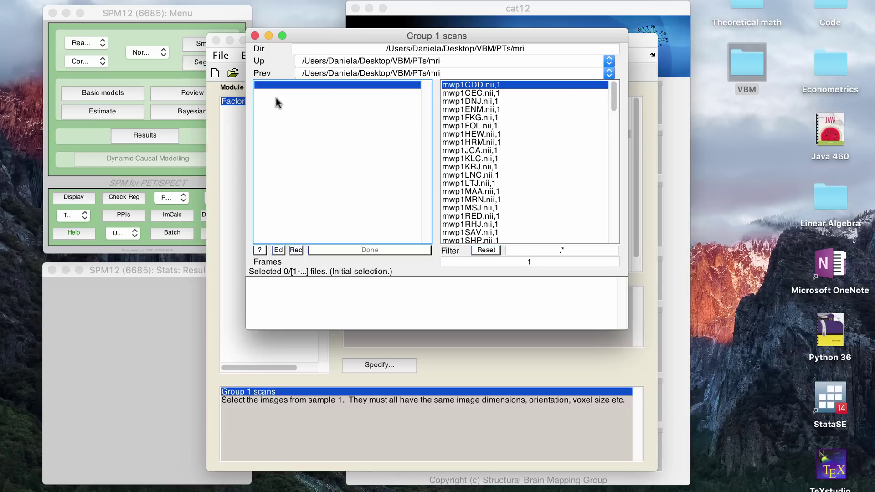
Add the three patient scans, starting with smwp1CDD.nii, as Group 1
{"action": "scroll", "coordinate": [535, 160], "scroll_direction": "down", "scroll_amount": 10}
{"action": "scroll", "coordinate": [535, 159], "scroll_direction": "up", "scroll_amount": 5}
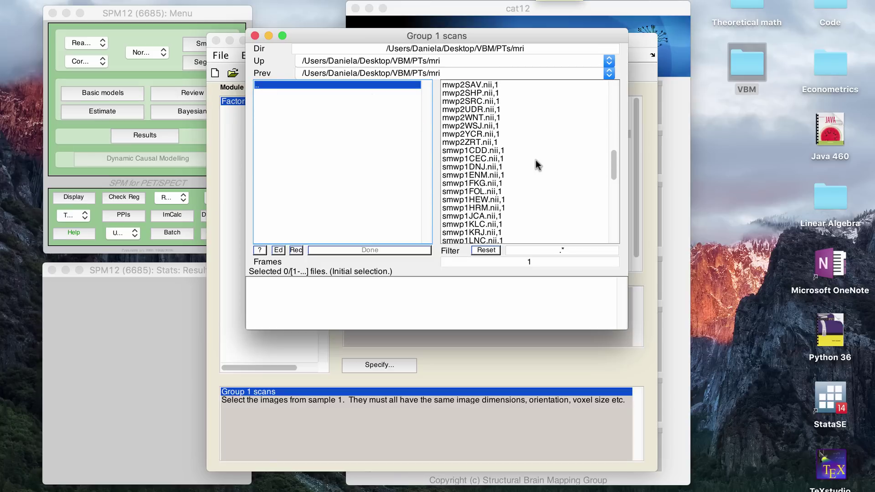
{"action": "left_click", "coordinate": [488, 150]}
{"action": "left_click", "coordinate": [488, 158]}
{"action": "left_click", "coordinate": [489, 192]}
{"action": "left_click", "coordinate": [370, 249]}
Add all 33 control scans from the Controls folder as Group 2
{"action": "left_click", "coordinate": [425, 141]}
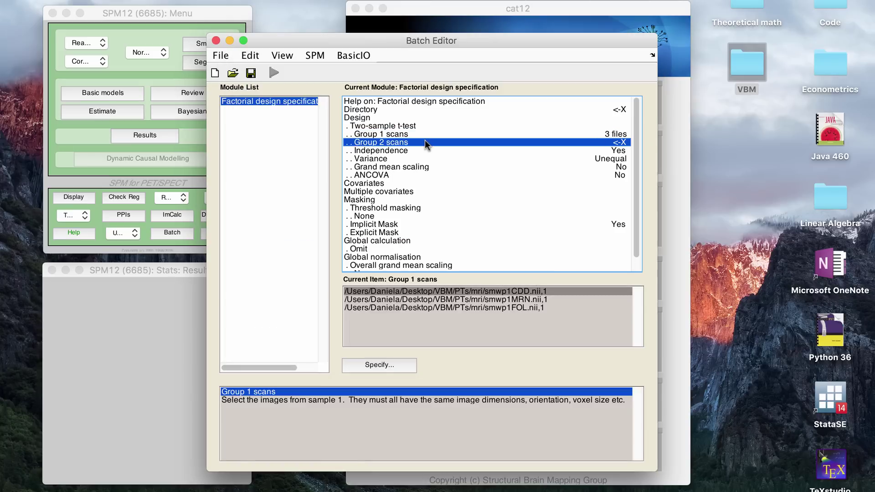
{"action": "left_click", "coordinate": [370, 363]}
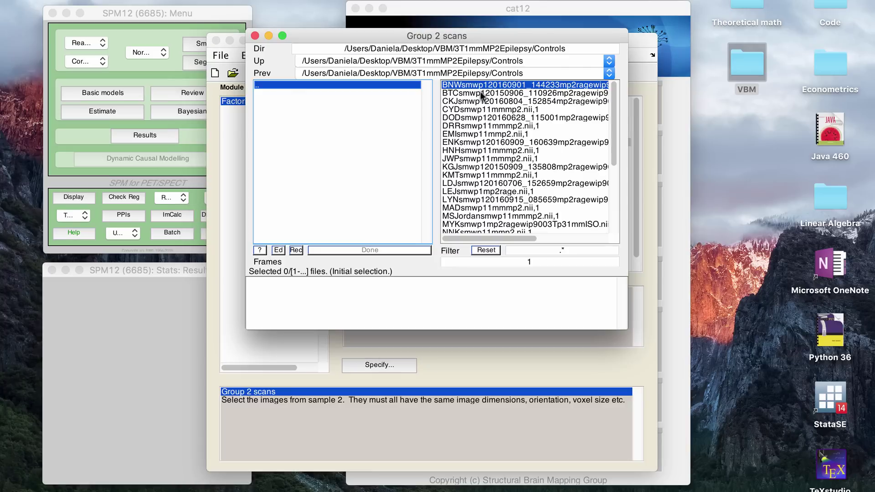
{"action": "left_click", "coordinate": [476, 85]}
{"action": "left_click", "coordinate": [476, 84]}
{"action": "left_click", "coordinate": [476, 85]}
{"action": "left_click", "coordinate": [476, 84]}
{"action": "left_click", "coordinate": [477, 85]}
{"action": "left_click", "coordinate": [476, 85]}
{"action": "left_click", "coordinate": [477, 84]}
{"action": "left_click", "coordinate": [476, 84]}
{"action": "left_click", "coordinate": [477, 84]}
{"action": "left_click", "coordinate": [476, 85]}
{"action": "left_click", "coordinate": [476, 85]}
{"action": "left_click", "coordinate": [477, 84]}
{"action": "left_click", "coordinate": [476, 85]}
{"action": "left_click", "coordinate": [476, 85]}
{"action": "left_click", "coordinate": [476, 85]}
{"action": "left_click", "coordinate": [477, 85]}
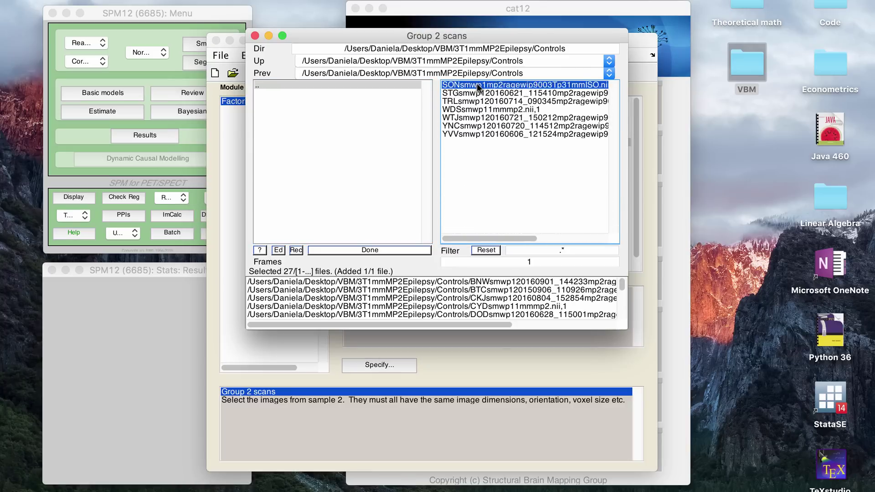
{"action": "left_click", "coordinate": [476, 85]}
{"action": "left_click", "coordinate": [477, 85]}
{"action": "left_click", "coordinate": [477, 85]}
{"action": "left_click", "coordinate": [476, 85]}
{"action": "left_click", "coordinate": [477, 84]}
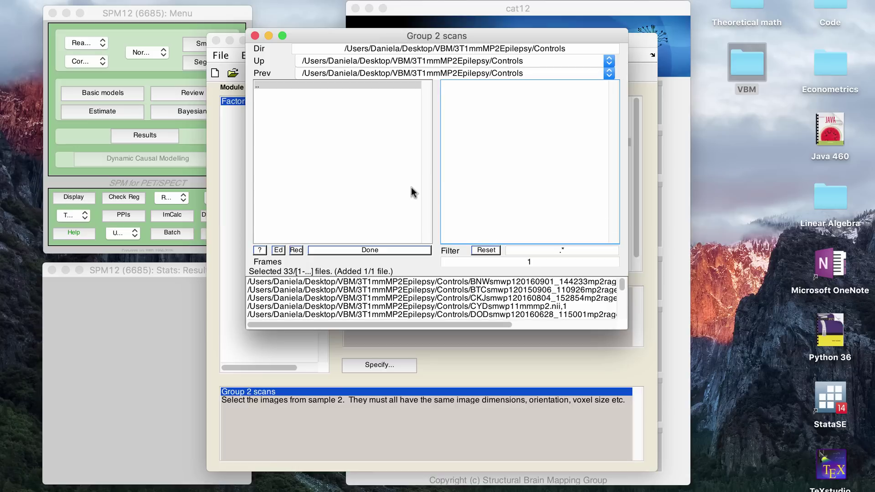
{"action": "left_click", "coordinate": [369, 250]}
{"action": "left_click", "coordinate": [523, 180]}
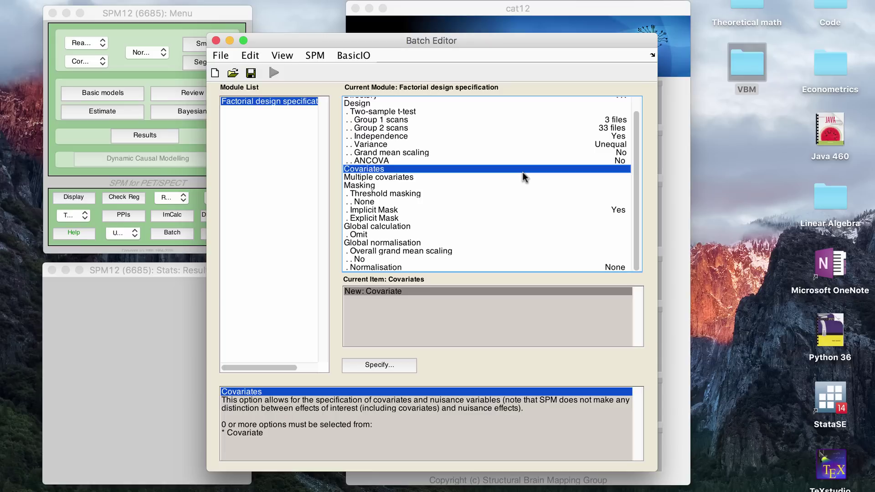
Add a new covariate to the design named TIV
{"action": "double_click", "coordinate": [372, 288]}
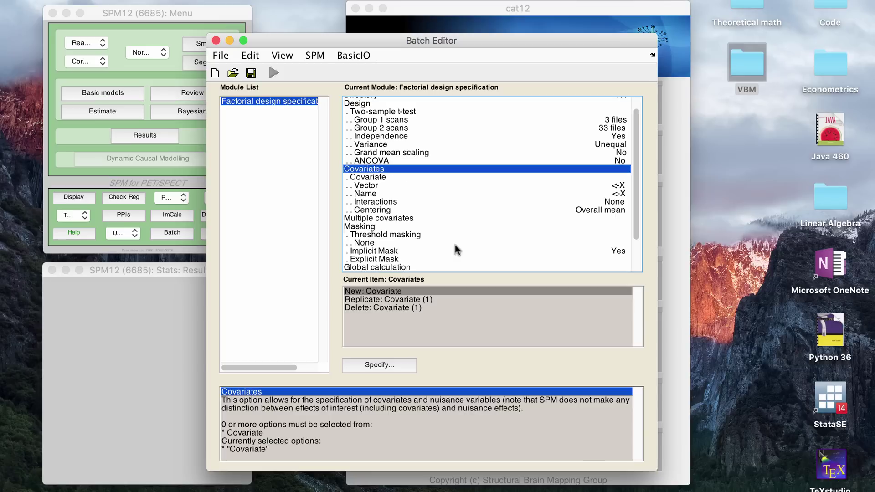
{"action": "key", "text": "Down"}
{"action": "key", "text": "Down"}
{"action": "key", "text": "Down"}
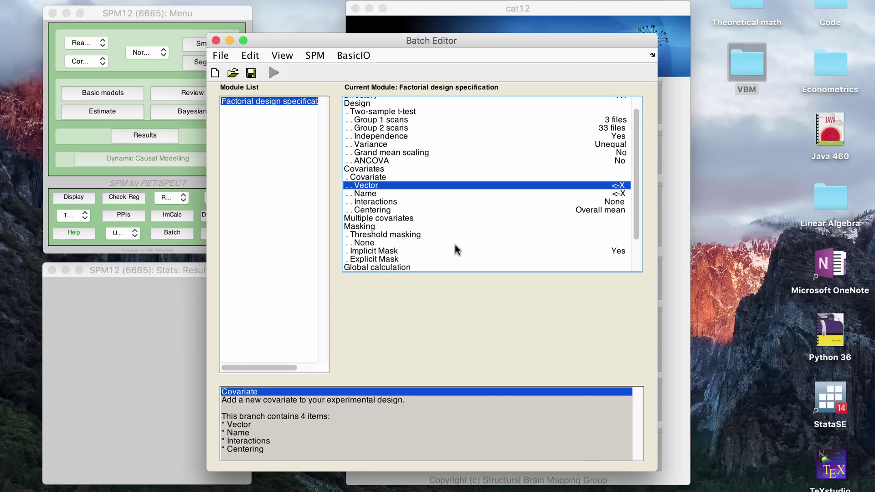
{"action": "left_click", "coordinate": [391, 364]}
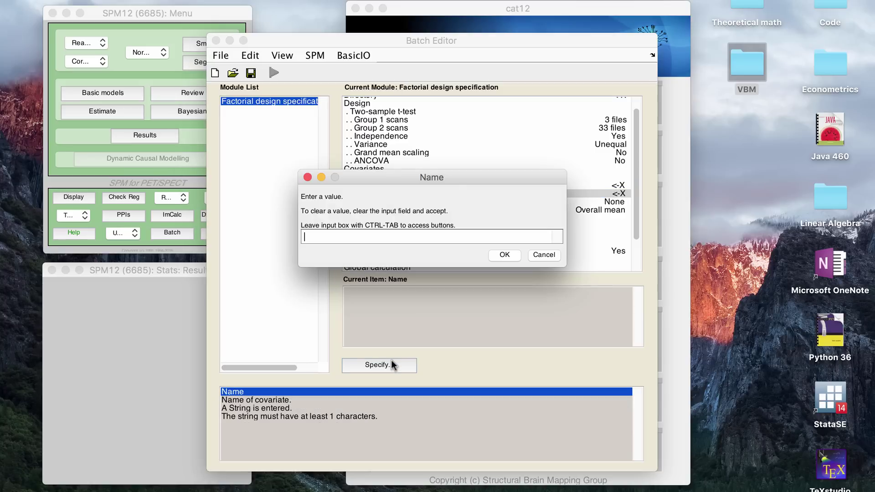
{"action": "type", "text": "TIV"}
{"action": "key", "text": "Return"}
Leave the TIV covariate uncentered, then open the VBM folder in Finder
{"action": "key", "text": "Down"}
{"action": "key", "text": "Down"}
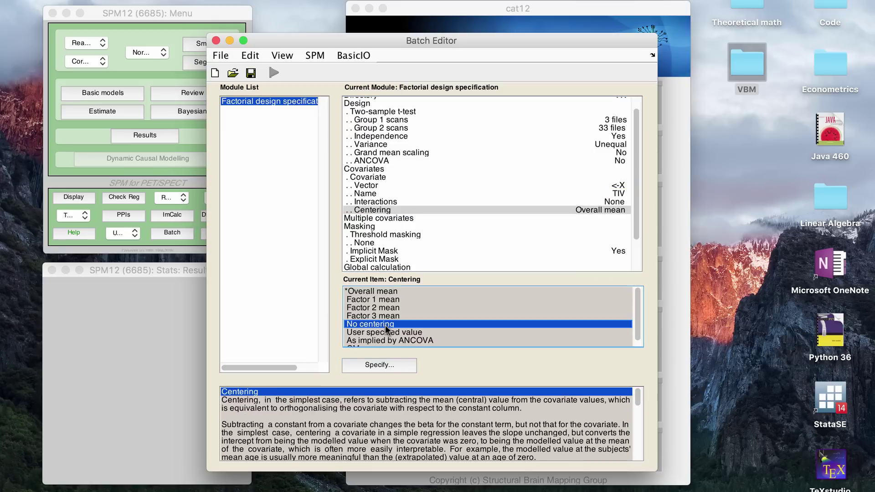
{"action": "key", "text": "Up"}
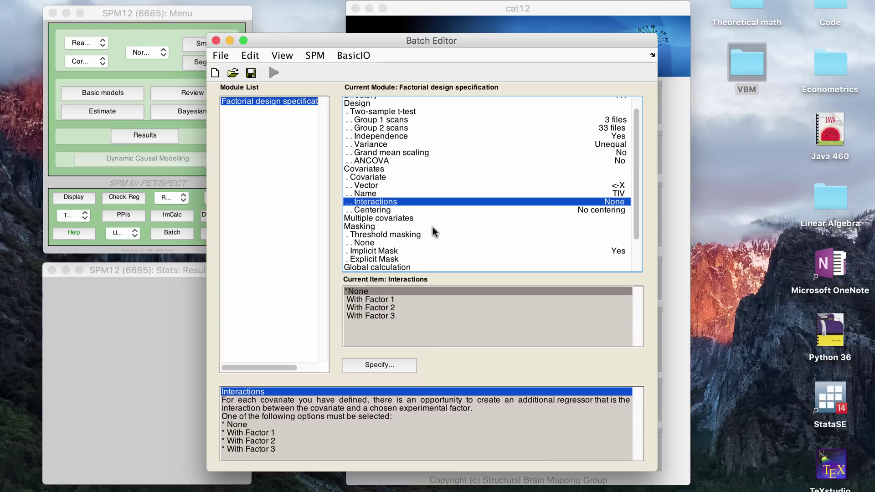
{"action": "key", "text": "Up"}
{"action": "key", "text": "Up"}
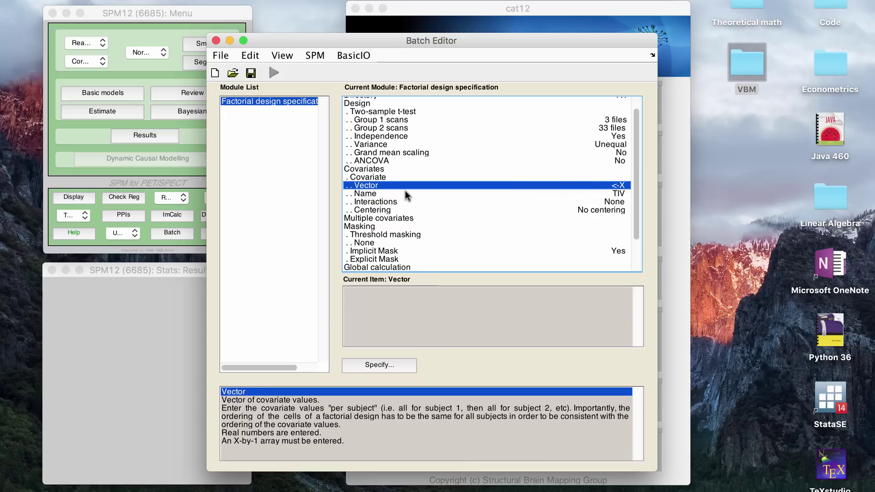
{"action": "scroll", "coordinate": [405, 190], "scroll_direction": "up", "scroll_amount": 2}
{"action": "left_click", "coordinate": [751, 111]}
{"action": "double_click", "coordinate": [749, 68]}
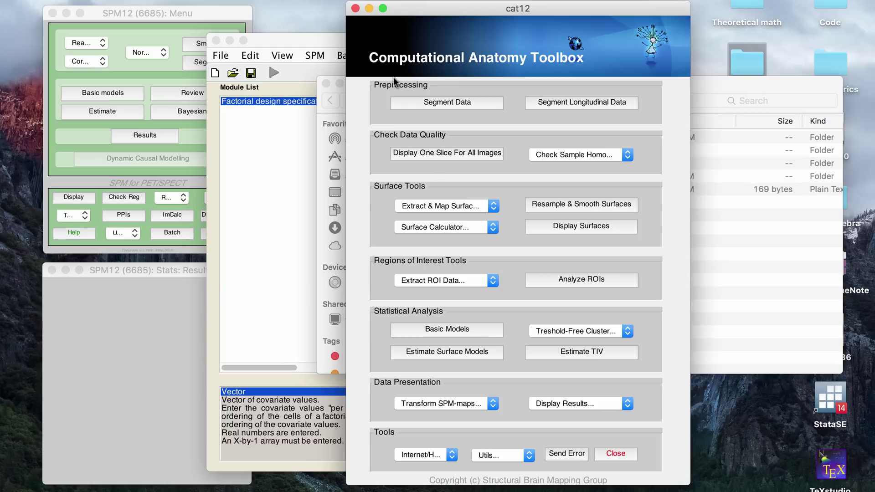
Open TIV_SRC.txt and review its TIV values, such as 1412 and 1323
{"action": "left_click", "coordinate": [369, 8]}
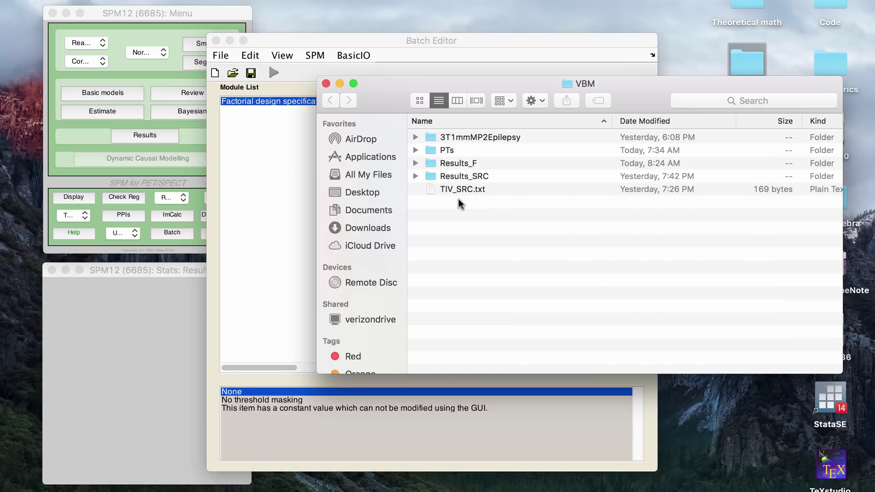
{"action": "double_click", "coordinate": [455, 189]}
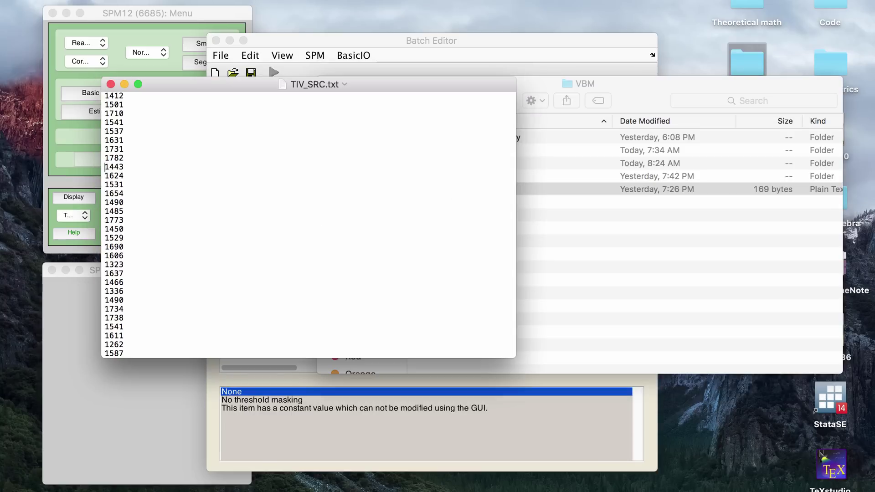
{"action": "scroll", "coordinate": [213, 164], "scroll_direction": "down", "scroll_amount": 2}
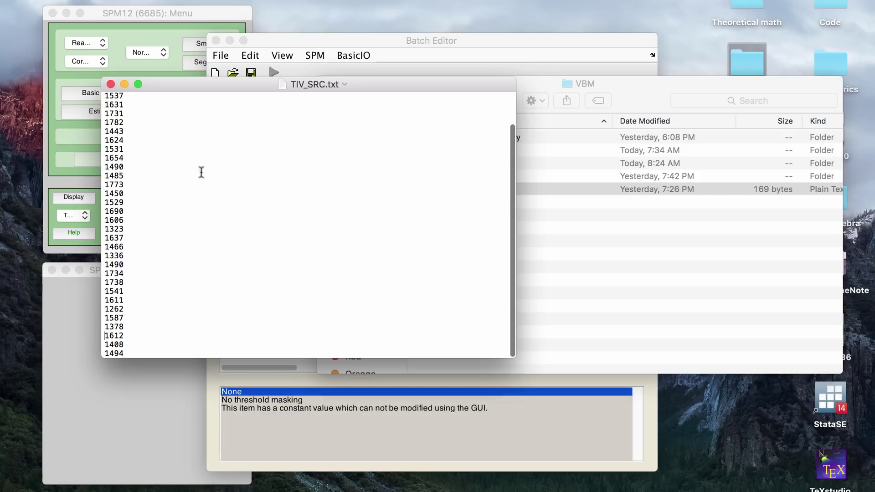
{"action": "scroll", "coordinate": [230, 167], "scroll_direction": "up", "scroll_amount": 2}
{"action": "double_click", "coordinate": [118, 95]}
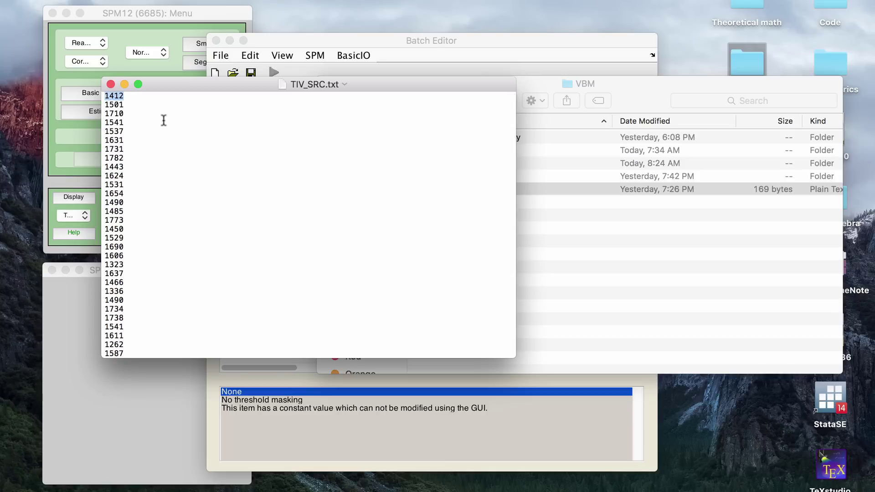
{"action": "key", "text": "Down"}
{"action": "left_click", "coordinate": [124, 264]}
{"action": "scroll", "coordinate": [216, 147], "scroll_direction": "down", "scroll_amount": 2}
{"action": "scroll", "coordinate": [215, 147], "scroll_direction": "up", "scroll_amount": 3}
Open the PTs folder in the VBM Finder window
{"action": "left_click", "coordinate": [522, 139]}
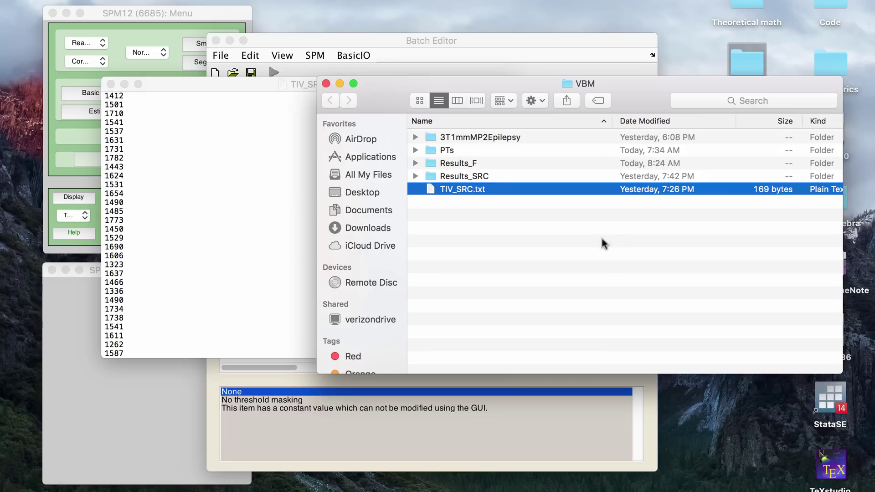
{"action": "left_click", "coordinate": [580, 247]}
{"action": "double_click", "coordinate": [466, 152]}
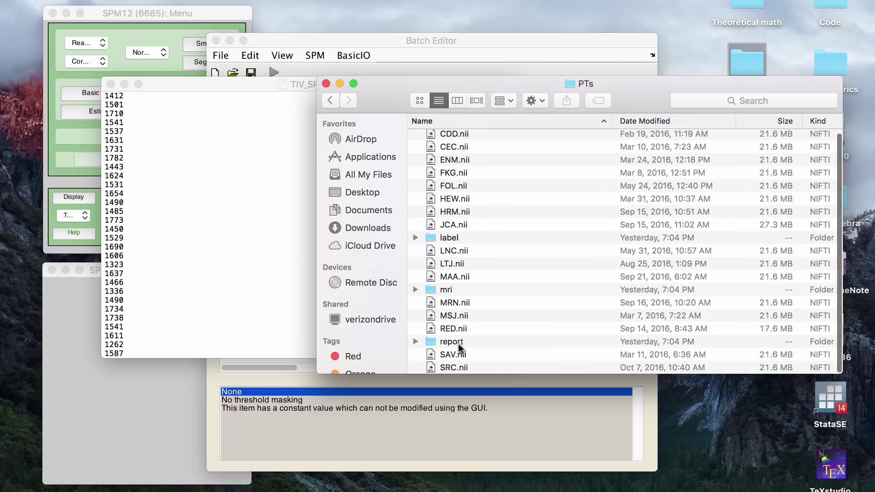
Open the report folder and view catreport_KRJ.pdf, which reports a TIV of 1569 cm³
{"action": "double_click", "coordinate": [458, 344]}
{"action": "scroll", "coordinate": [483, 297], "scroll_direction": "down", "scroll_amount": 5}
{"action": "scroll", "coordinate": [504, 250], "scroll_direction": "up", "scroll_amount": 5}
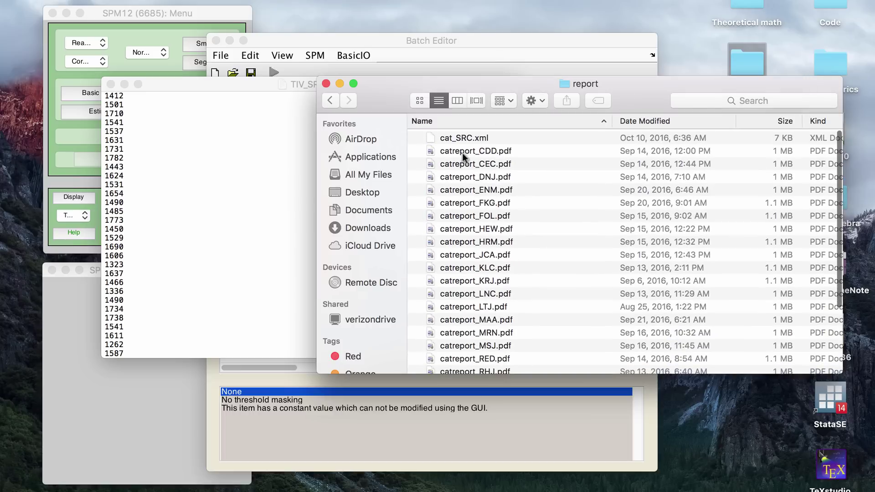
{"action": "left_click", "coordinate": [487, 139]}
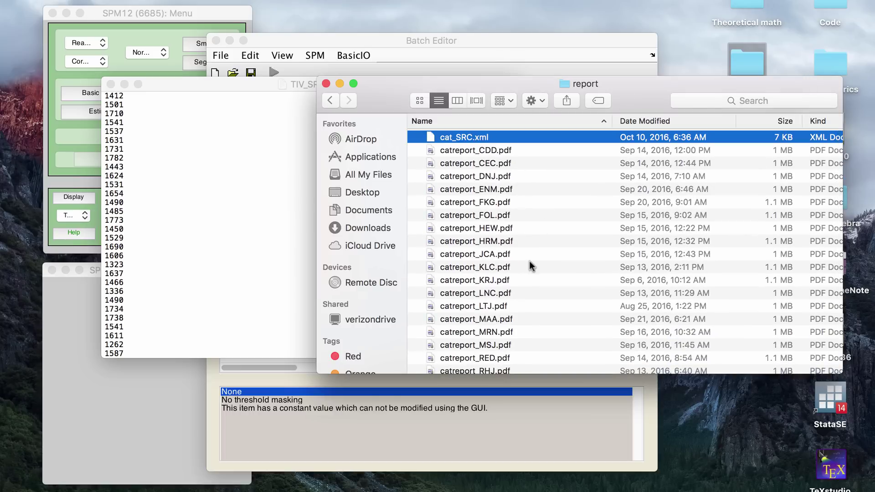
{"action": "scroll", "coordinate": [531, 266], "scroll_direction": "down", "scroll_amount": 3}
{"action": "double_click", "coordinate": [504, 215]}
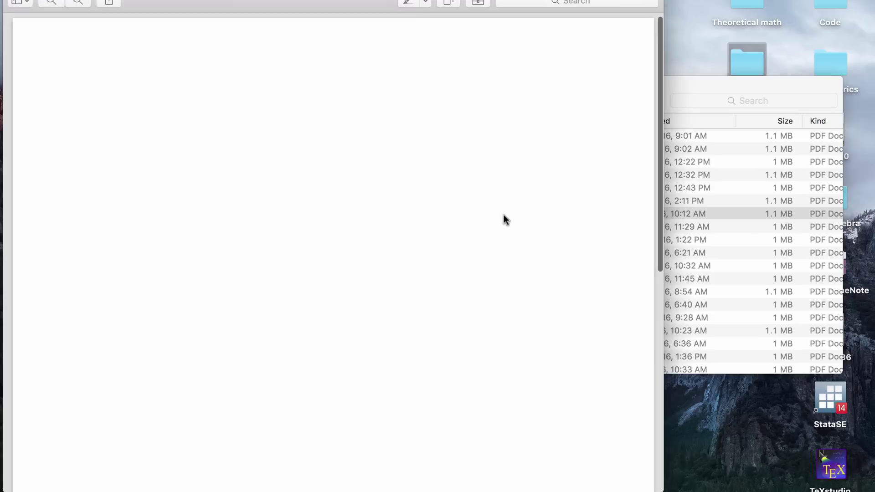
{"action": "scroll", "coordinate": [279, 238], "scroll_direction": "down", "scroll_amount": 5}
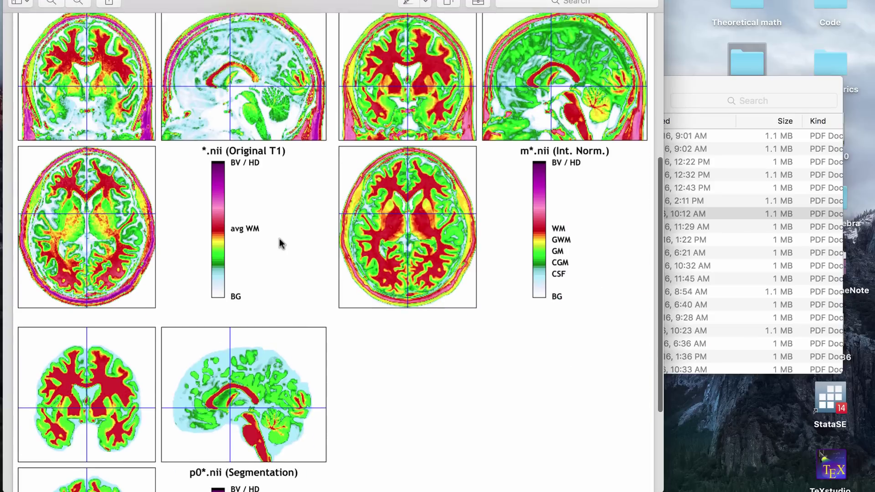
{"action": "scroll", "coordinate": [279, 238], "scroll_direction": "up", "scroll_amount": 6}
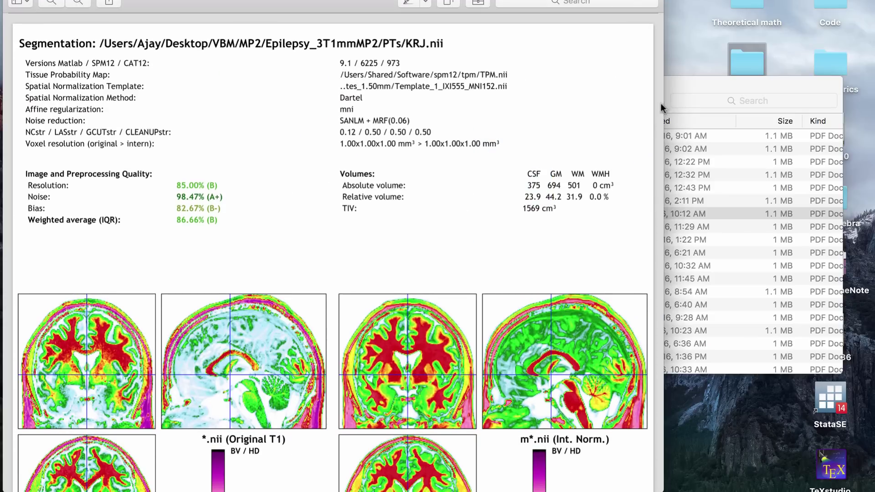
{"action": "left_click", "coordinate": [690, 85]}
{"action": "scroll", "coordinate": [493, 150], "scroll_direction": "up", "scroll_amount": 3}
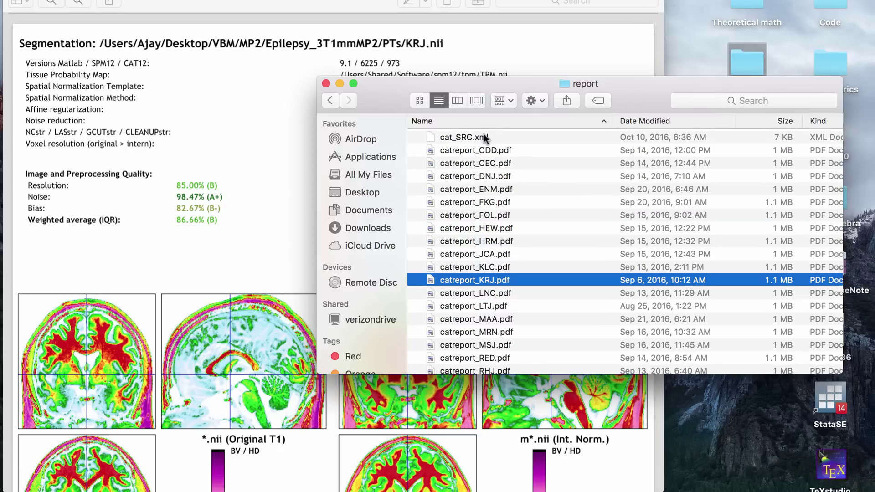
{"action": "double_click", "coordinate": [484, 136]}
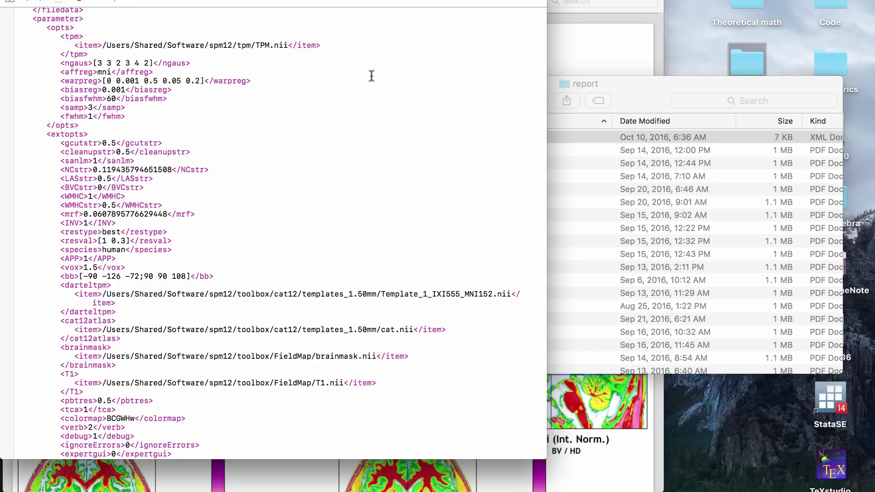
{"action": "left_click_drag", "start_coordinate": [397, 0], "coordinate": [419, 28]}
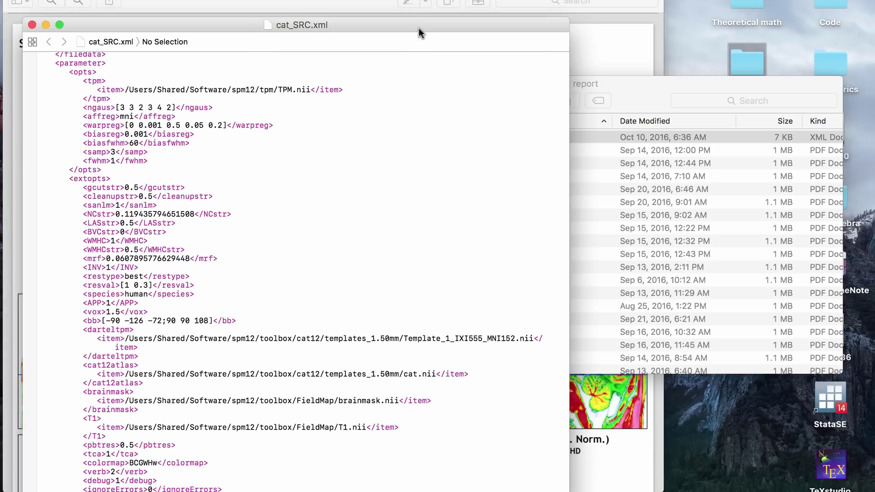
{"action": "scroll", "coordinate": [272, 180], "scroll_direction": "down", "scroll_amount": 15}
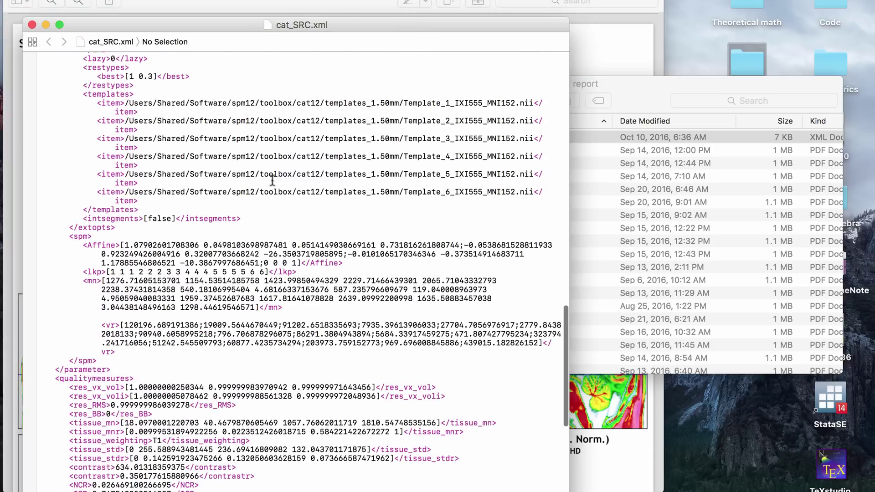
{"action": "scroll", "coordinate": [272, 180], "scroll_direction": "down", "scroll_amount": 5}
{"action": "scroll", "coordinate": [272, 180], "scroll_direction": "up", "scroll_amount": 20}
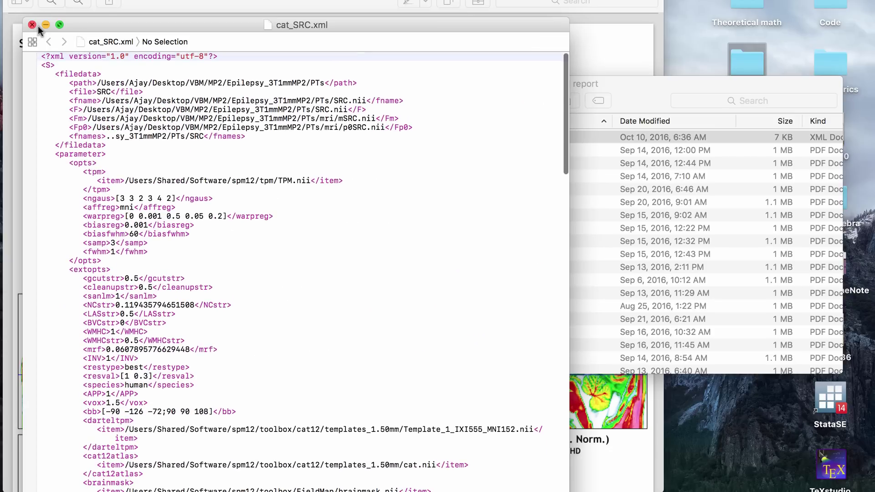
{"action": "left_click", "coordinate": [32, 24]}
Move the KRJ report aside and check TIV_SRC.txt values like 1412 and 1541
{"action": "left_click", "coordinate": [668, 86]}
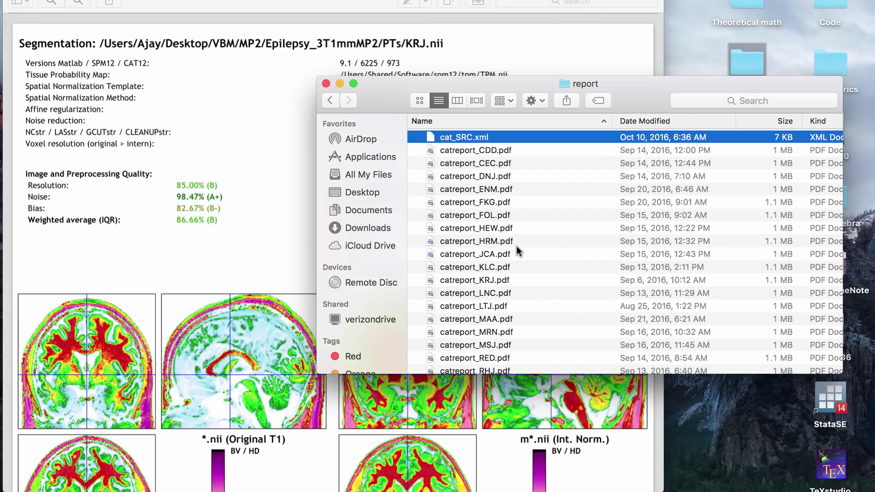
{"action": "scroll", "coordinate": [517, 250], "scroll_direction": "down", "scroll_amount": 5}
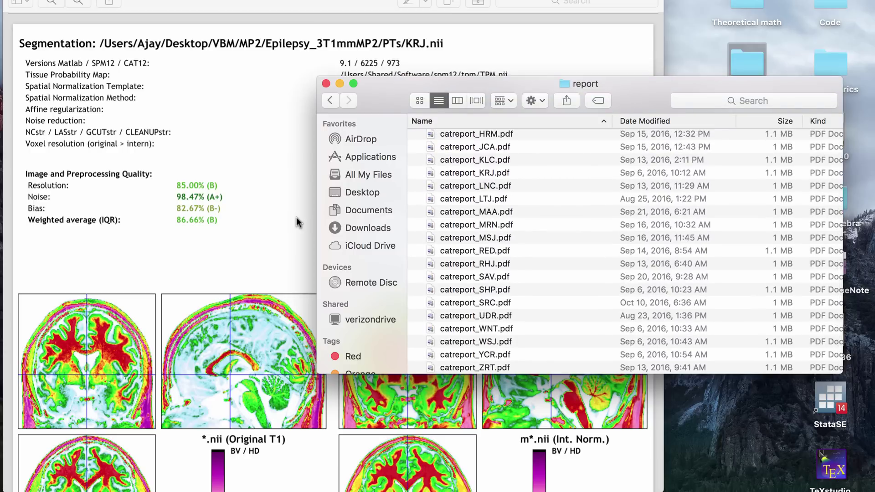
{"action": "left_click", "coordinate": [151, 108]}
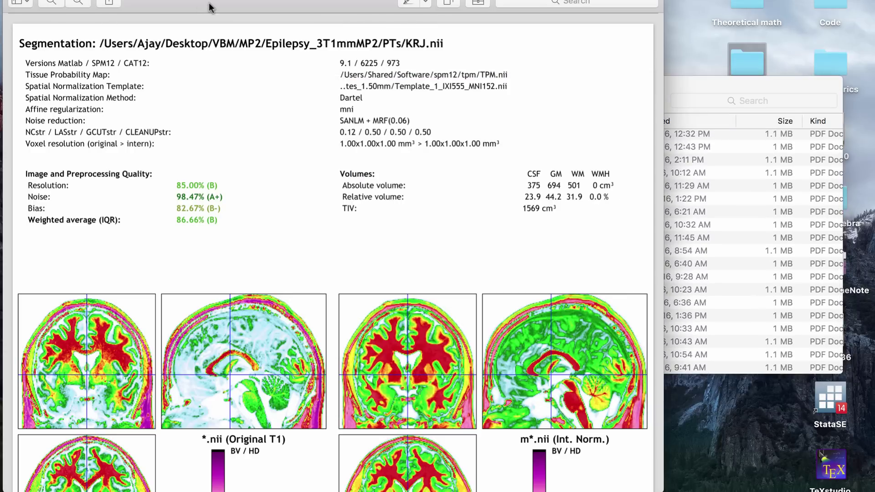
{"action": "left_click_drag", "start_coordinate": [210, 3], "coordinate": [339, 40]}
{"action": "left_click", "coordinate": [123, 111]}
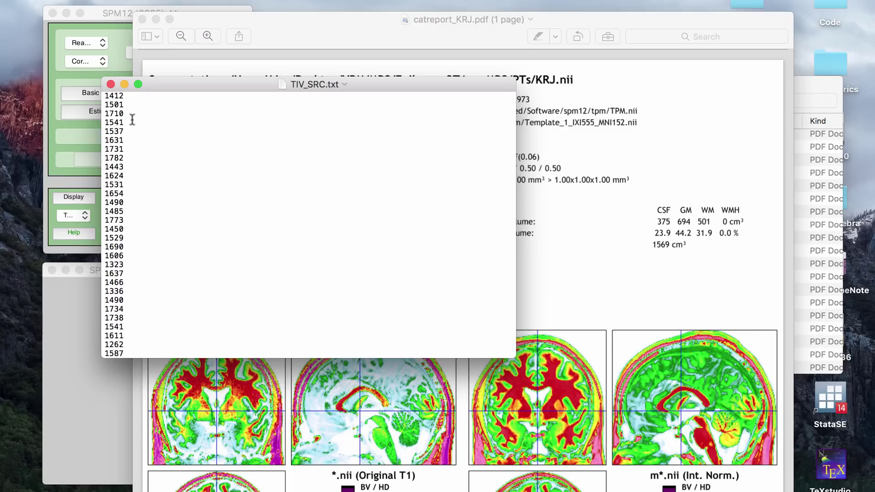
{"action": "double_click", "coordinate": [117, 96]}
{"action": "left_click", "coordinate": [182, 122]}
{"action": "scroll", "coordinate": [174, 158], "scroll_direction": "down", "scroll_amount": 5}
{"action": "scroll", "coordinate": [174, 157], "scroll_direction": "up", "scroll_amount": 5}
Compare the report's TIV against the TIV_SRC.txt list, then close the KRJ report
{"action": "left_click", "coordinate": [321, 23]}
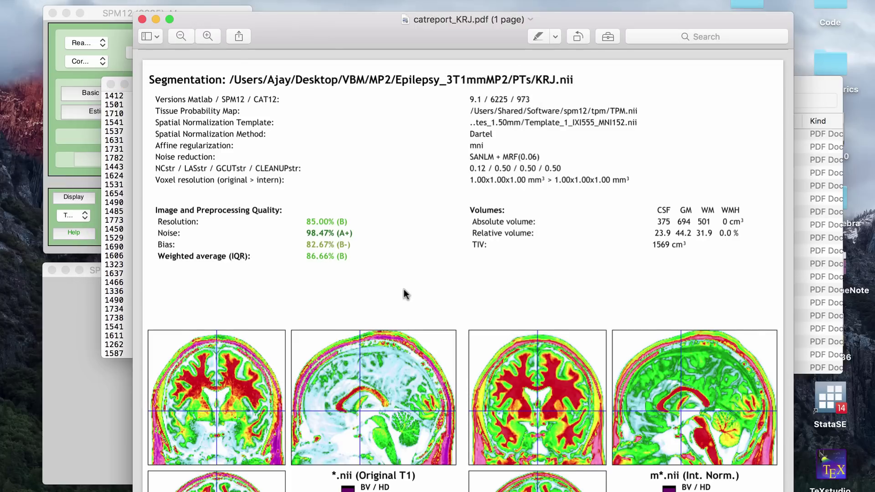
{"action": "scroll", "coordinate": [403, 289], "scroll_direction": "down", "scroll_amount": 5}
{"action": "scroll", "coordinate": [404, 289], "scroll_direction": "up", "scroll_amount": 5}
{"action": "left_click", "coordinate": [116, 176]}
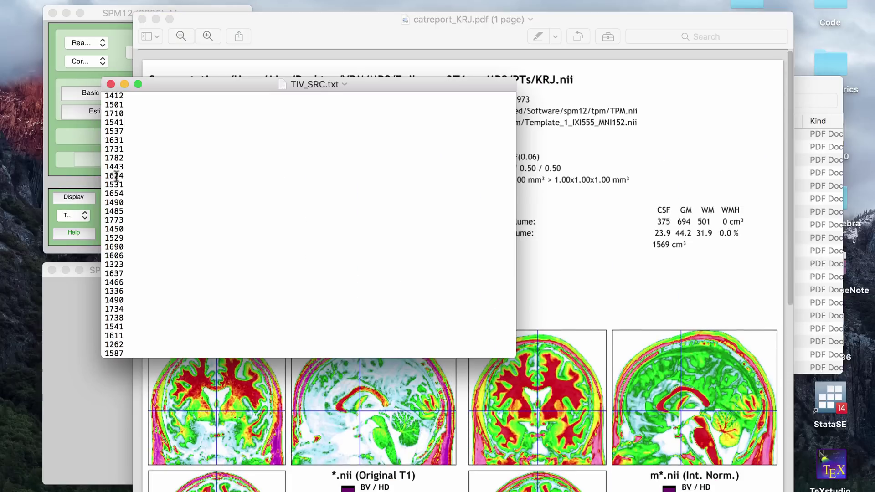
{"action": "left_click", "coordinate": [549, 156]}
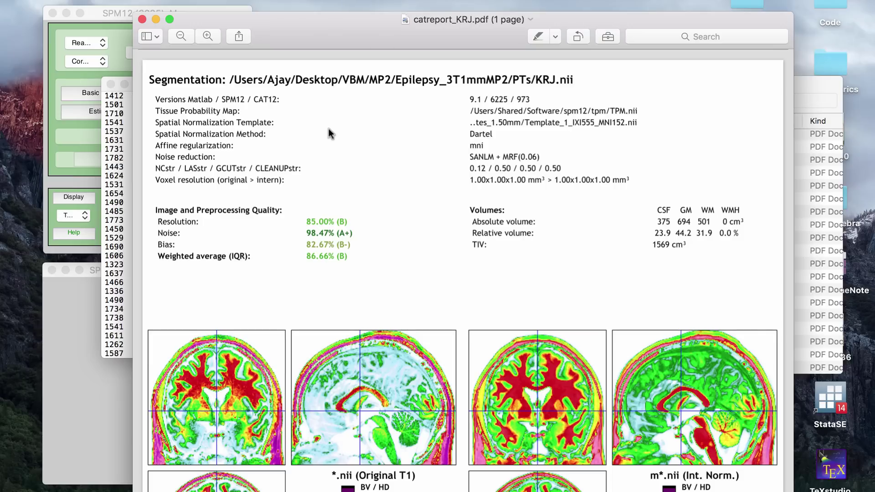
{"action": "left_click", "coordinate": [142, 19]}
Compare TIV_SRC.txt values such as 1501 with the factorial design specification
{"action": "left_click", "coordinate": [185, 111]}
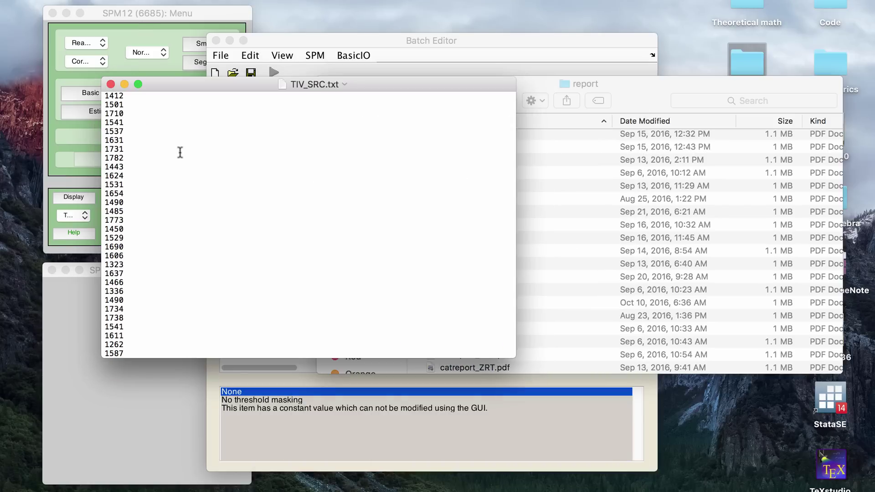
{"action": "scroll", "coordinate": [180, 152], "scroll_direction": "down", "scroll_amount": 5}
{"action": "scroll", "coordinate": [180, 152], "scroll_direction": "up", "scroll_amount": 5}
{"action": "left_click", "coordinate": [134, 101]}
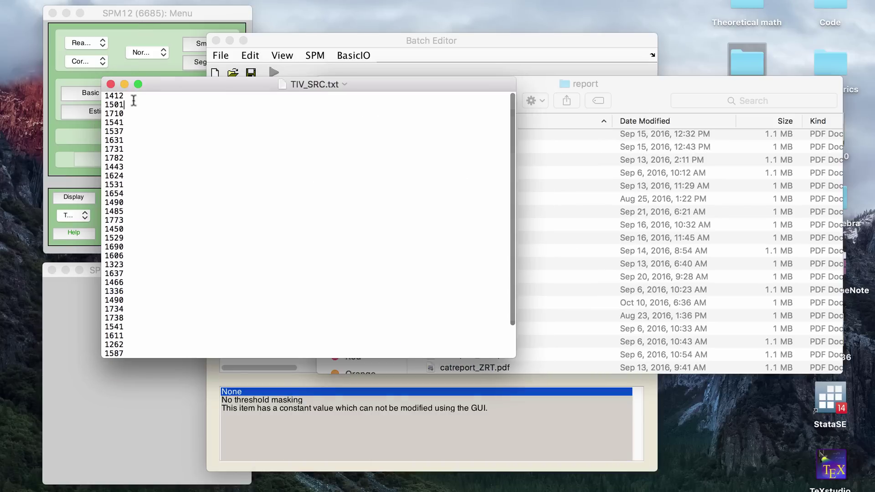
{"action": "left_click", "coordinate": [444, 41]}
{"action": "left_click", "coordinate": [177, 135]}
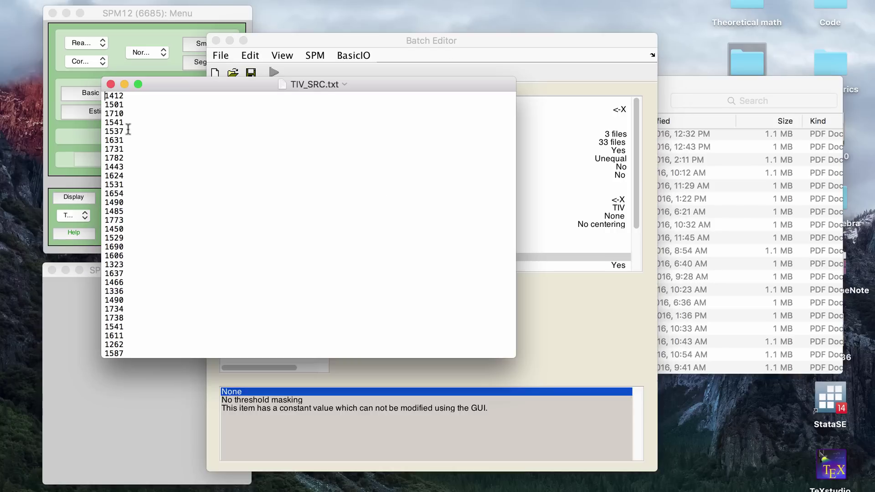
{"action": "scroll", "coordinate": [156, 181], "scroll_direction": "down", "scroll_amount": 2}
{"action": "scroll", "coordinate": [156, 182], "scroll_direction": "up", "scroll_amount": 1}
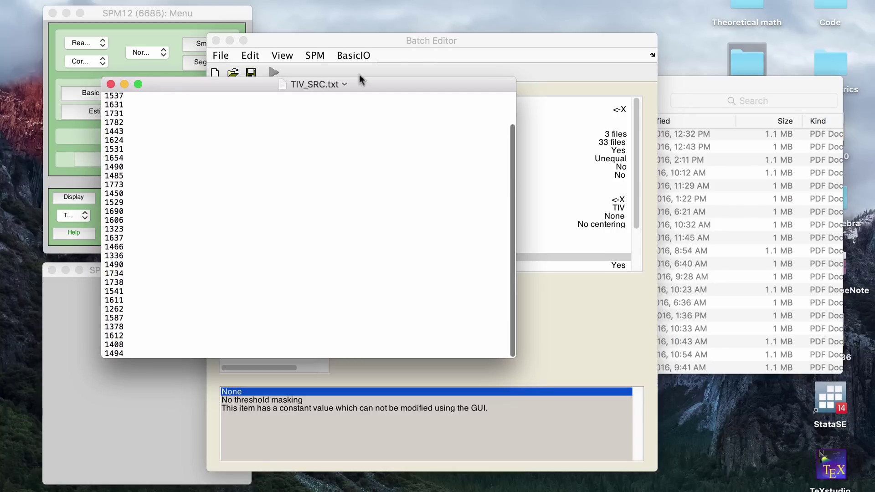
{"action": "left_click", "coordinate": [422, 47]}
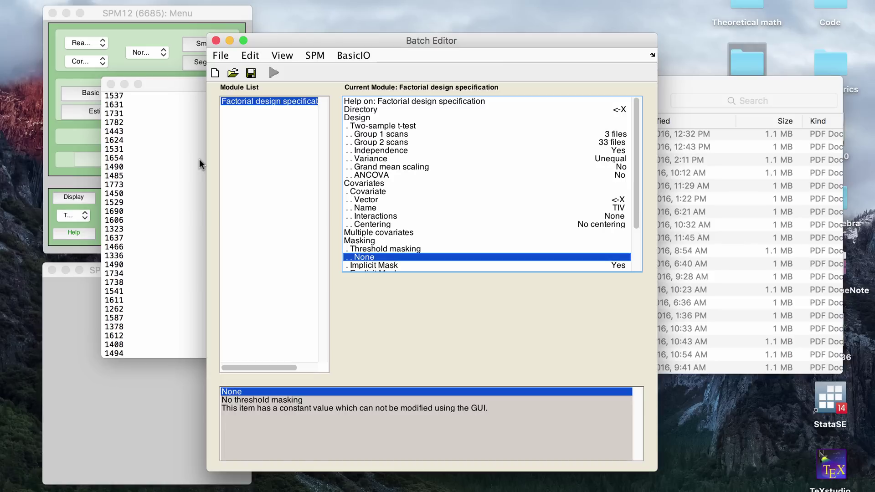
Close TIV_SRC.txt, leaving the report folder listing in front
{"action": "left_click", "coordinate": [165, 155]}
{"action": "scroll", "coordinate": [158, 147], "scroll_direction": "down", "scroll_amount": 1}
{"action": "scroll", "coordinate": [159, 146], "scroll_direction": "up", "scroll_amount": 2}
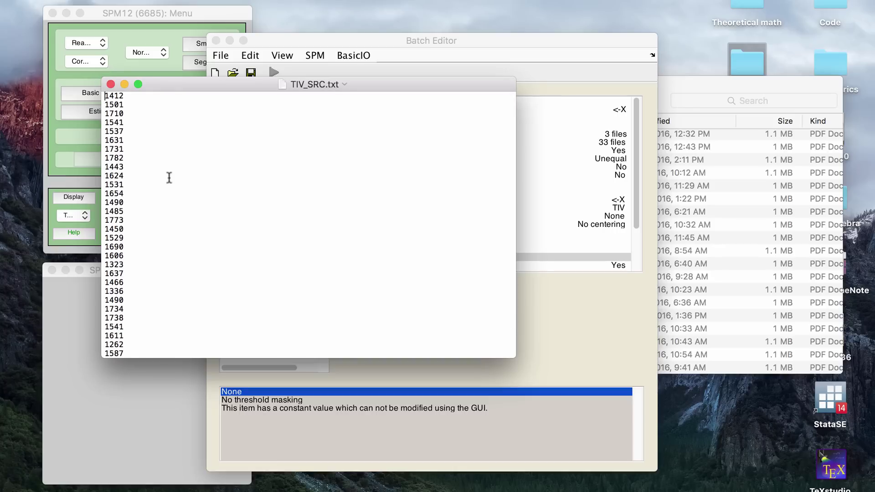
{"action": "left_click", "coordinate": [110, 84]}
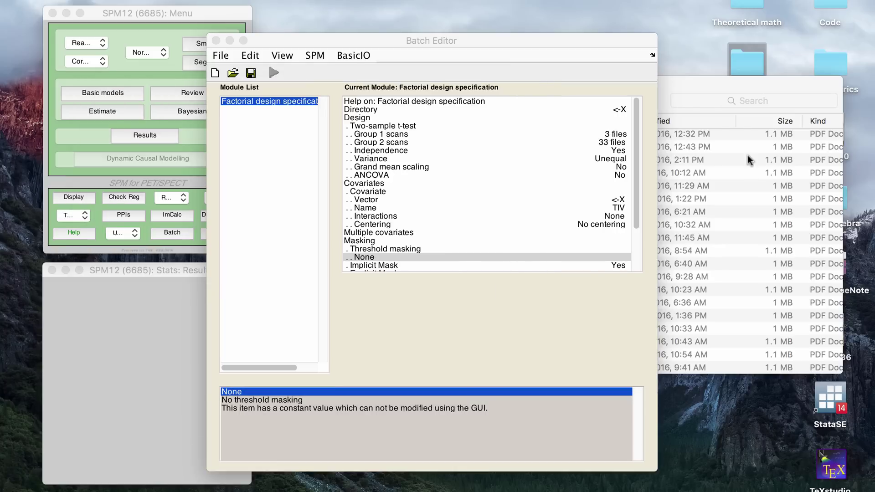
{"action": "left_click", "coordinate": [724, 88]}
{"action": "scroll", "coordinate": [562, 245], "scroll_direction": "down", "scroll_amount": 1}
{"action": "scroll", "coordinate": [562, 246], "scroll_direction": "up", "scroll_amount": 1}
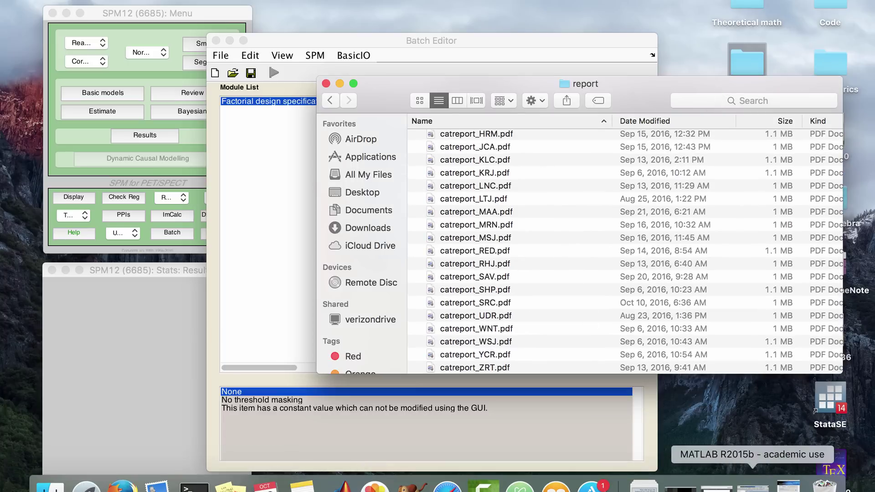
In MATLAB, change the current folder to VBM and run load TIV_SRC.txt
{"action": "left_click", "coordinate": [802, 478]}
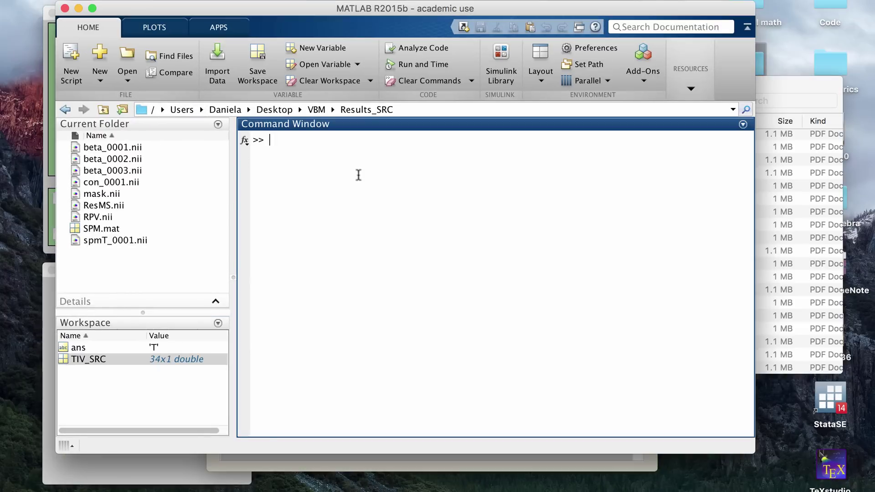
{"action": "left_click", "coordinate": [320, 135]}
{"action": "left_click", "coordinate": [315, 109]}
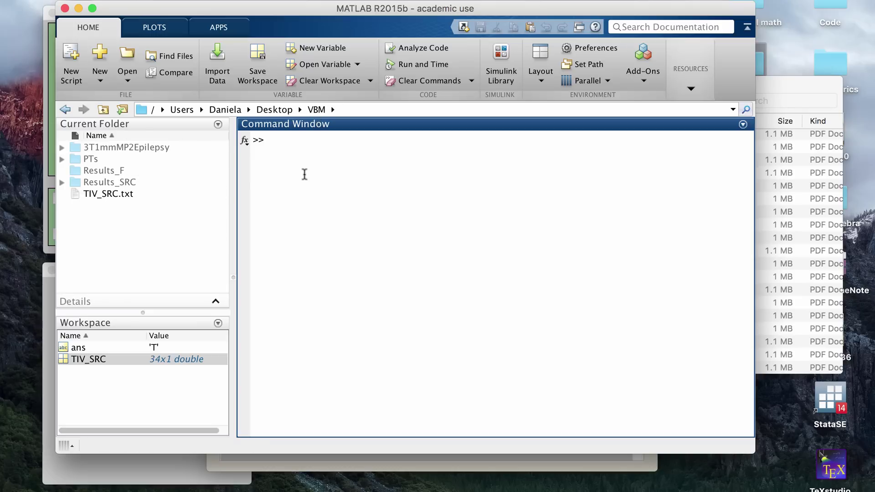
{"action": "type", "text": "load TIV_SRC.txt"}
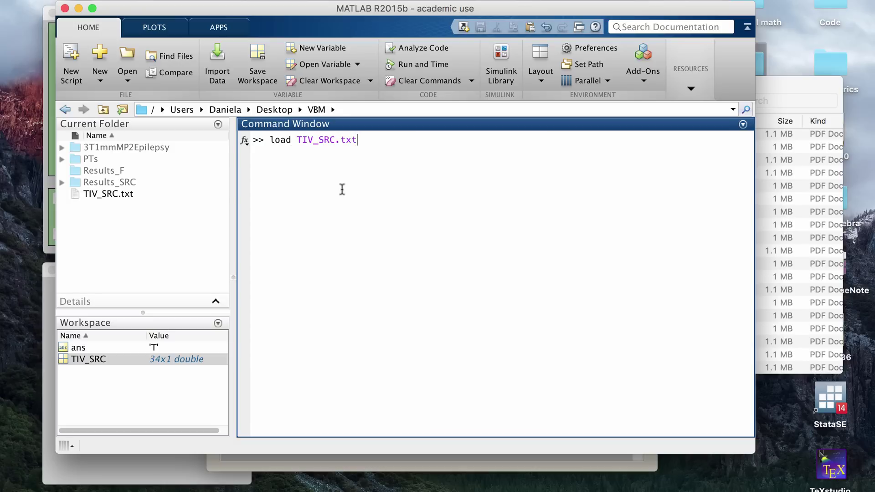
{"action": "key", "text": "Return"}
{"action": "left_click_drag", "start_coordinate": [299, 18], "coordinate": [310, 73]}
{"action": "left_click", "coordinate": [422, 40]}
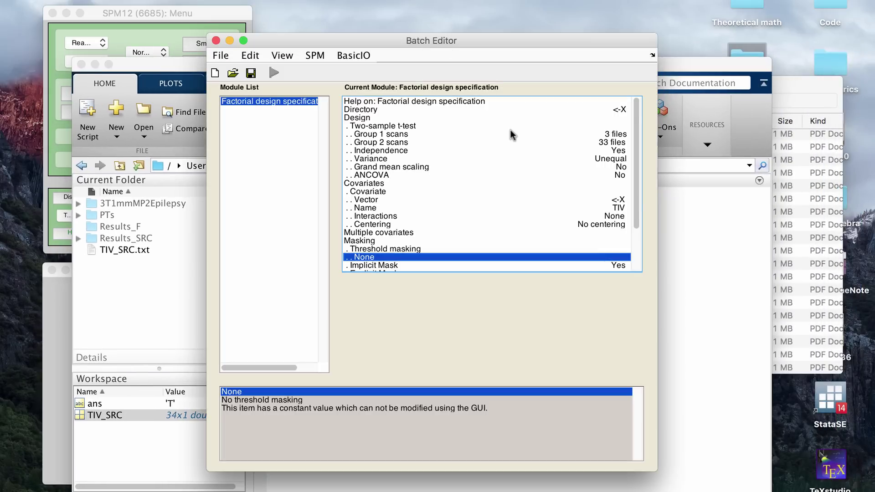
{"action": "left_click", "coordinate": [389, 135]}
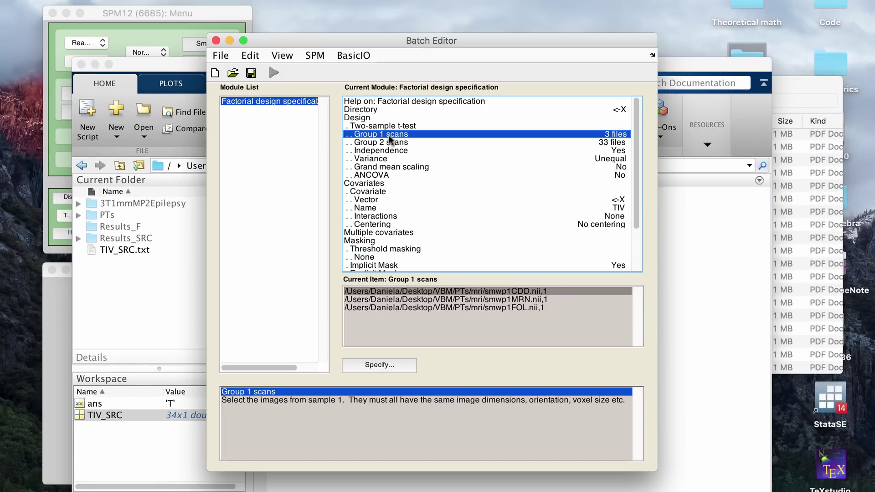
{"action": "left_click", "coordinate": [389, 142]}
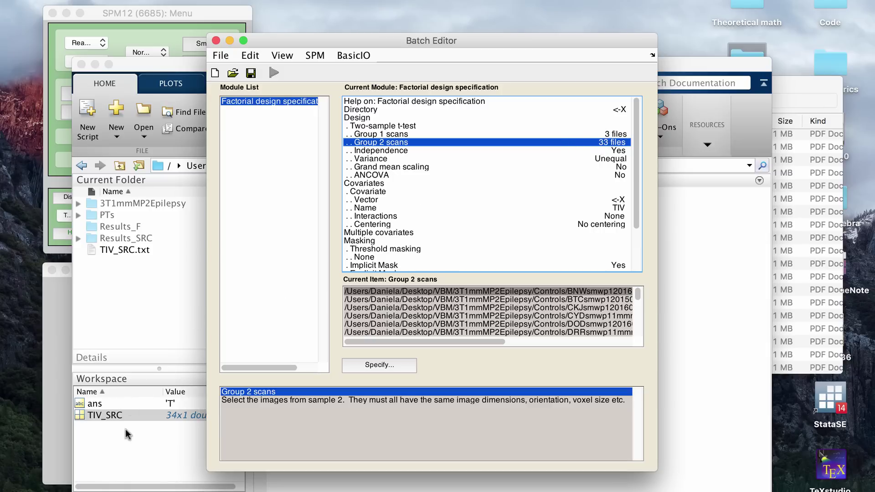
{"action": "left_click", "coordinate": [173, 414]}
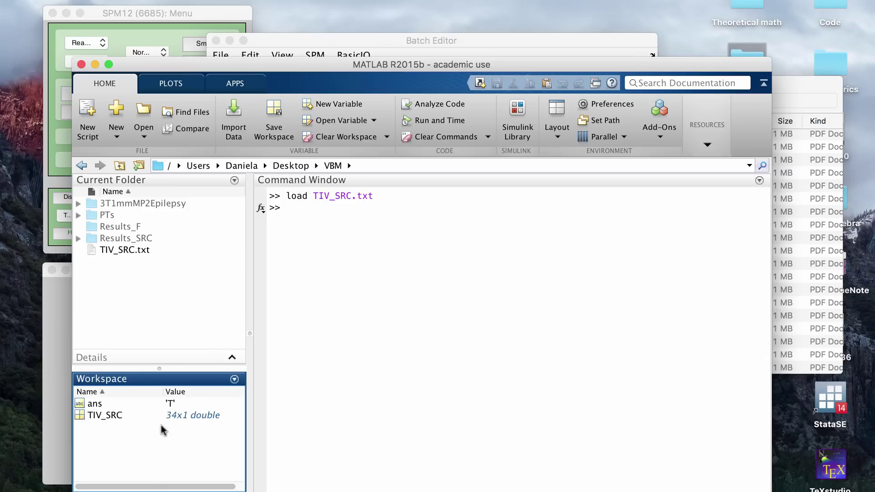
{"action": "left_click", "coordinate": [542, 41]}
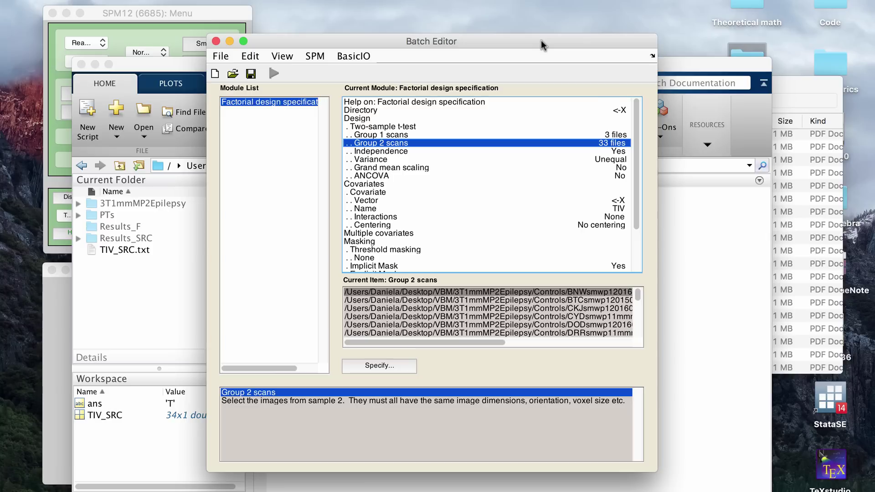
Enter TIV_SRC(:,1) as the TIV covariate's vector
{"action": "scroll", "coordinate": [456, 137], "scroll_direction": "down", "scroll_amount": 3}
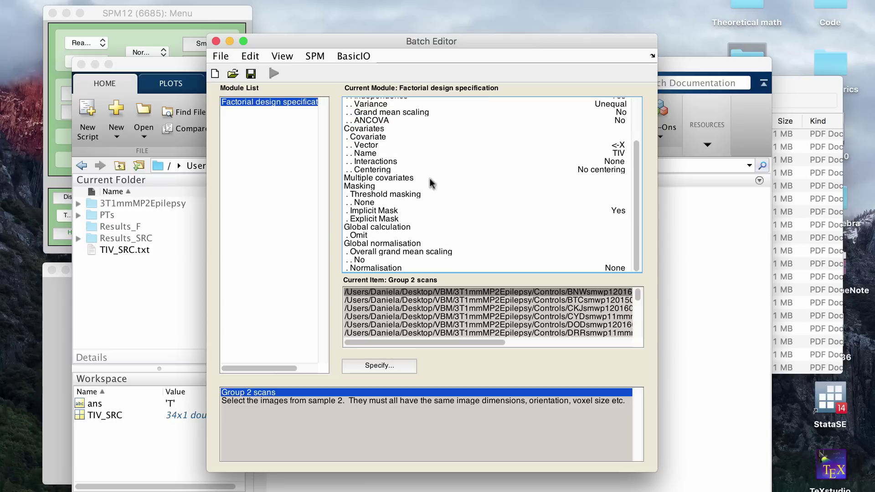
{"action": "left_click", "coordinate": [596, 146]}
{"action": "left_click", "coordinate": [381, 369]}
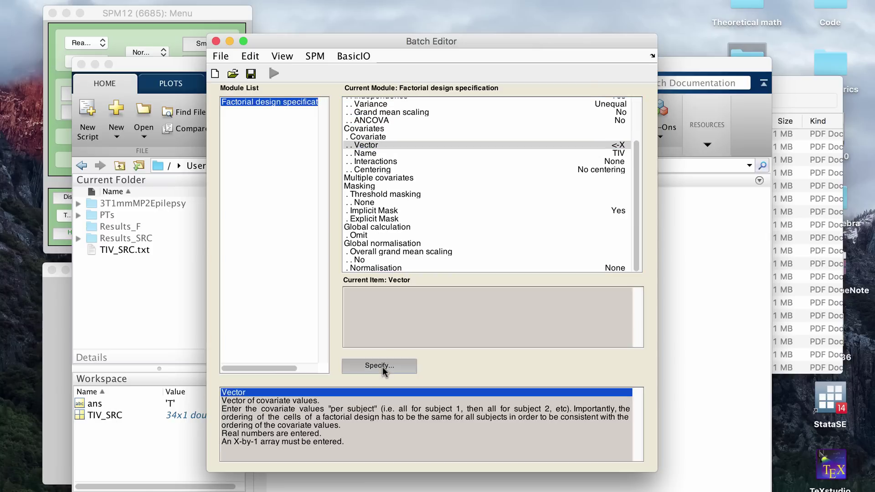
{"action": "type", "text": "TIV_SRC("}
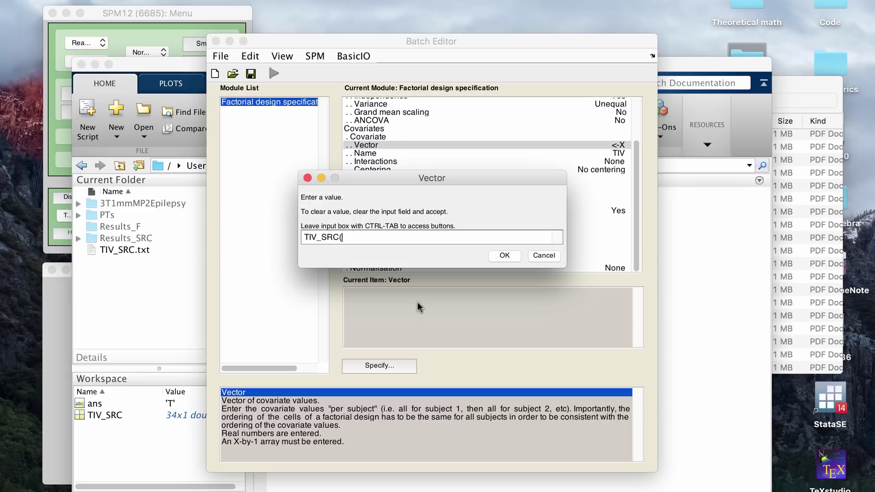
{"action": "type", "text": ":,1)"}
{"action": "key", "text": "Return"}
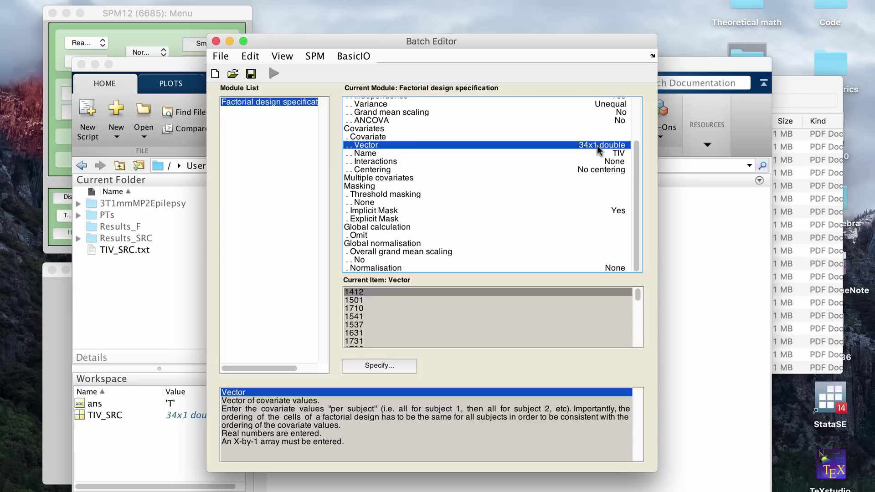
{"action": "scroll", "coordinate": [427, 308], "scroll_direction": "down", "scroll_amount": 8}
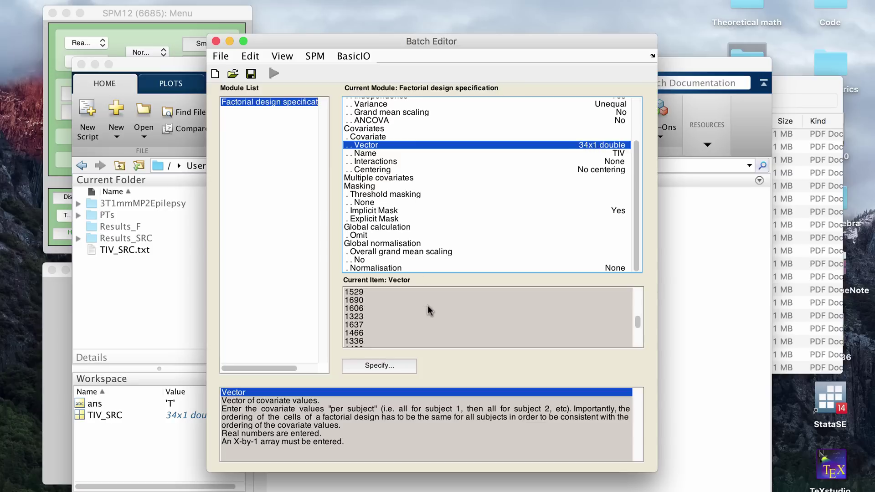
{"action": "scroll", "coordinate": [427, 305], "scroll_direction": "up", "scroll_amount": 8}
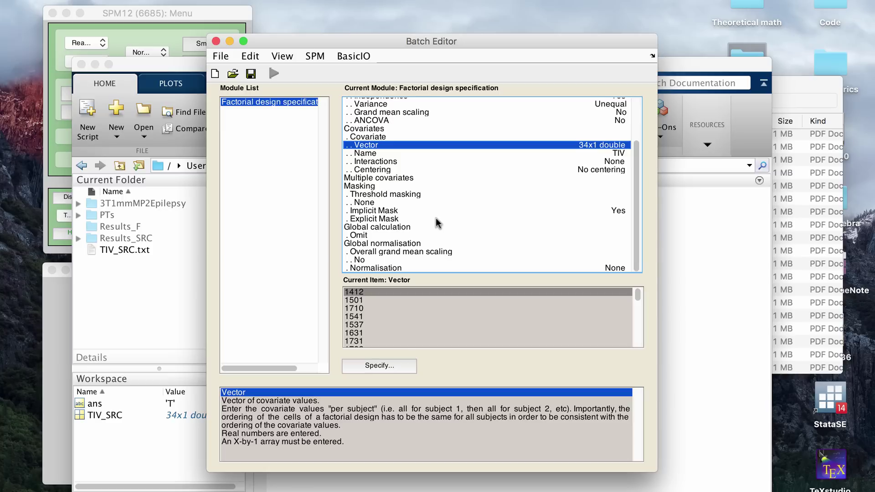
{"action": "key", "text": "Down"}
{"action": "key", "text": "Down"}
{"action": "key", "text": "Down"}
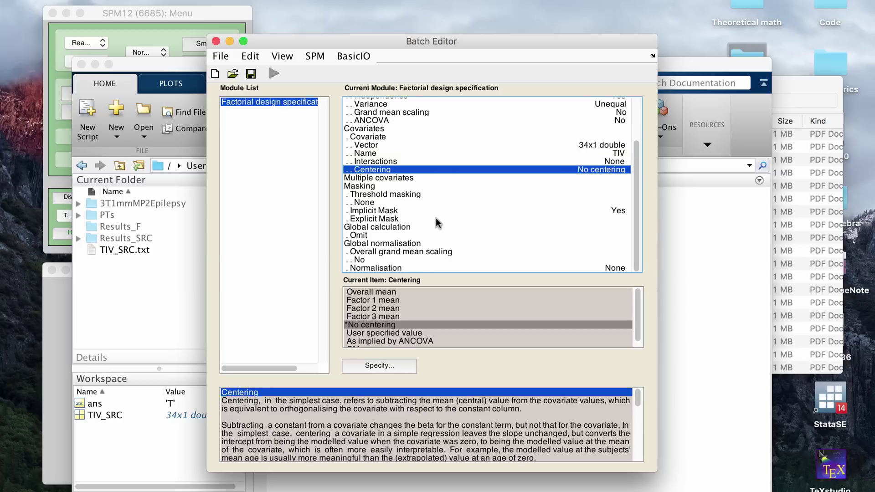
Switch threshold masking to Absolute and change its threshold from 100 to .01
{"action": "key", "text": "Down"}
{"action": "key", "text": "Down"}
{"action": "key", "text": "Down"}
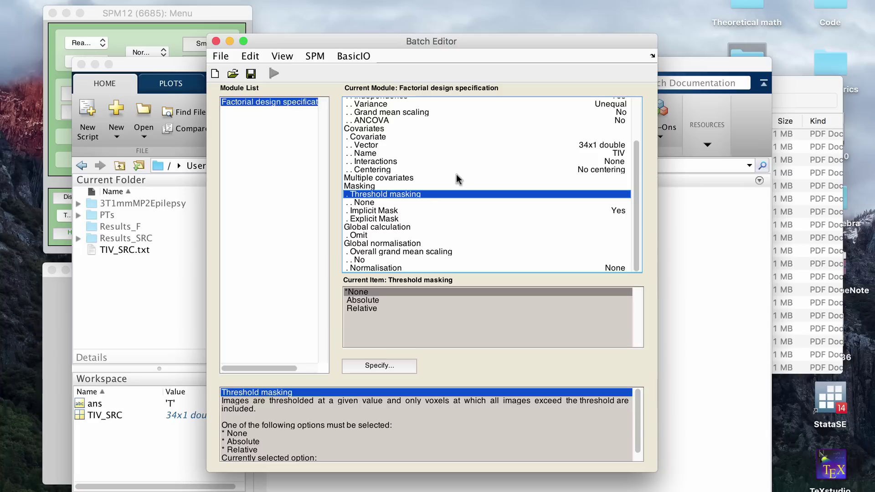
{"action": "double_click", "coordinate": [378, 299]}
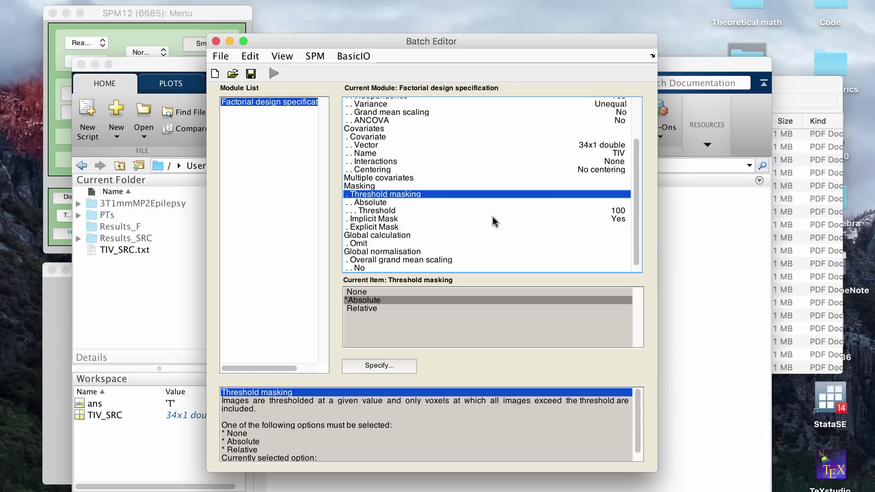
{"action": "key", "text": "Down"}
{"action": "key", "text": "Down"}
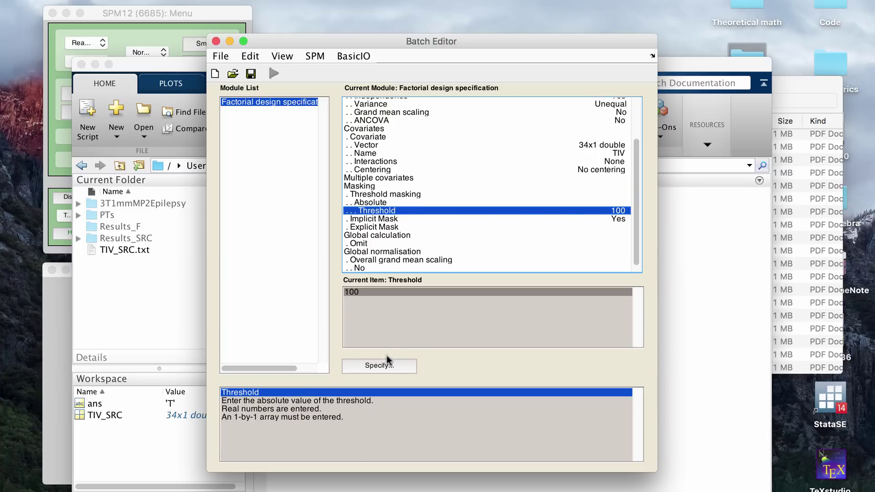
{"action": "left_click", "coordinate": [381, 366]}
{"action": "double_click", "coordinate": [331, 246]}
{"action": "type", "text": ".01"}
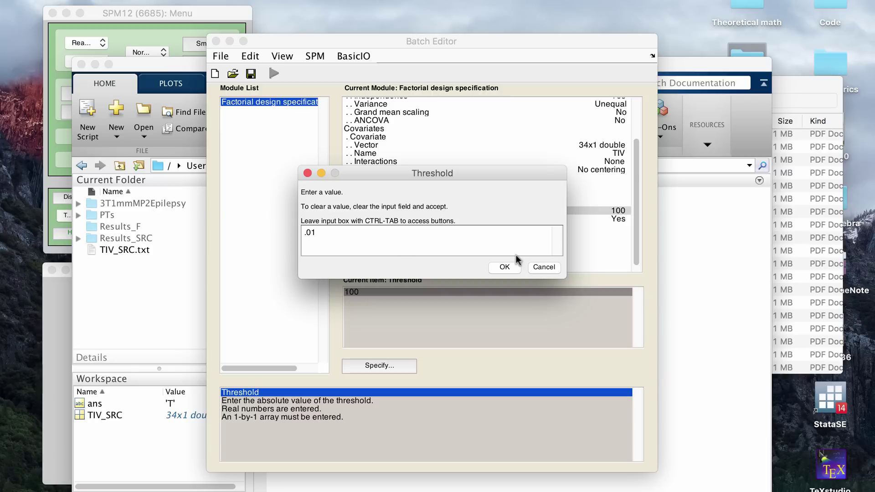
{"action": "left_click", "coordinate": [506, 267]}
{"action": "scroll", "coordinate": [531, 233], "scroll_direction": "down", "scroll_amount": 1}
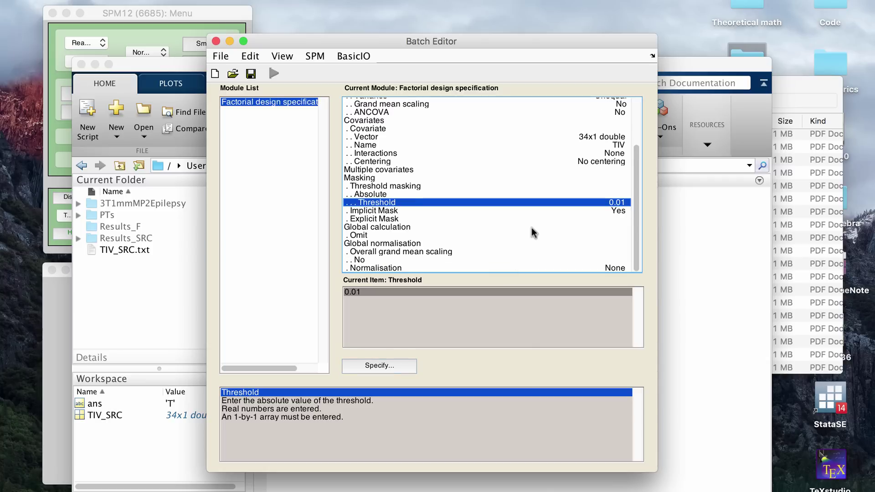
{"action": "key", "text": "Down"}
{"action": "key", "text": "Down"}
{"action": "key", "text": "Down"}
{"action": "key", "text": "Down"}
{"action": "key", "text": "Down"}
{"action": "key", "text": "Down"}
{"action": "key", "text": "Down"}
{"action": "key", "text": "Down"}
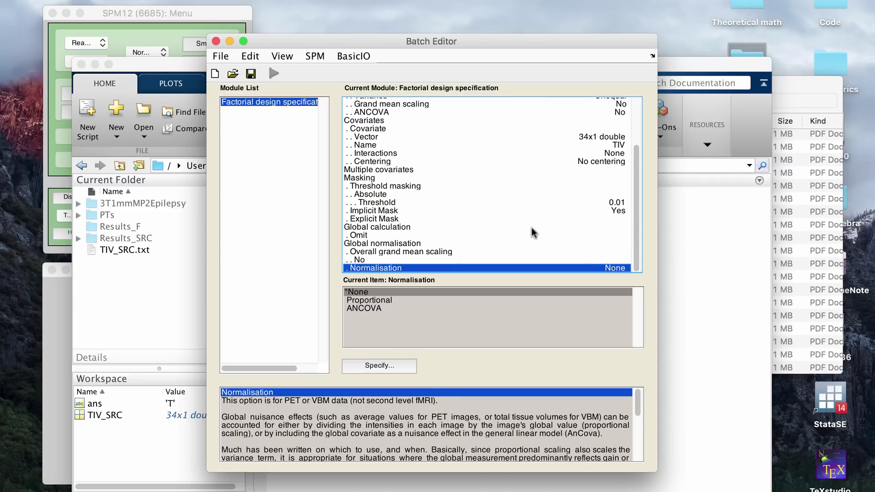
{"action": "key", "text": "Up"}
{"action": "key", "text": "Up"}
{"action": "key", "text": "Up"}
{"action": "key", "text": "Up"}
{"action": "key", "text": "Up"}
{"action": "key", "text": "Up"}
{"action": "key", "text": "Up"}
{"action": "key", "text": "Up"}
{"action": "key", "text": "Up"}
{"action": "key", "text": "Up"}
{"action": "key", "text": "Up"}
{"action": "key", "text": "Up"}
{"action": "key", "text": "Up"}
{"action": "key", "text": "Up"}
{"action": "key", "text": "Up"}
{"action": "key", "text": "Up"}
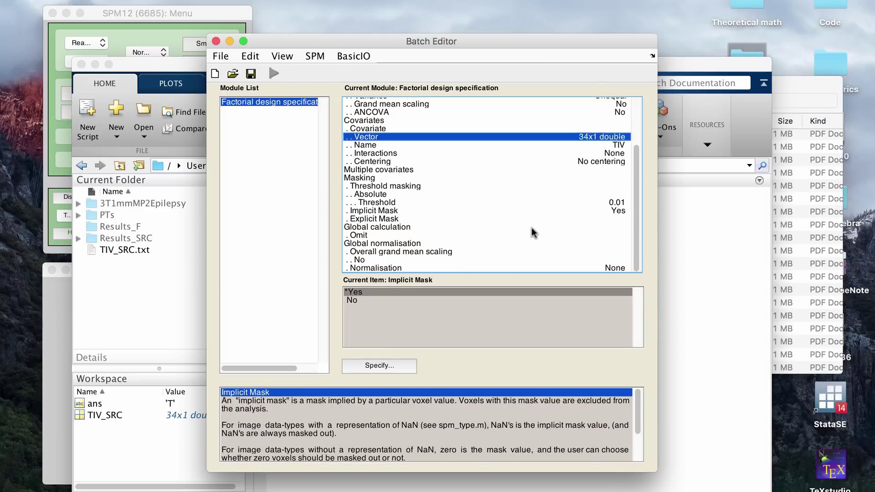
{"action": "key", "text": "Up"}
{"action": "key", "text": "Up"}
{"action": "key", "text": "Up"}
{"action": "key", "text": "Up"}
{"action": "key", "text": "Up"}
{"action": "key", "text": "Up"}
{"action": "key", "text": "Up"}
{"action": "key", "text": "Up"}
{"action": "key", "text": "Up"}
{"action": "key", "text": "Up"}
{"action": "key", "text": "Up"}
{"action": "key", "text": "Up"}
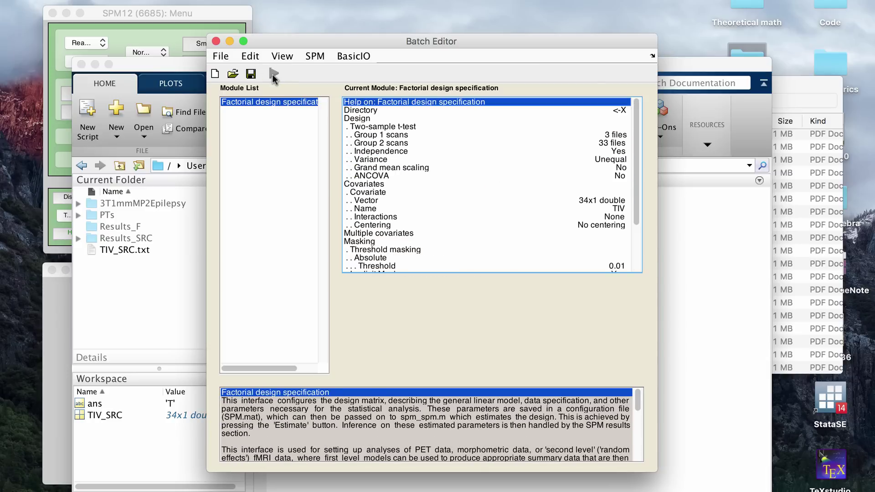
Close the design batch and locate SPM.mat in the Results_SRC folder
{"action": "left_click", "coordinate": [216, 43]}
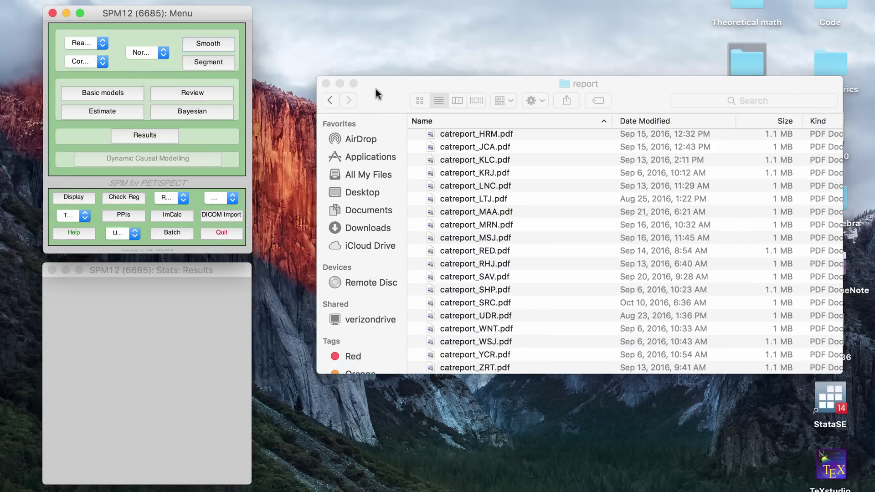
{"action": "left_click_drag", "start_coordinate": [394, 78], "coordinate": [394, 80]}
{"action": "left_click", "coordinate": [330, 101]}
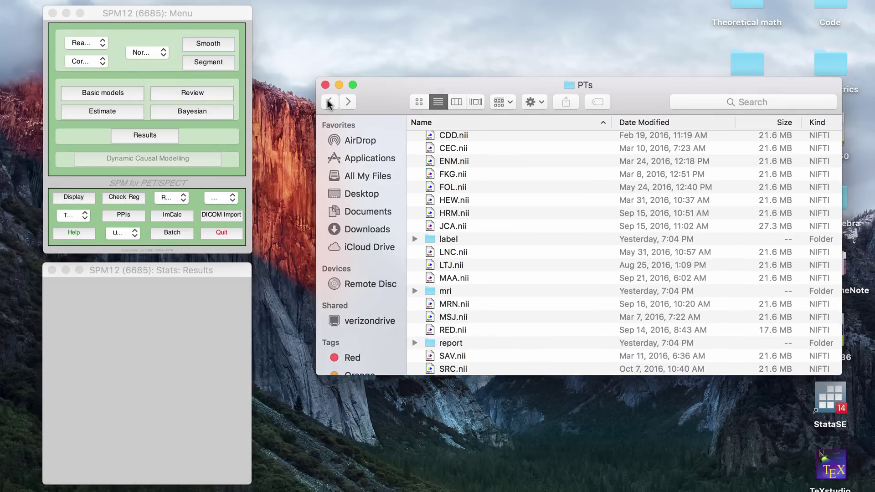
{"action": "left_click", "coordinate": [328, 101]}
{"action": "double_click", "coordinate": [468, 170]}
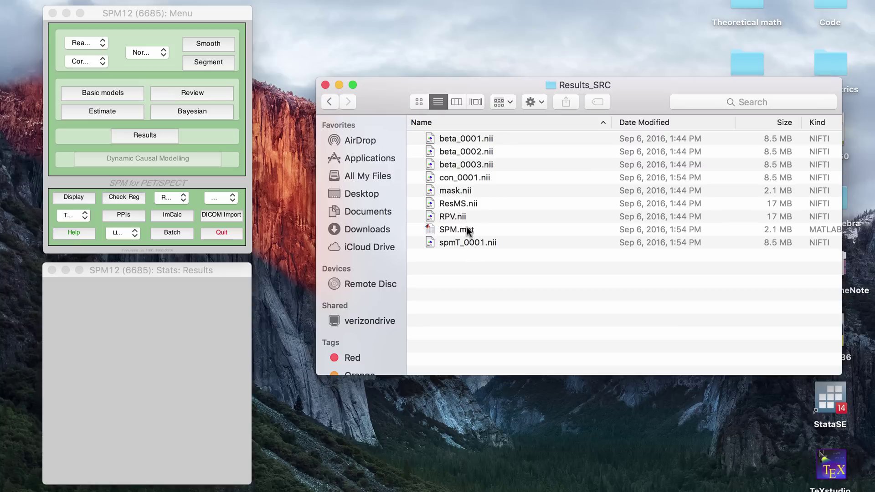
{"action": "left_click", "coordinate": [466, 229]}
Point model estimation at Results_SRC/SPM.mat, then close the batch editor without running
{"action": "left_click", "coordinate": [124, 117]}
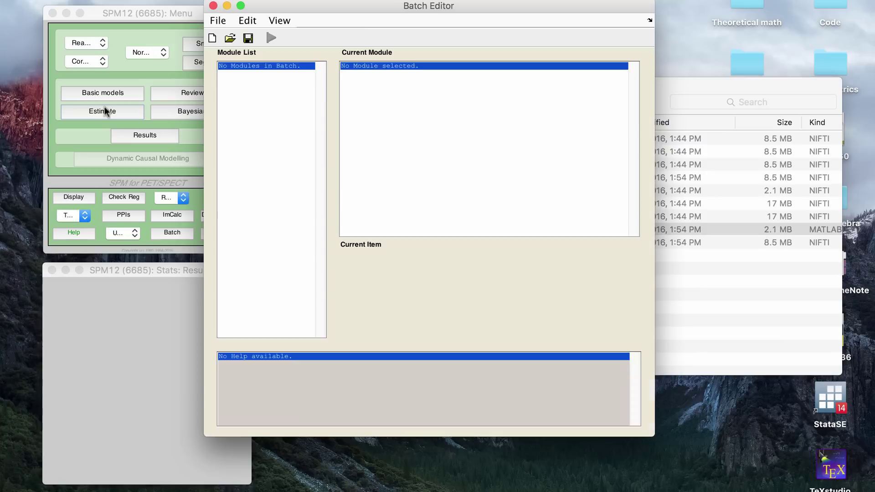
{"action": "double_click", "coordinate": [370, 72]}
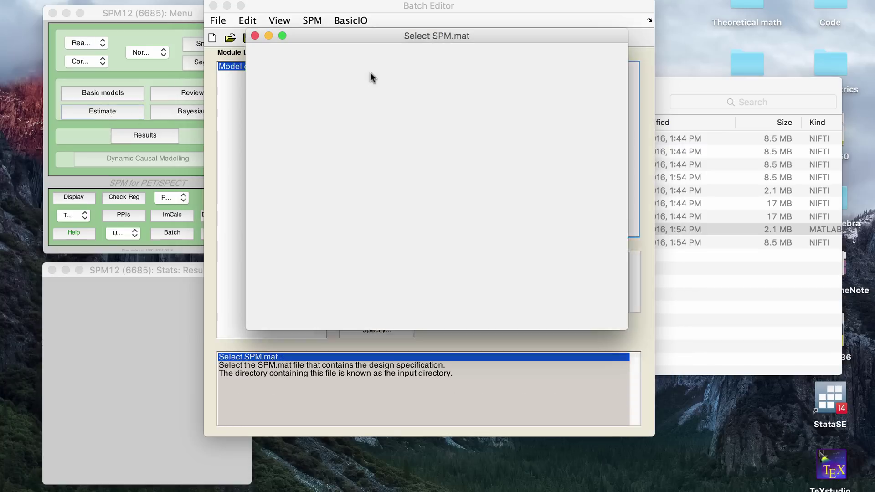
{"action": "left_click", "coordinate": [288, 116]}
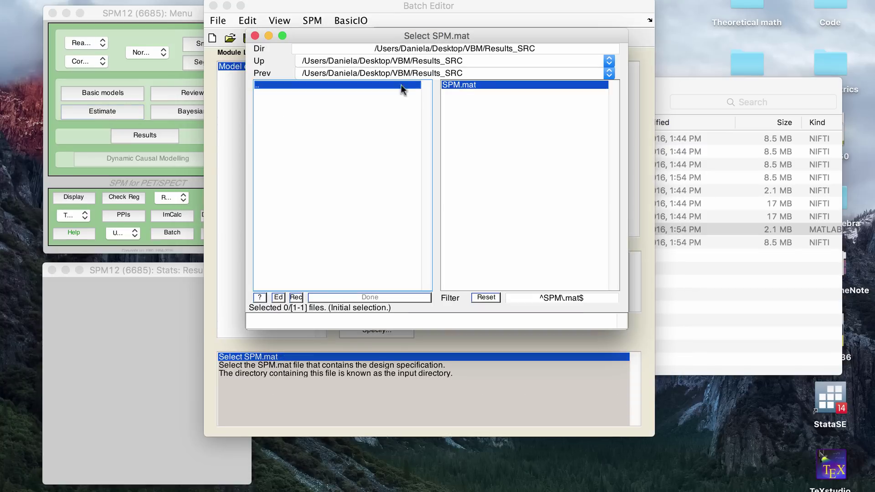
{"action": "left_click", "coordinate": [462, 85]}
{"action": "left_click", "coordinate": [356, 293]}
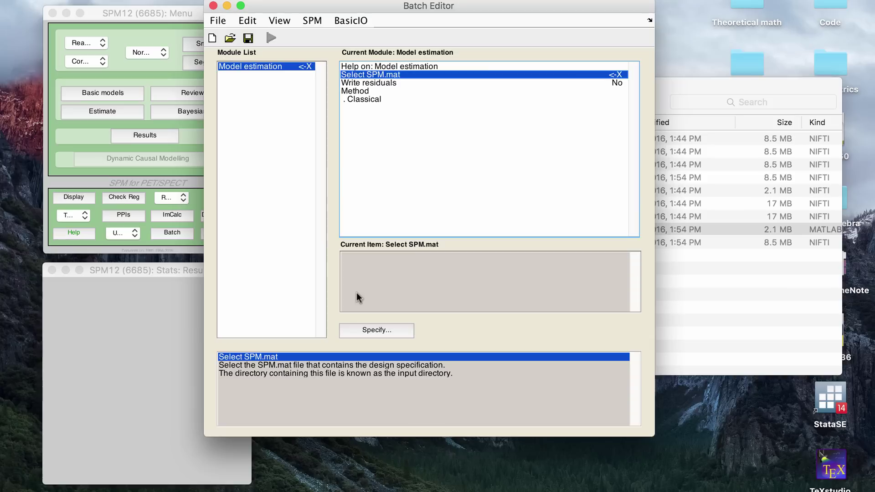
{"action": "left_click", "coordinate": [453, 101]}
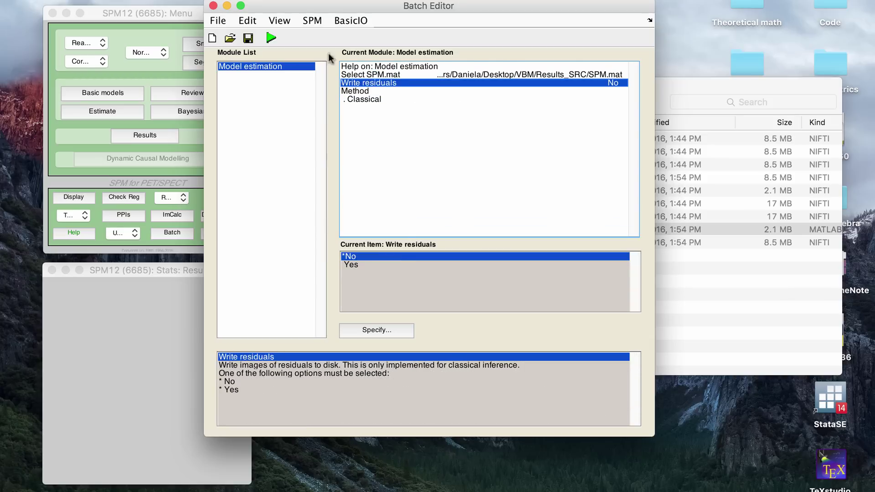
{"action": "left_click", "coordinate": [212, 5]}
Quit the batch without saving and load Results_SRC/SPM.mat into the contrast manager, showing t-contrasts
{"action": "left_click", "coordinate": [388, 213]}
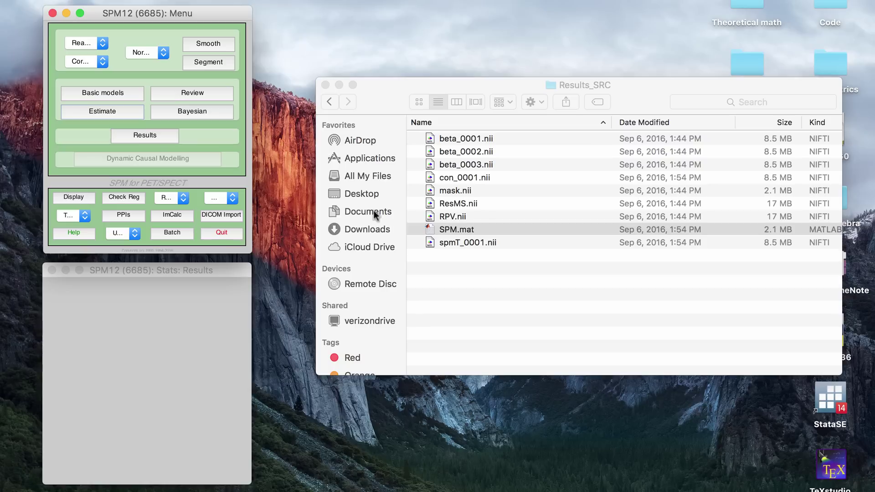
{"action": "left_click", "coordinate": [144, 135]}
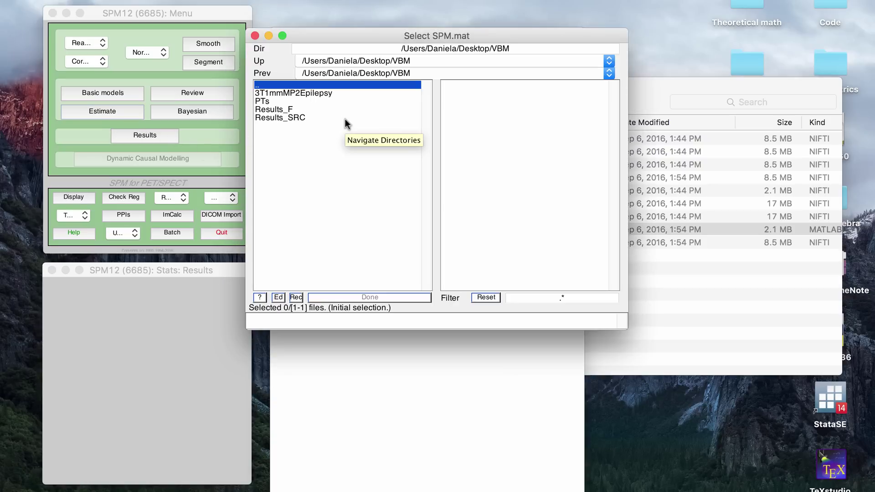
{"action": "left_click", "coordinate": [288, 117]}
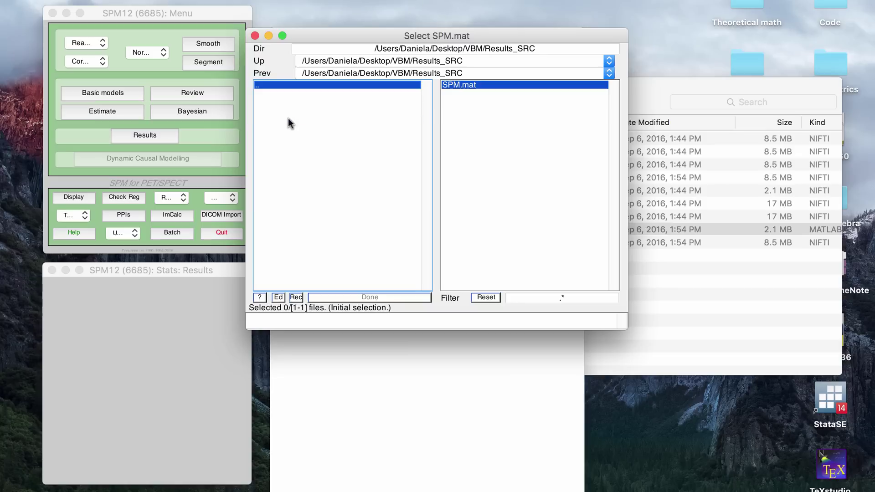
{"action": "left_click", "coordinate": [471, 84]}
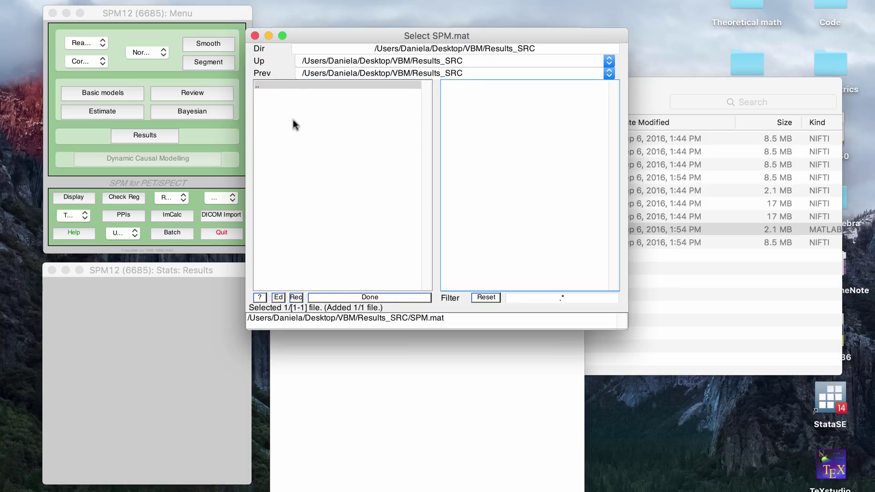
{"action": "left_click", "coordinate": [342, 297]}
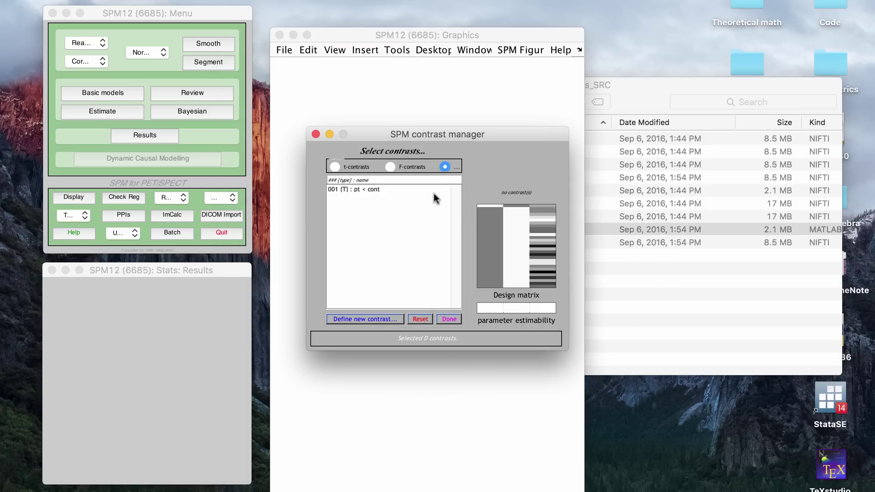
{"action": "left_click", "coordinate": [336, 168]}
Add a new named t-contrast with weights -1 1, then close the Graphics window
{"action": "left_click", "coordinate": [384, 318]}
{"action": "left_click", "coordinate": [383, 169]}
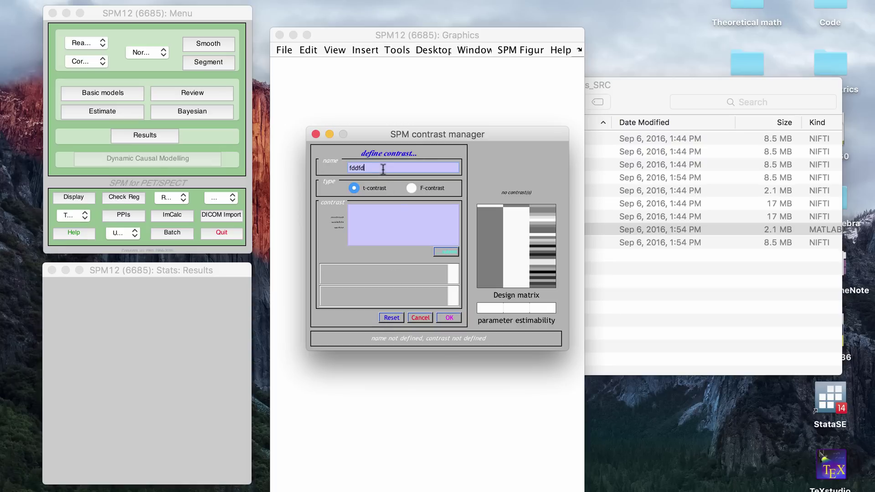
{"action": "left_click", "coordinate": [379, 219]}
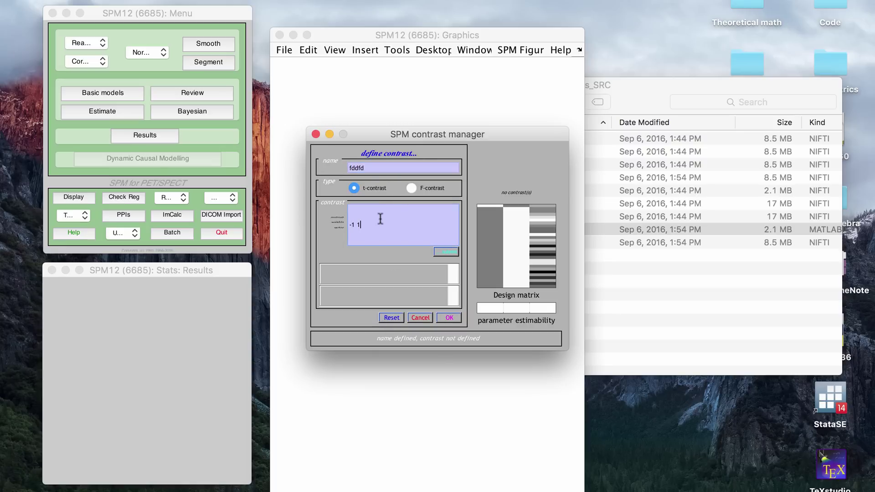
{"action": "left_click", "coordinate": [445, 252]}
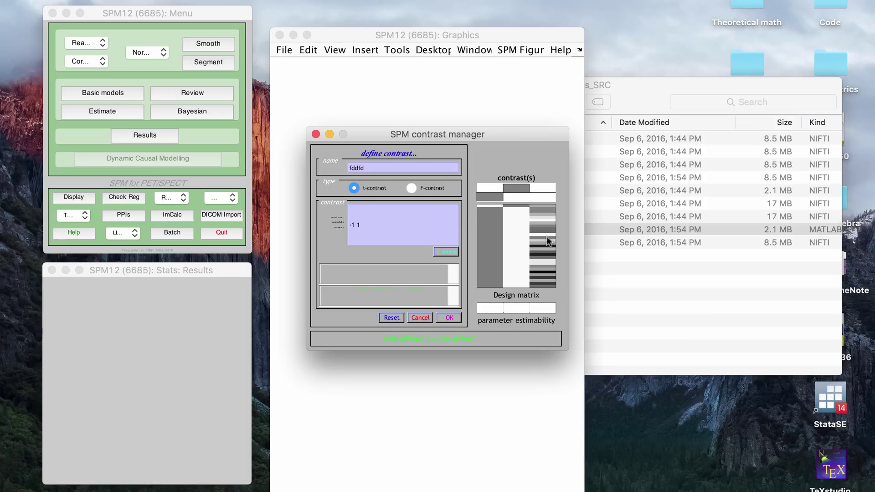
{"action": "left_click", "coordinate": [449, 318]}
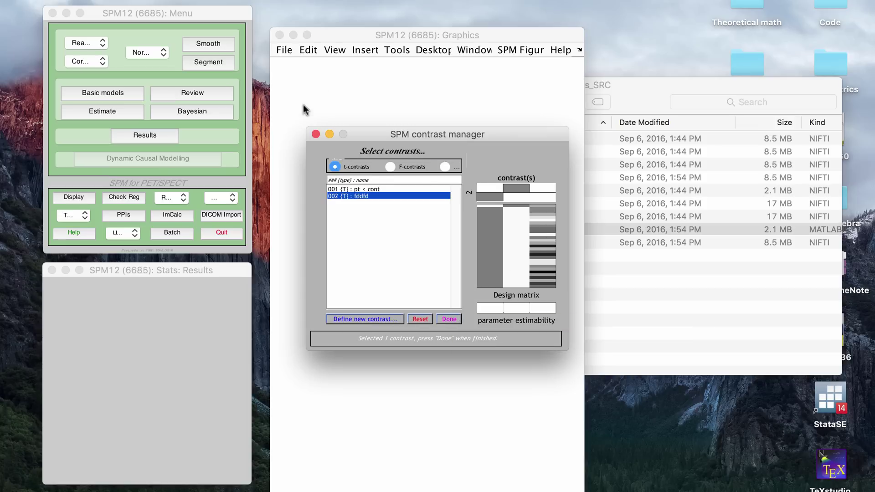
{"action": "left_click", "coordinate": [315, 133]}
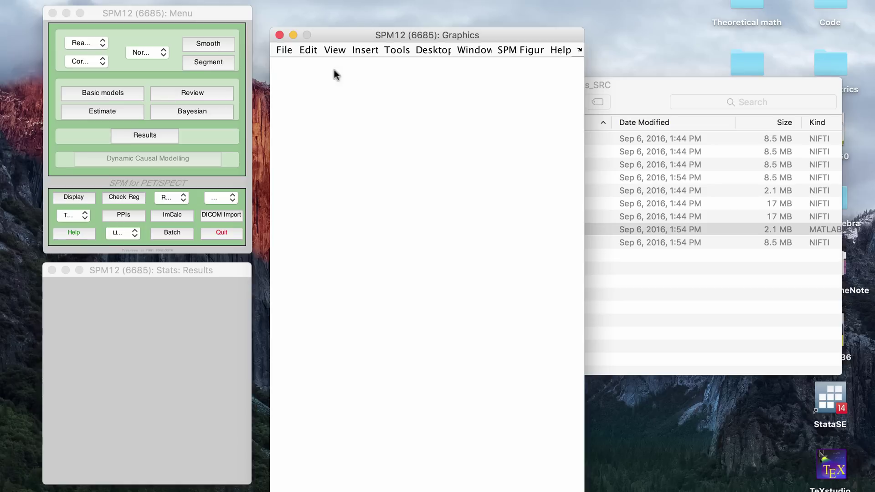
{"action": "left_click", "coordinate": [280, 36]}
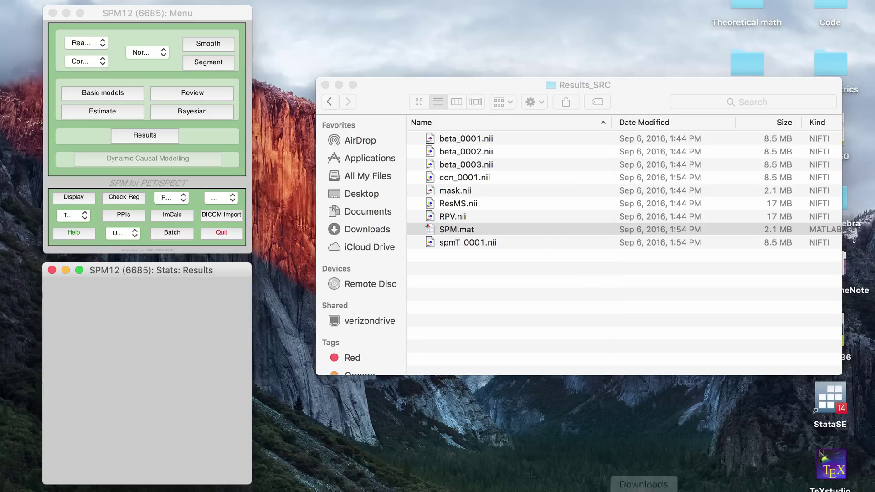
In MATLAB, clear the Command Window with clc and launch xjView with xjview
{"action": "left_click", "coordinate": [788, 485]}
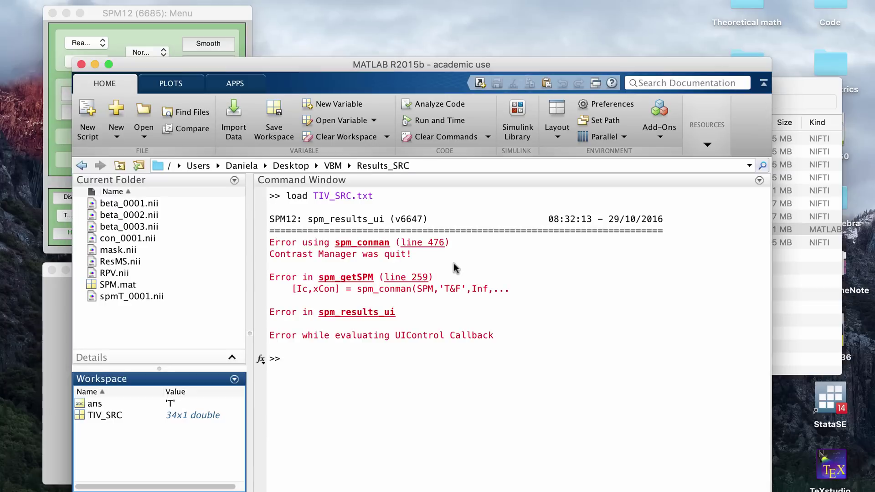
{"action": "left_click", "coordinate": [439, 362]}
{"action": "type", "text": "clc"}
{"action": "key", "text": "Return"}
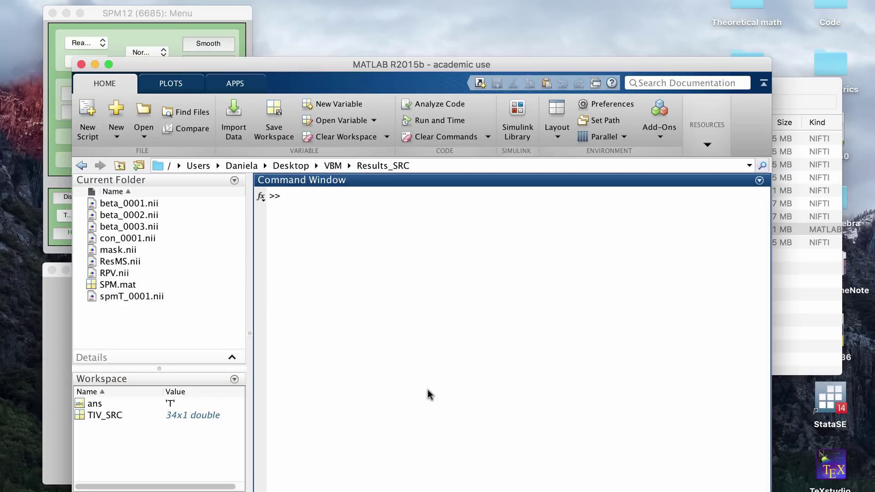
{"action": "type", "text": "xjview"}
{"action": "key", "text": "Return"}
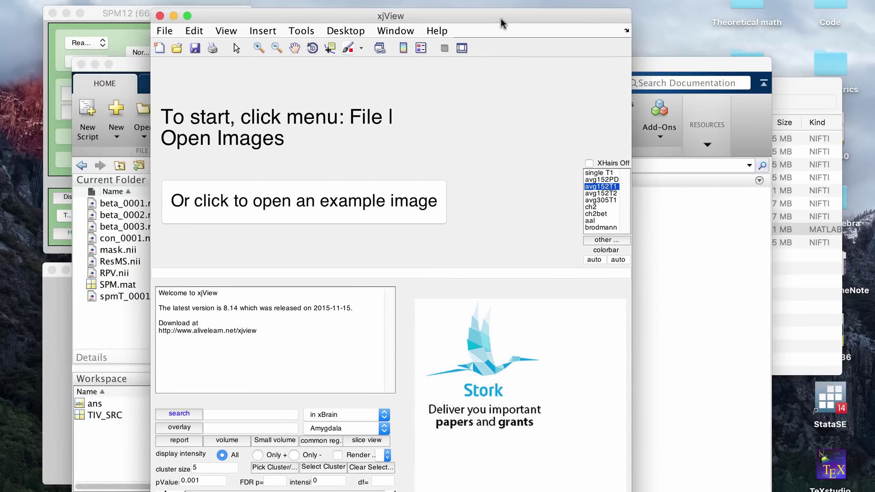
Load the spmT_0001 t-map from Results_SRC into xjView
{"action": "left_click", "coordinate": [165, 26]}
{"action": "left_click", "coordinate": [181, 45]}
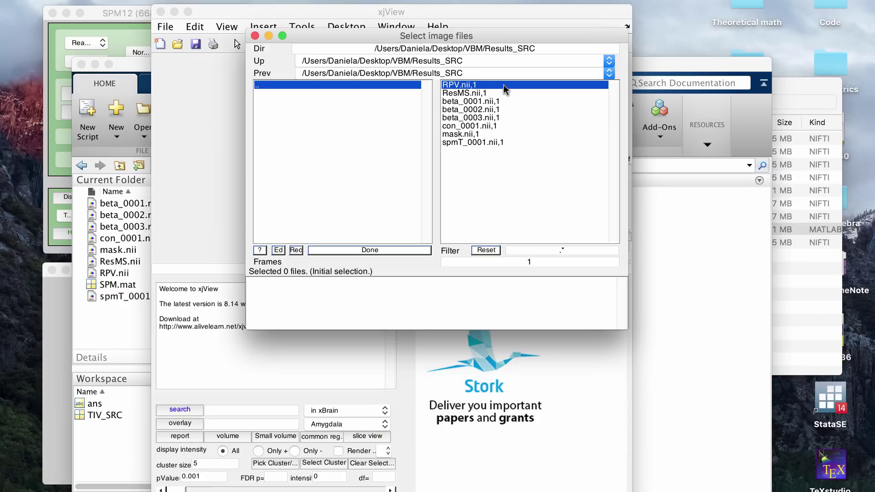
{"action": "left_click", "coordinate": [480, 143]}
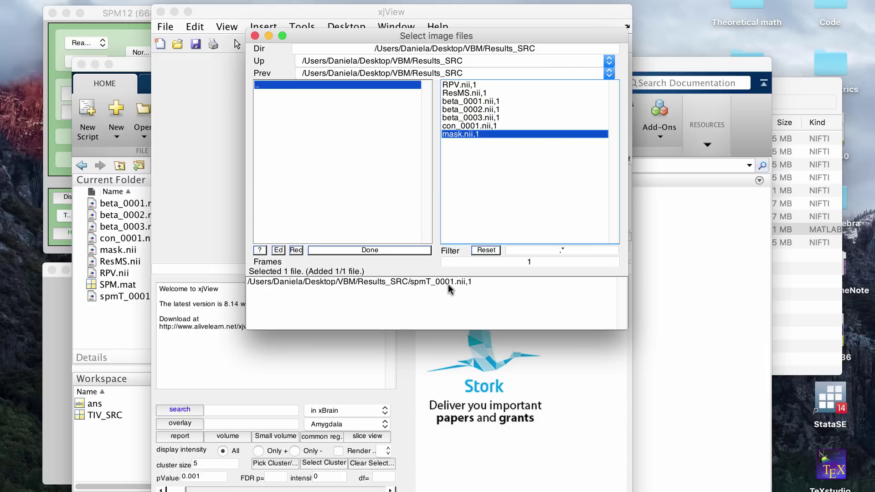
{"action": "left_click", "coordinate": [396, 252]}
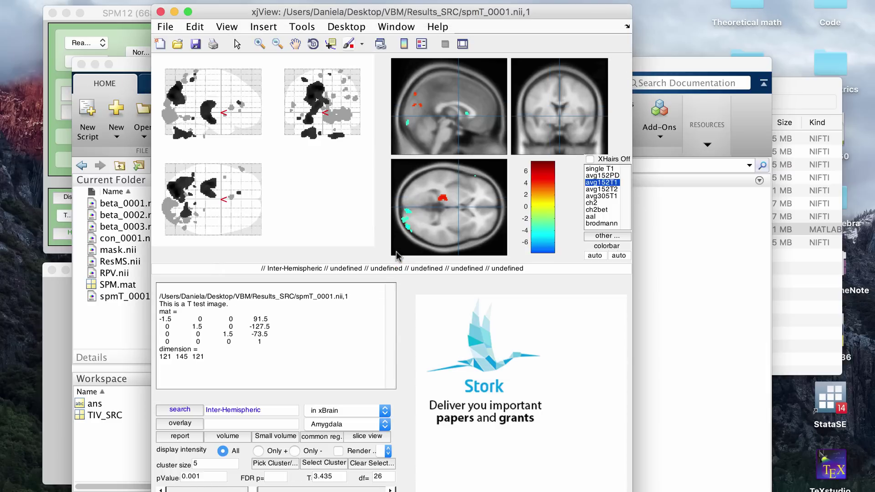
Probe clusters across slices: Pulvinar, Hippocampus, Medial Dorsal Nucleus, ending on Parahippocampal Gyrus
{"action": "left_click", "coordinate": [444, 197]}
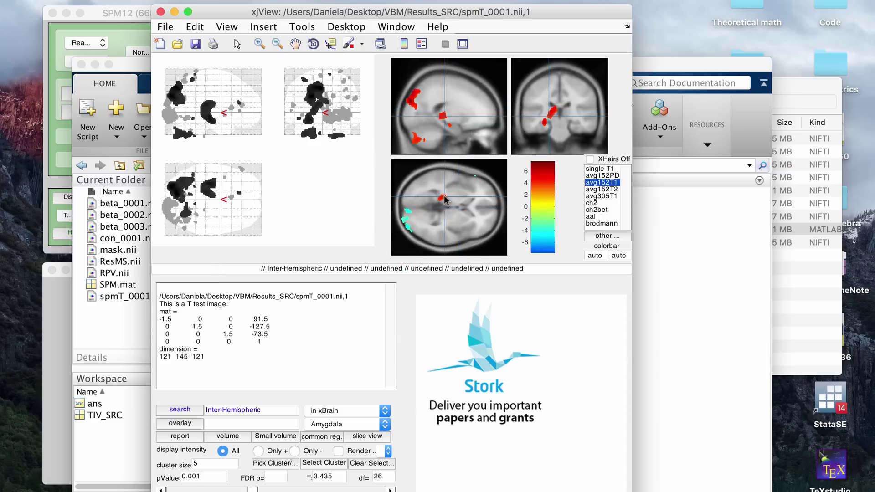
{"action": "left_click", "coordinate": [552, 114]}
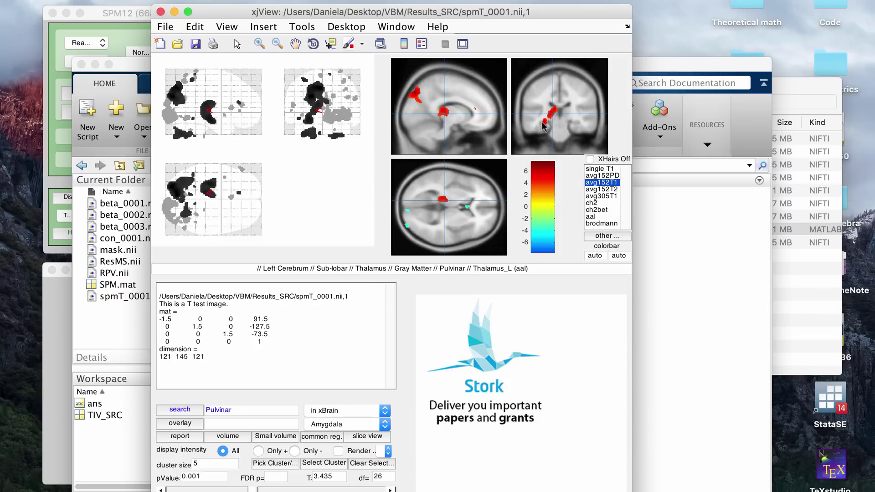
{"action": "left_click", "coordinate": [544, 122]}
{"action": "left_click", "coordinate": [449, 127]}
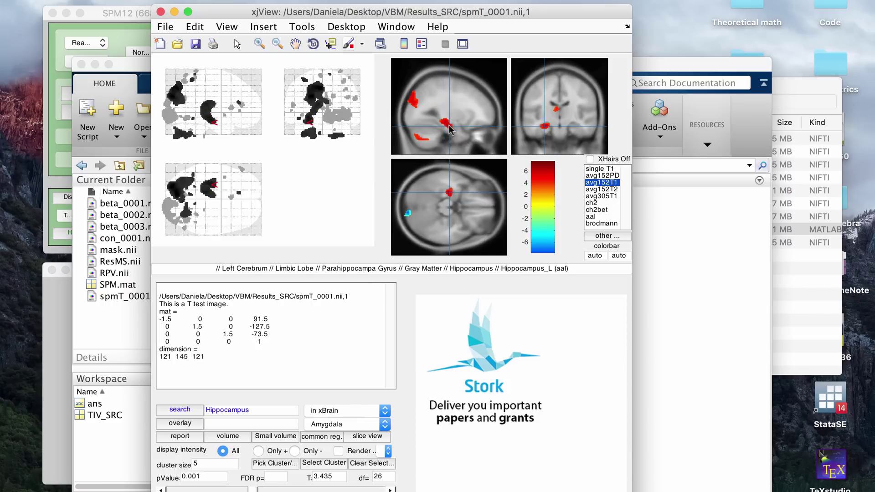
{"action": "left_click", "coordinate": [555, 110]}
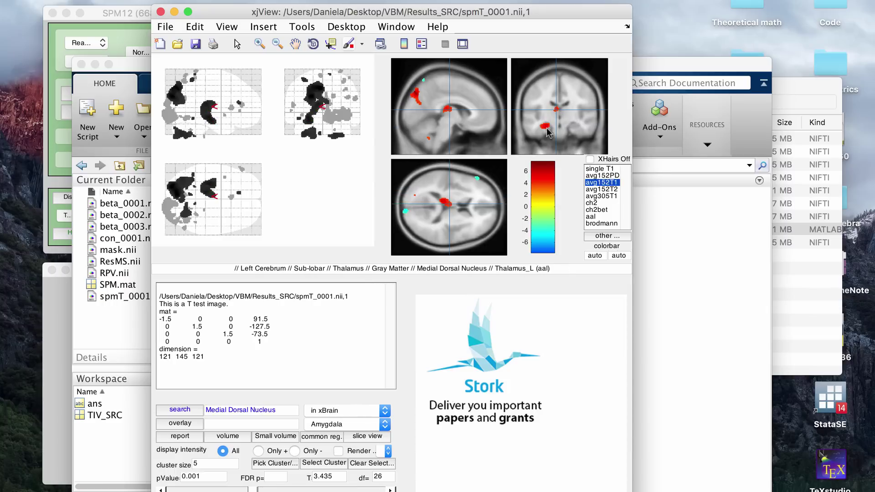
{"action": "left_click", "coordinate": [546, 127]}
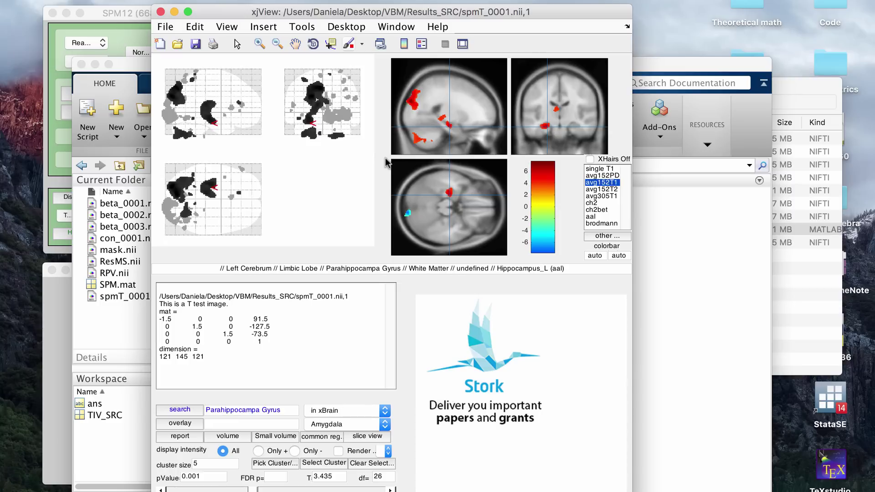